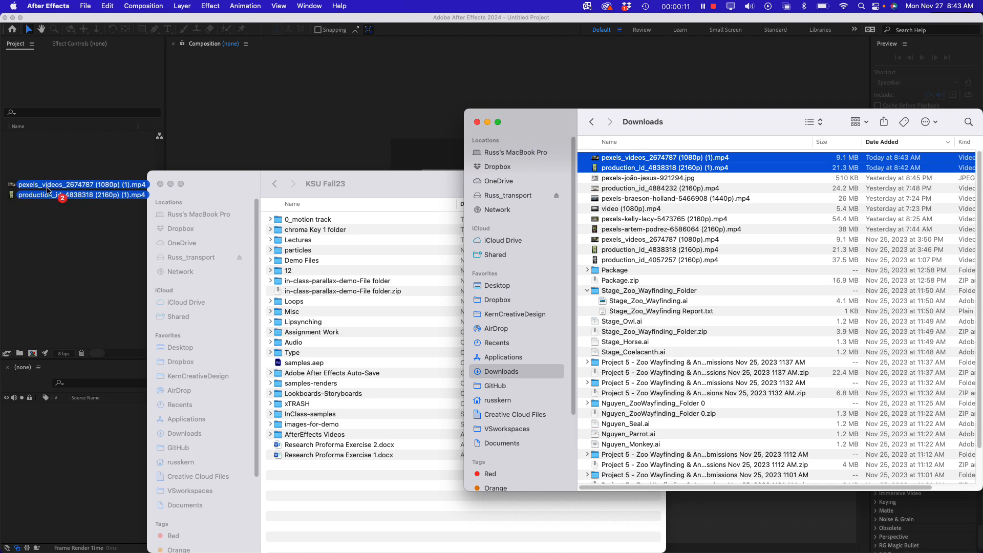
- Import the two downloaded MP4 videos into the project and create a 1920x1080, 29.97 fps composition
{"action": "left_click", "coordinate": [49, 193]}
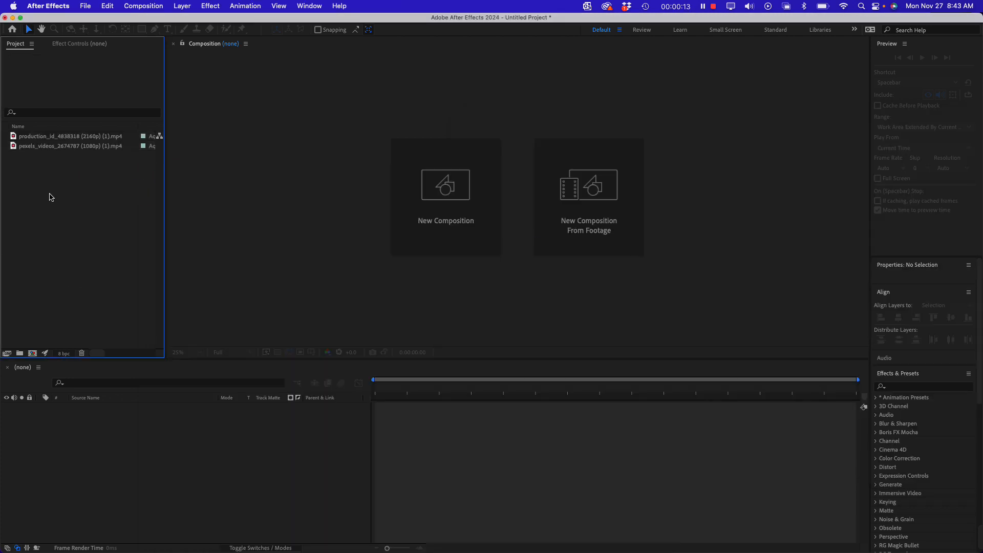
{"action": "left_click", "coordinate": [31, 353]}
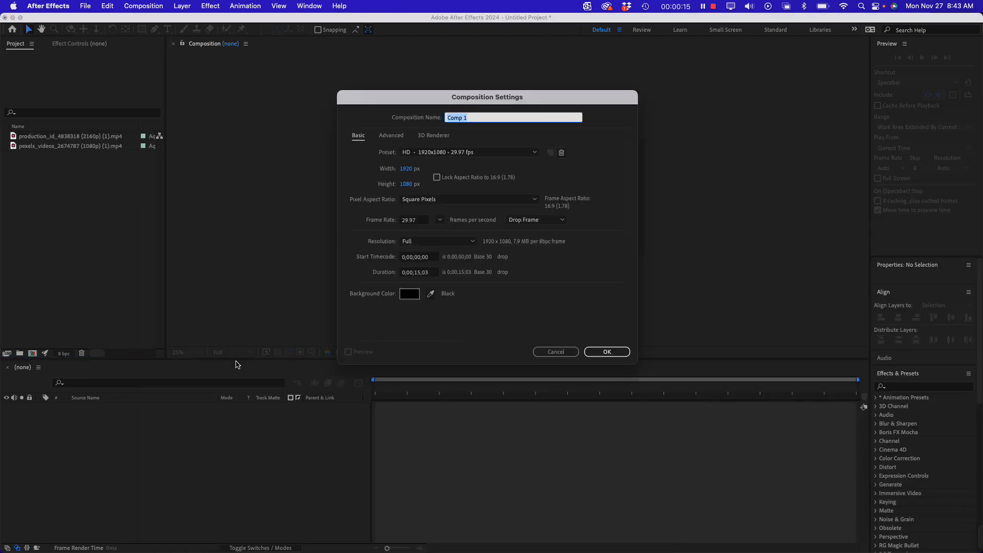
{"action": "left_click", "coordinate": [607, 352]}
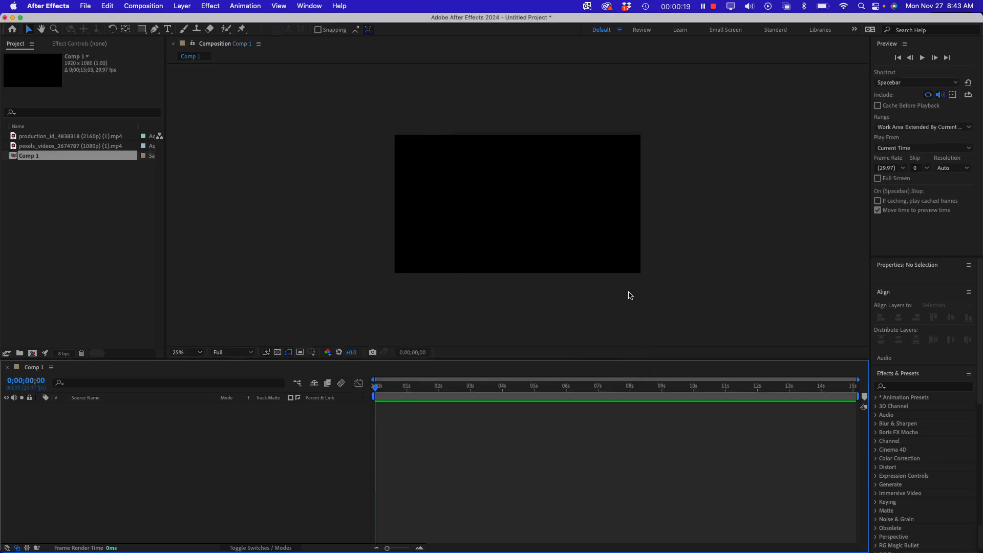
{"action": "left_click", "coordinate": [43, 136]}
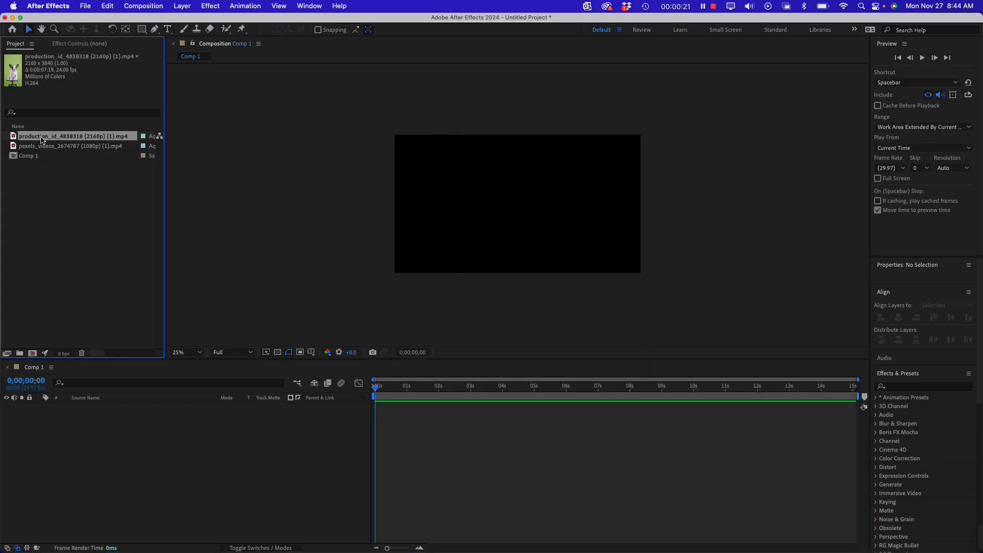
{"action": "left_click_drag", "start_coordinate": [40, 149], "coordinate": [64, 422]}
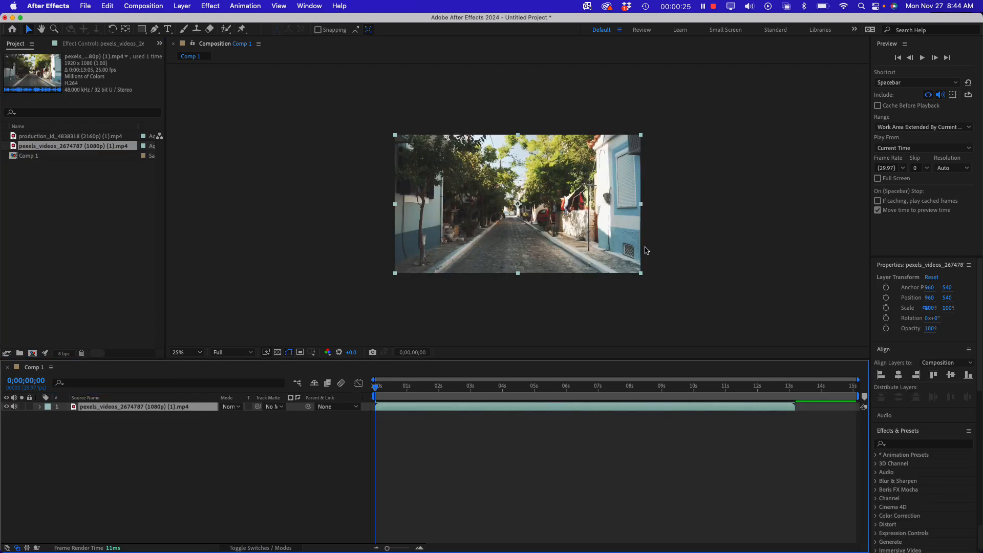
{"action": "left_click", "coordinate": [26, 139]}
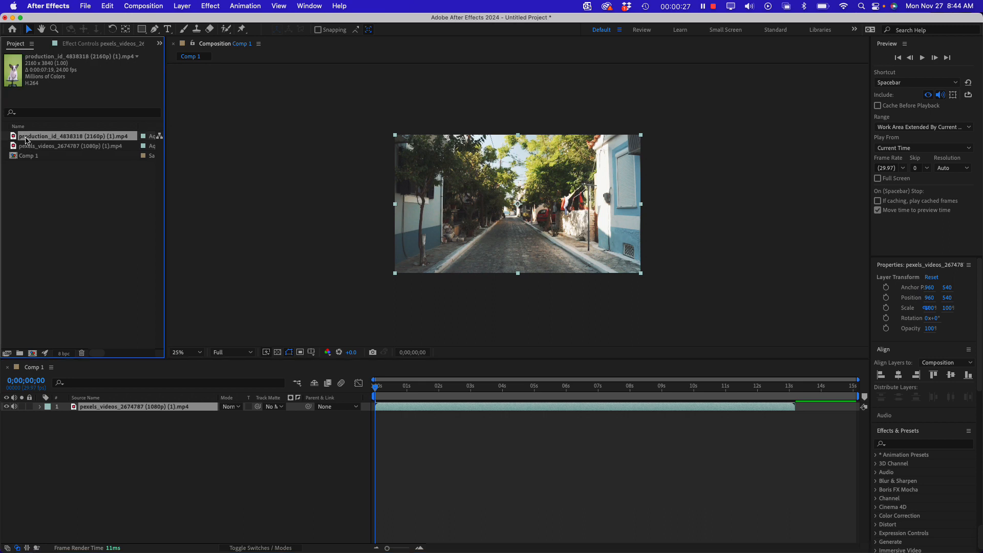
{"action": "left_click_drag", "start_coordinate": [17, 139], "coordinate": [155, 407]}
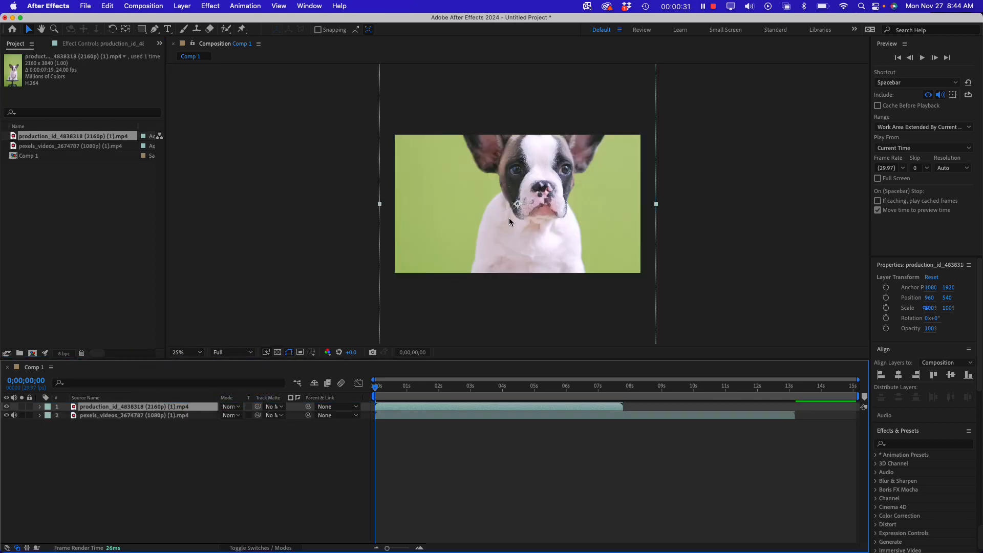
- Move the puppy footage to about 896, 792 and shorten the work area to end with the puppy clip
{"action": "left_click_drag", "start_coordinate": [556, 160], "coordinate": [547, 193]}
{"action": "mouse_move", "coordinate": [381, 390]}
{"action": "left_mouse_down"}
{"action": "mouse_move", "coordinate": [512, 397]}
{"action": "mouse_move", "coordinate": [364, 396]}
{"action": "left_mouse_up"}
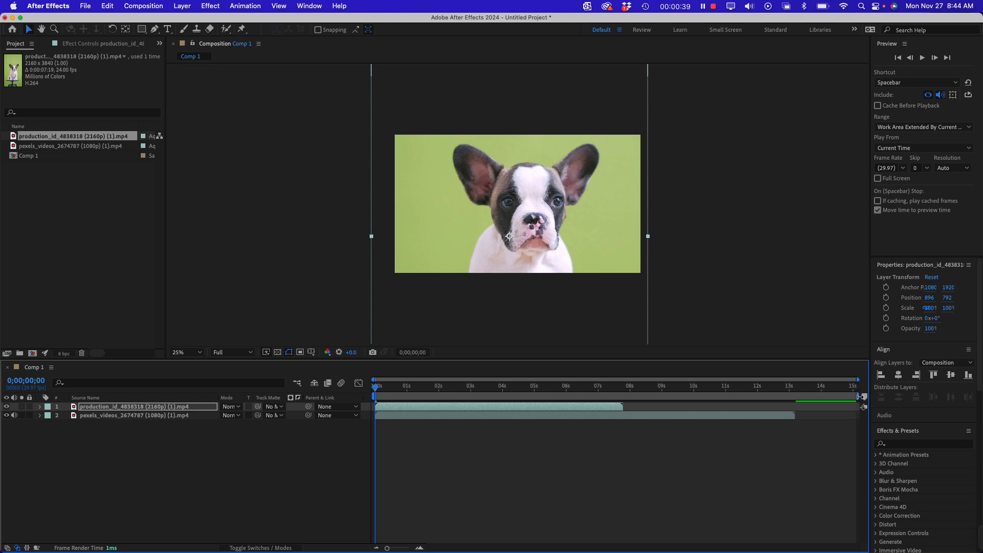
{"action": "left_click_drag", "start_coordinate": [859, 396], "coordinate": [628, 402]}
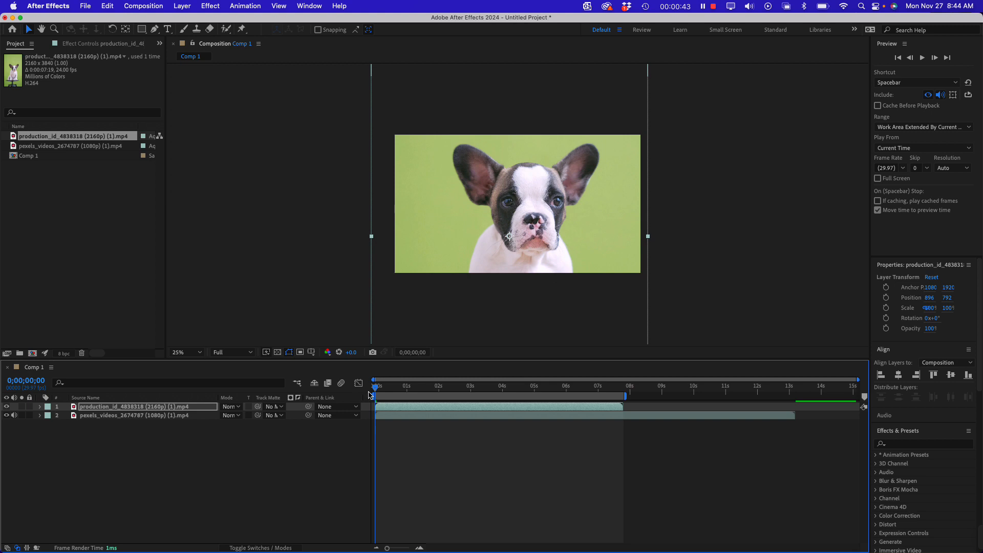
{"action": "left_click_drag", "start_coordinate": [374, 388], "coordinate": [354, 391]}
{"action": "left_click", "coordinate": [7, 407]}
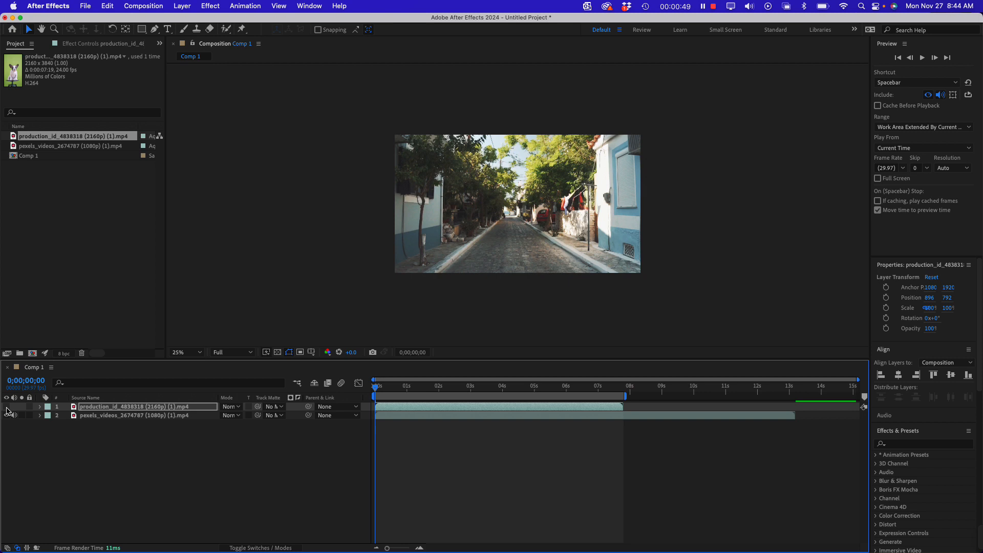
{"action": "left_click", "coordinate": [6, 407]}
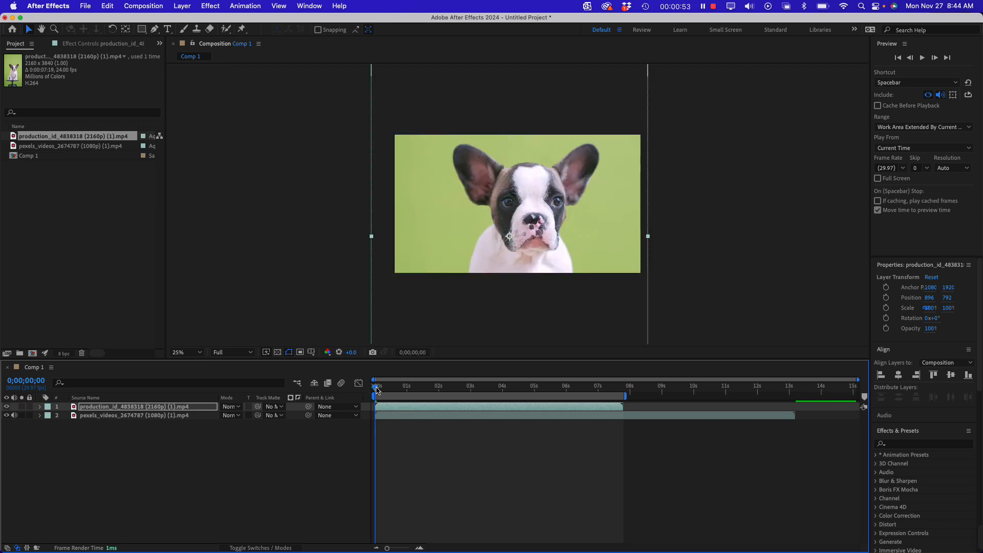
{"action": "mouse_move", "coordinate": [376, 389]}
{"action": "left_mouse_down"}
{"action": "mouse_move", "coordinate": [390, 390]}
{"action": "mouse_move", "coordinate": [373, 390]}
{"action": "left_mouse_up"}
{"action": "left_click_drag", "start_coordinate": [627, 395], "coordinate": [624, 396]}
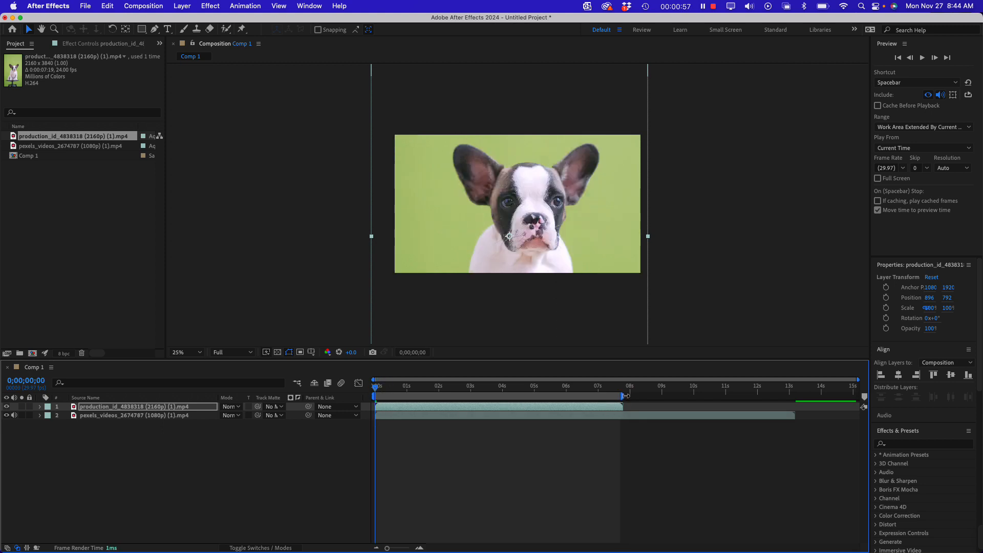
- Reposition the puppy layer to about 860, 770, framing it in an enlarged composition view at 50%
{"action": "left_click_drag", "start_coordinate": [579, 235], "coordinate": [575, 242]}
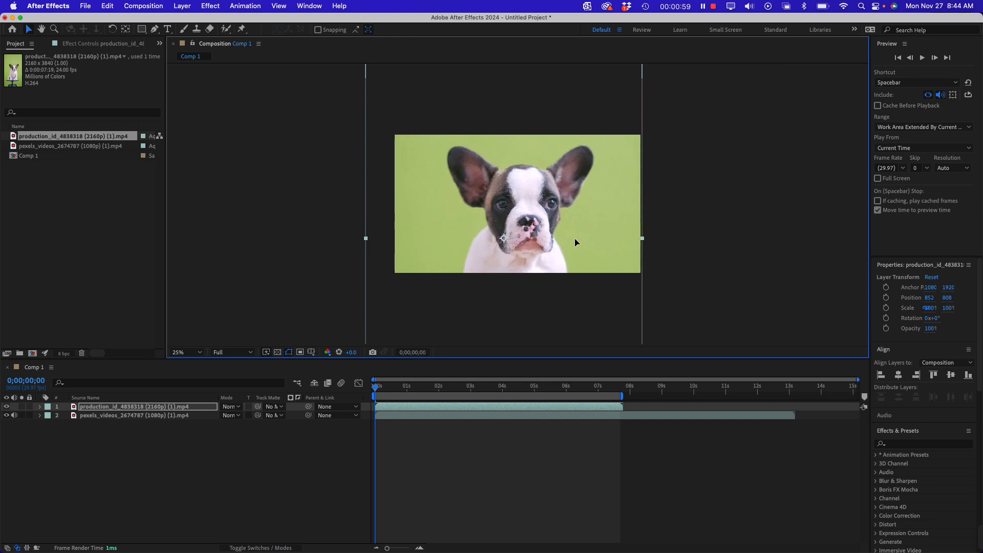
{"action": "left_click", "coordinate": [323, 283]}
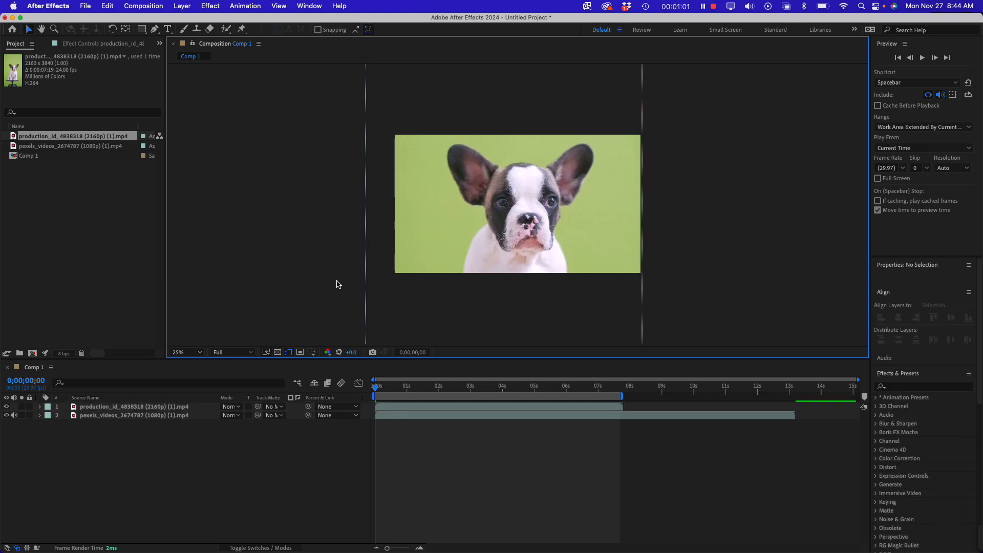
{"action": "key", "text": "period"}
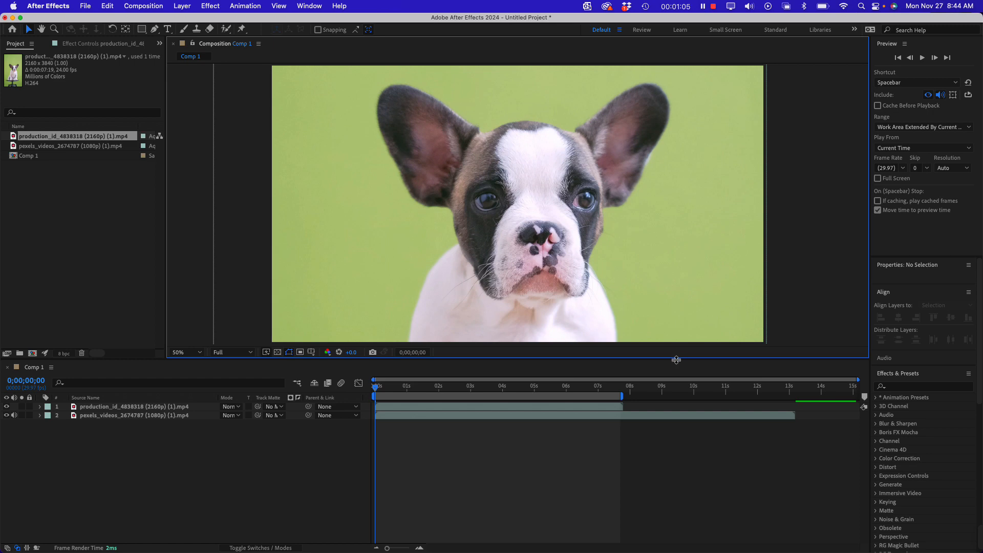
{"action": "left_click_drag", "start_coordinate": [676, 360], "coordinate": [682, 419]}
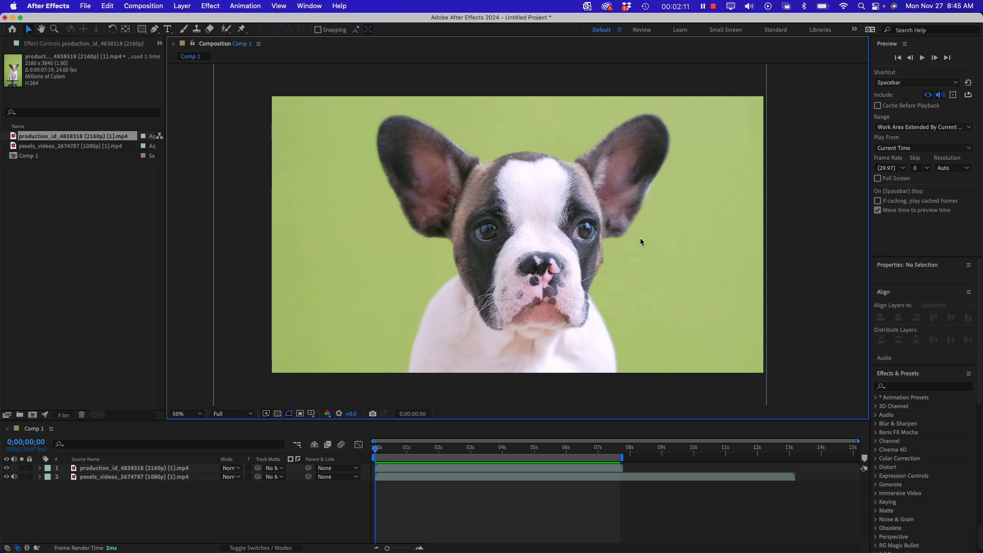
{"action": "mouse_move", "coordinate": [556, 279]}
{"action": "left_mouse_down"}
{"action": "mouse_move", "coordinate": [547, 277]}
{"action": "mouse_move", "coordinate": [555, 269]}
{"action": "left_mouse_up"}
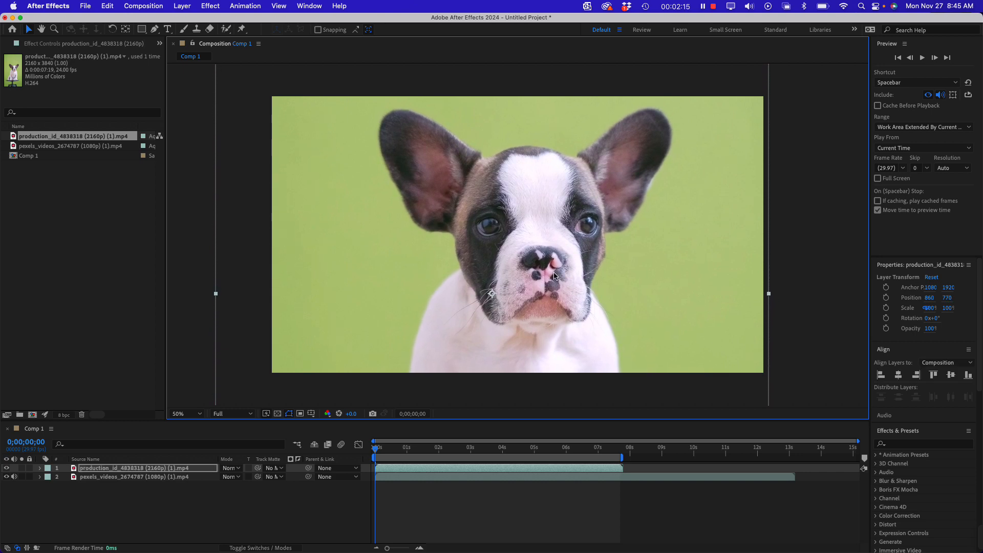
- Select the puppy layer in the timeline and widen the column holding the layer properties and effects list
{"action": "left_click", "coordinate": [60, 275]}
{"action": "left_click", "coordinate": [22, 137]}
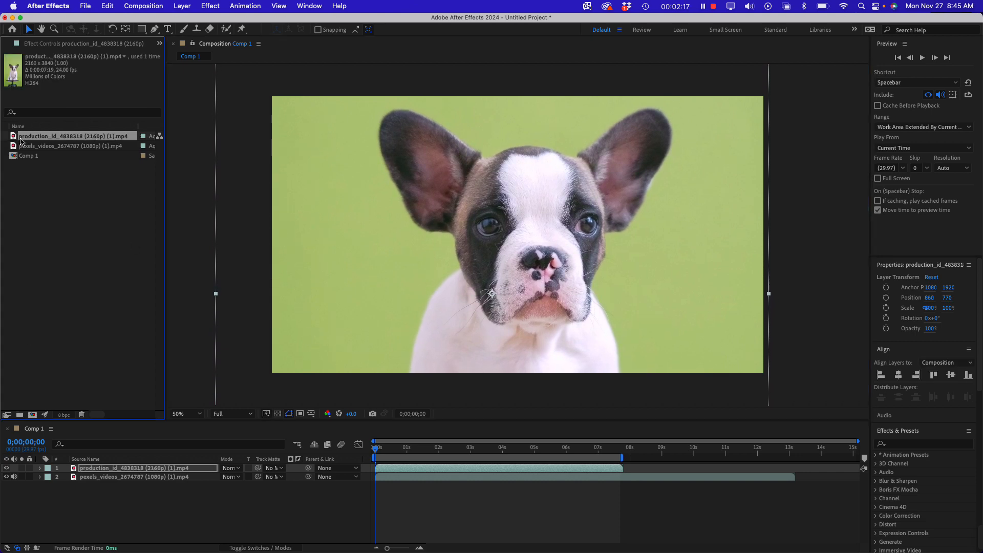
{"action": "left_click", "coordinate": [74, 322]}
{"action": "left_click", "coordinate": [86, 470]}
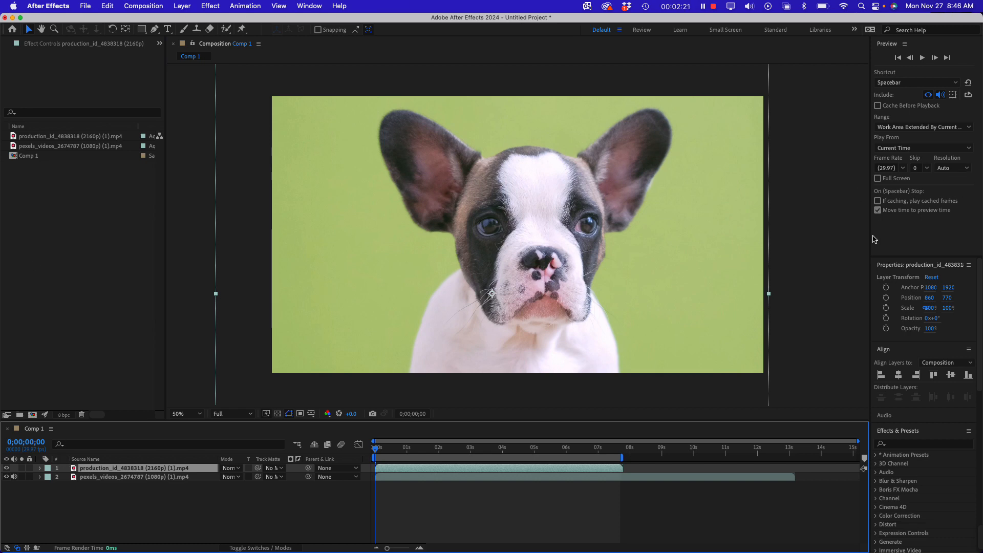
{"action": "left_click_drag", "start_coordinate": [872, 240], "coordinate": [777, 256]}
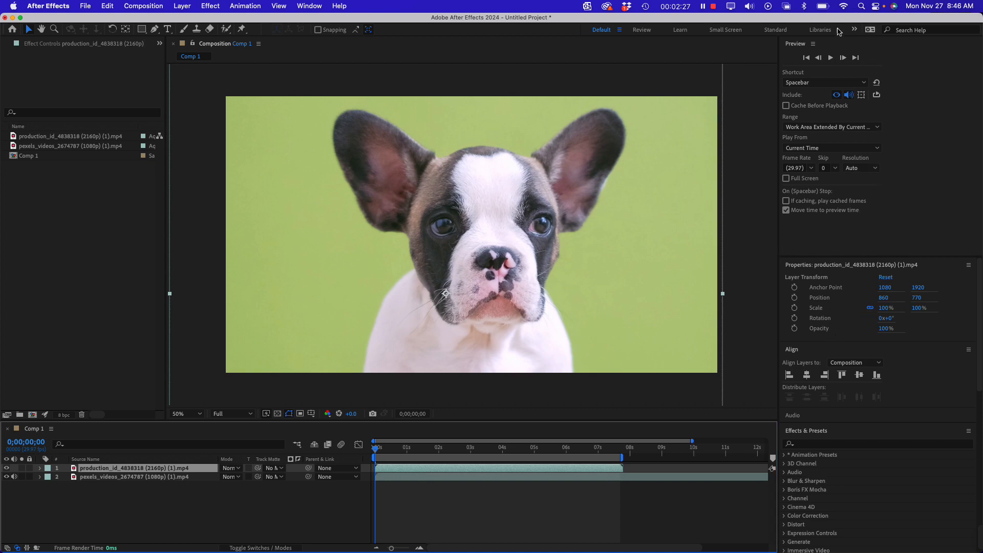
{"action": "scroll", "coordinate": [884, 391], "scroll_direction": "down", "scroll_amount": 8}
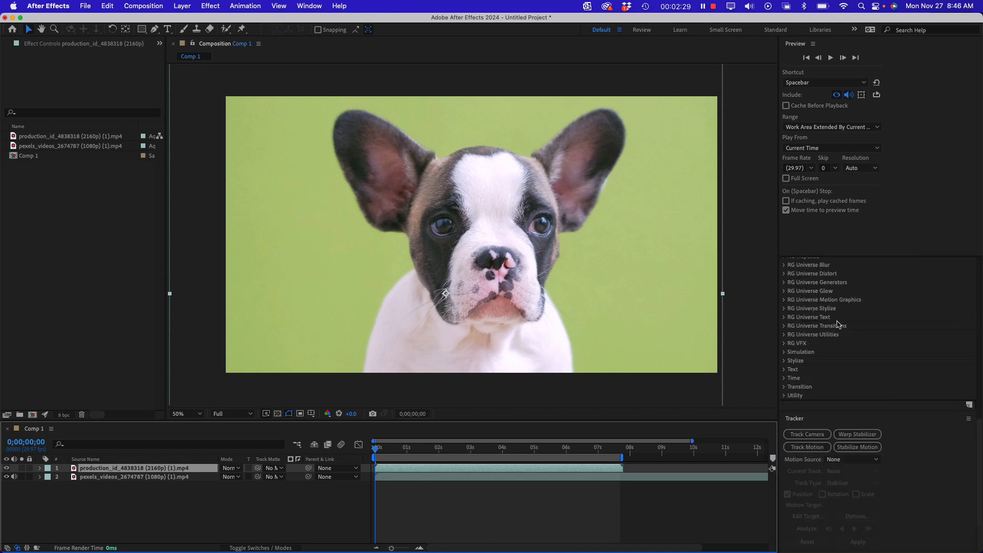
{"action": "scroll", "coordinate": [905, 358], "scroll_direction": "up", "scroll_amount": 5}
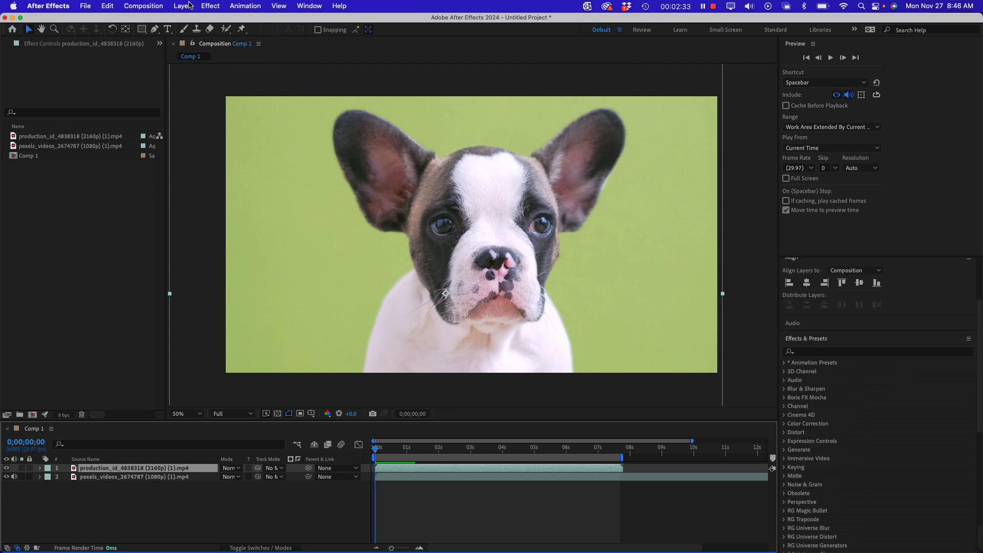
- Find the "Keylight + Key Cleaner + Advanced Spill Suppressor" preset with the search term Keylight and apply it to the puppy layer
{"action": "left_click", "coordinate": [210, 6]}
{"action": "mouse_move", "coordinate": [220, 203]}
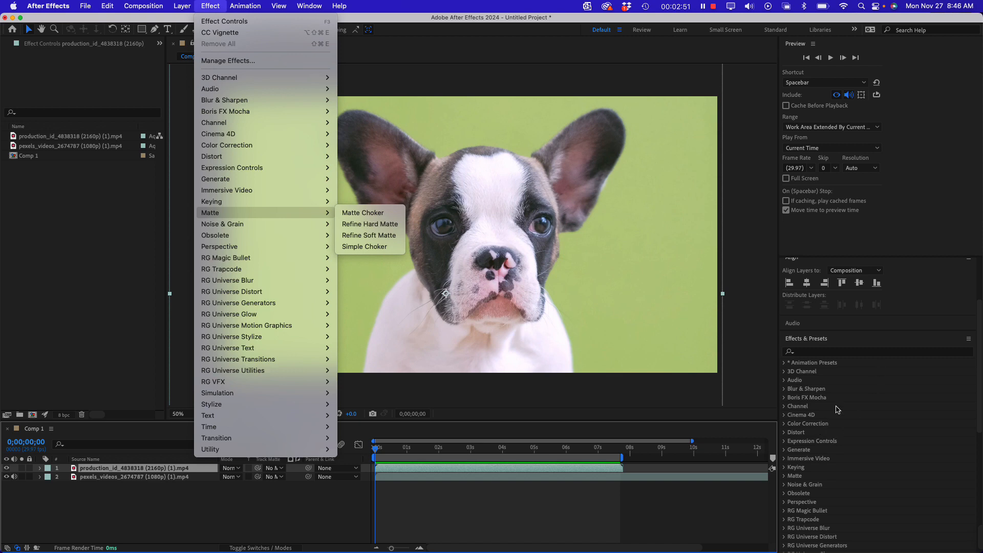
{"action": "left_click", "coordinate": [818, 351]}
{"action": "left_click", "coordinate": [818, 353]}
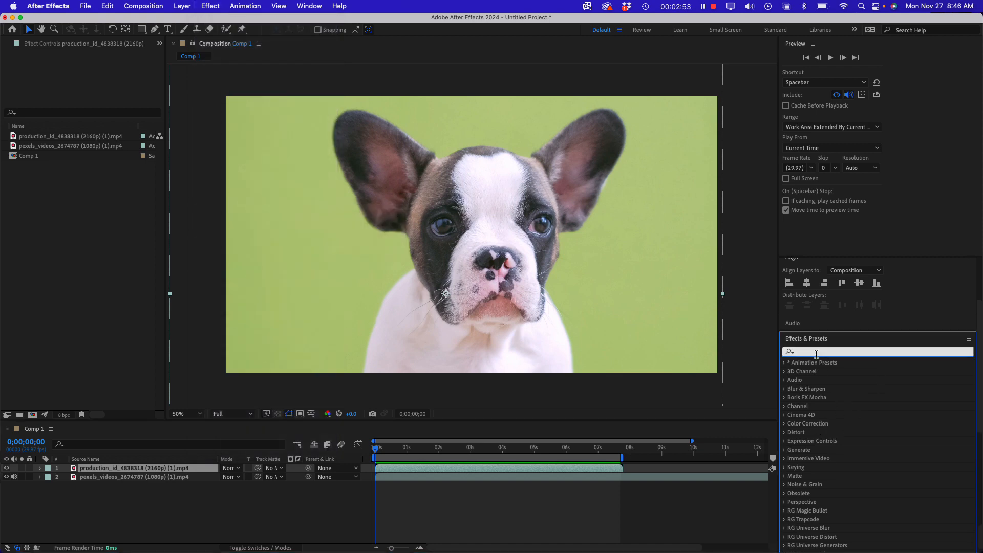
{"action": "type", "text": "Keylight"}
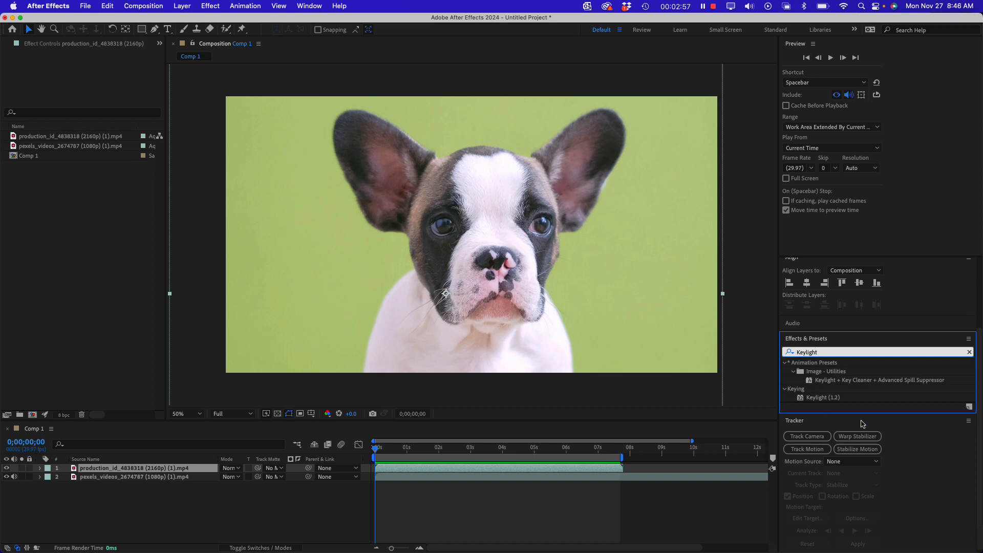
{"action": "left_click", "coordinate": [866, 415]}
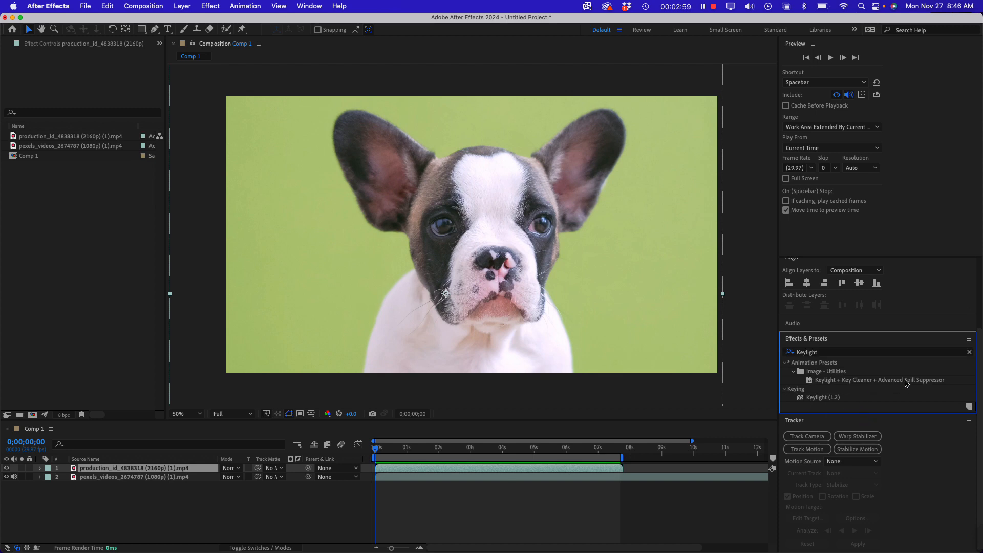
{"action": "left_click", "coordinate": [822, 399]}
{"action": "left_click", "coordinate": [864, 385]}
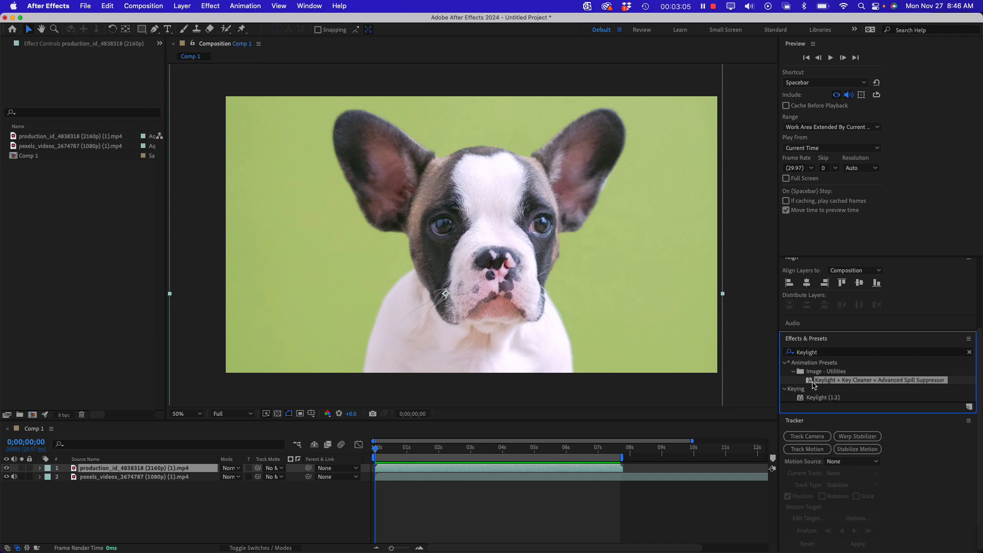
{"action": "double_click", "coordinate": [812, 381]}
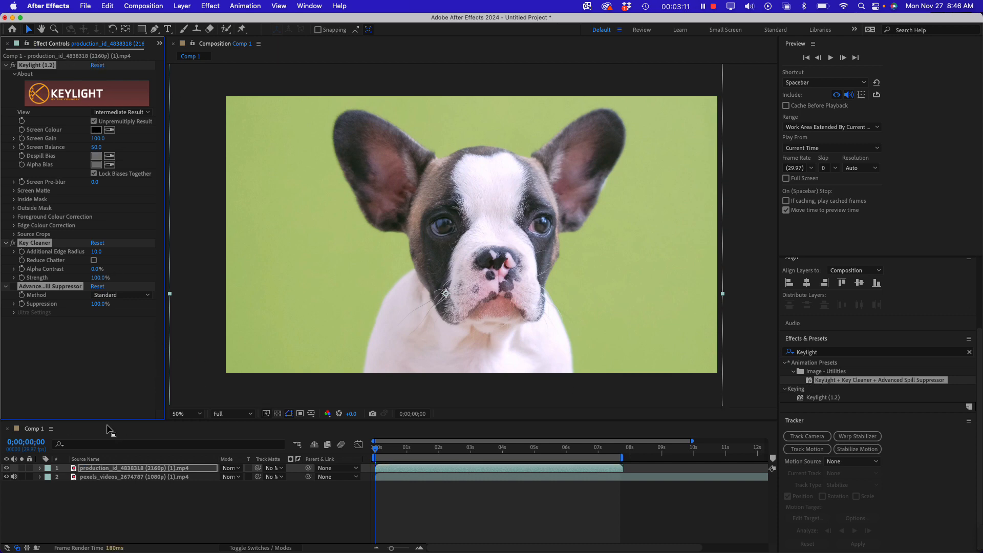
- Enlarge the effect controls area and sample the green background beside the puppy as Keylight's Screen Colour
{"action": "left_click_drag", "start_coordinate": [109, 427], "coordinate": [105, 475]}
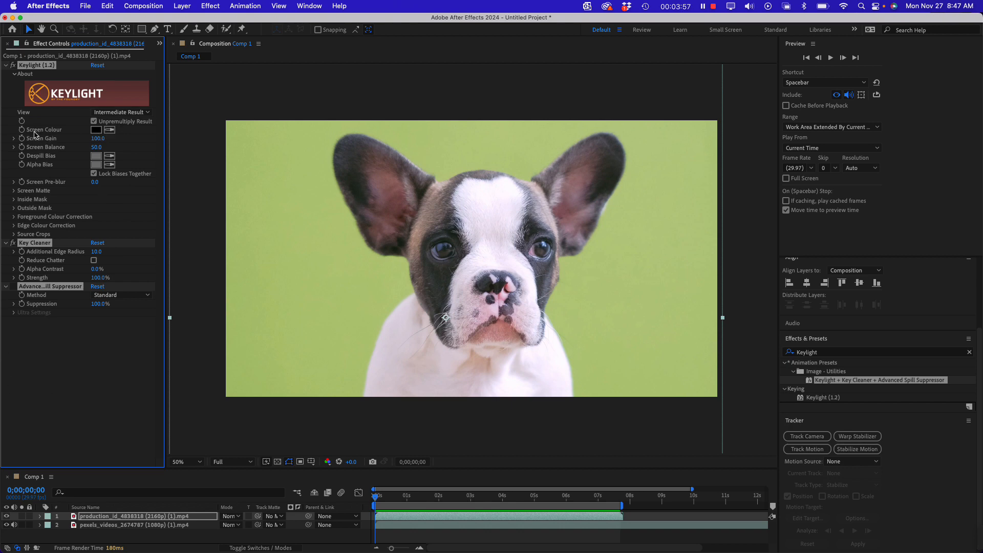
{"action": "left_click", "coordinate": [110, 130]}
{"action": "left_click", "coordinate": [110, 129]}
{"action": "left_click", "coordinate": [401, 294]}
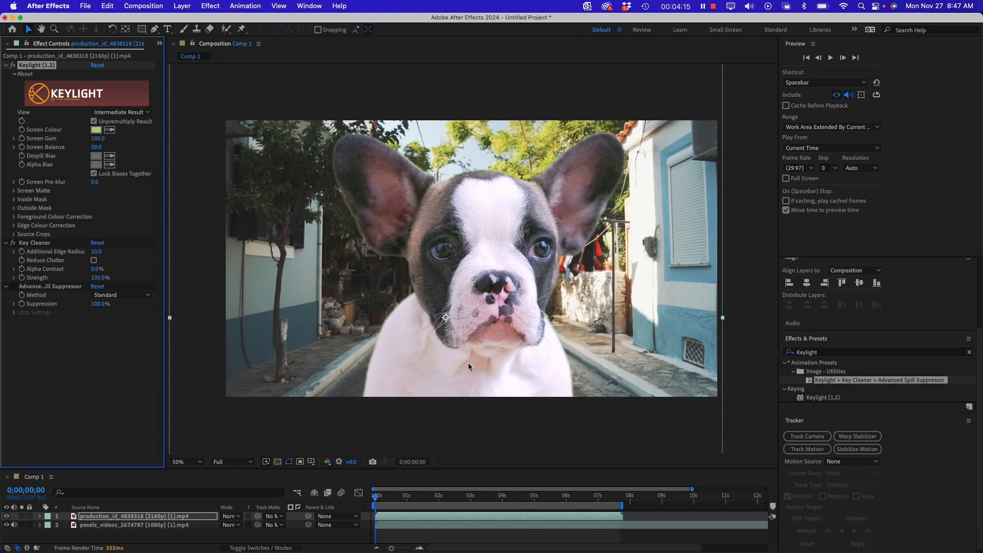
- Compare the full puppy shot with the Keylight effect switched off and on
{"action": "left_click", "coordinate": [13, 66]}
{"action": "left_click", "coordinate": [13, 66]}
{"action": "left_click", "coordinate": [12, 66]}
{"action": "left_click", "coordinate": [12, 66]}
{"action": "left_click", "coordinate": [13, 66]}
{"action": "left_click", "coordinate": [13, 66]}
{"action": "left_click", "coordinate": [13, 66]}
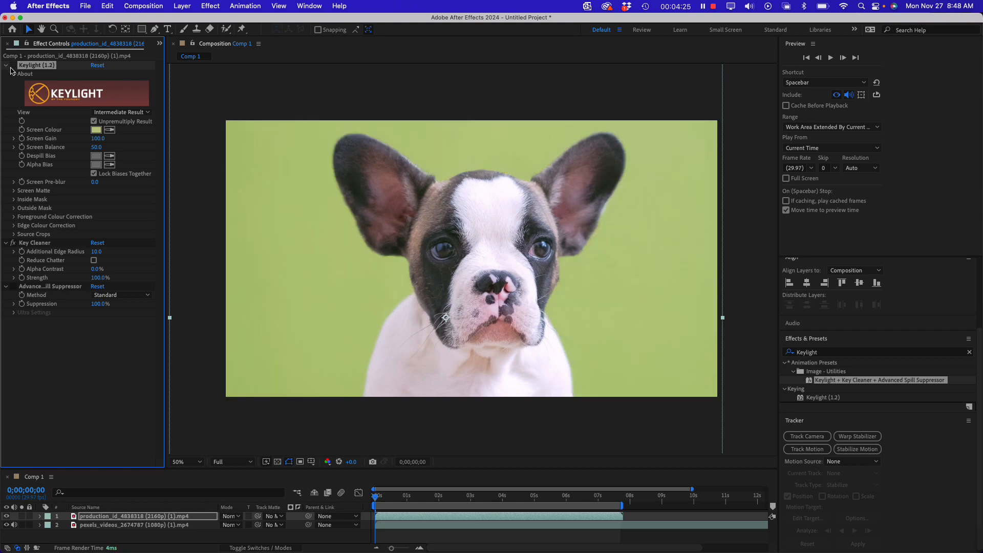
- Examine the puppy's eyes and fur at 200% magnification while switching Keylight on and off
{"action": "key", "text": "period"}
{"action": "key", "text": "period"}
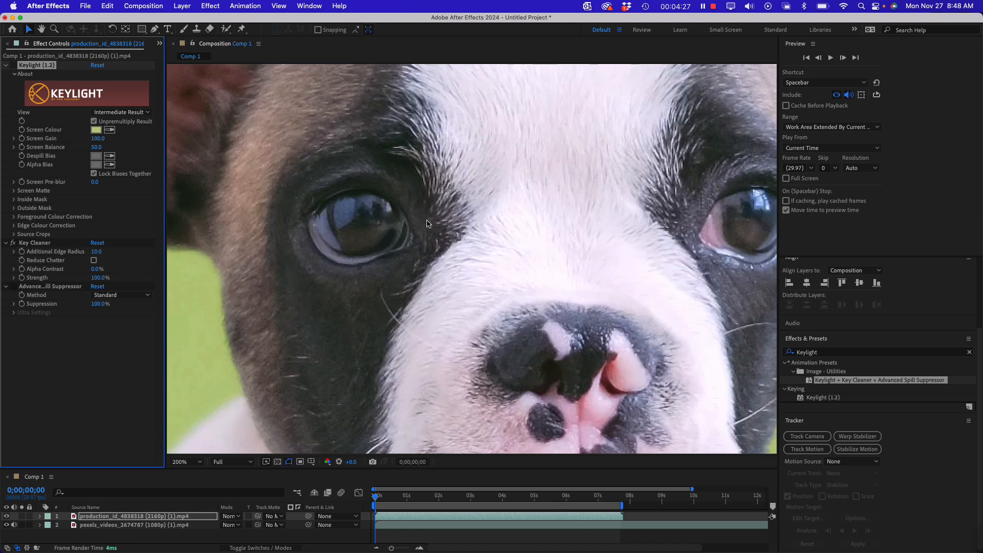
{"action": "left_click", "coordinate": [13, 67]}
{"action": "left_click", "coordinate": [12, 67]}
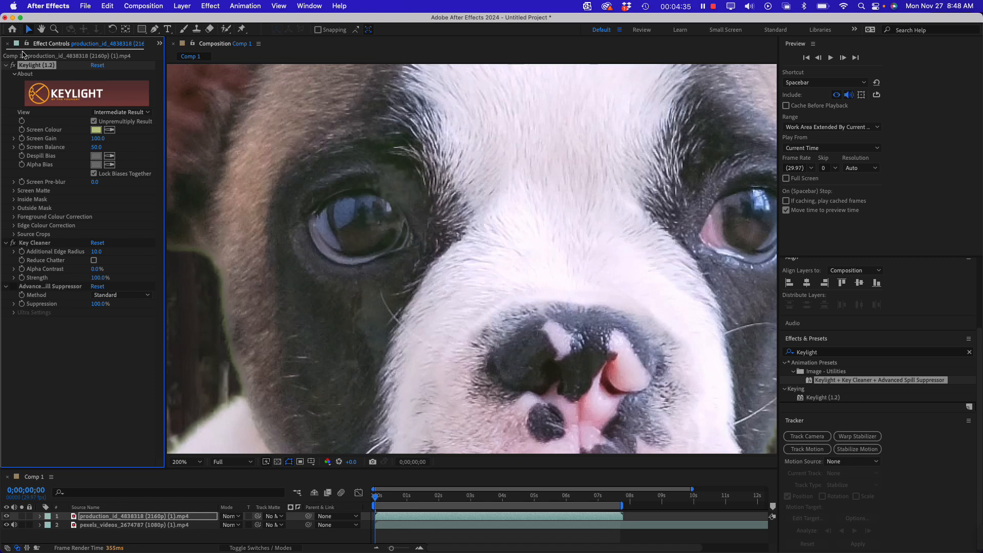
{"action": "left_click", "coordinate": [13, 66]}
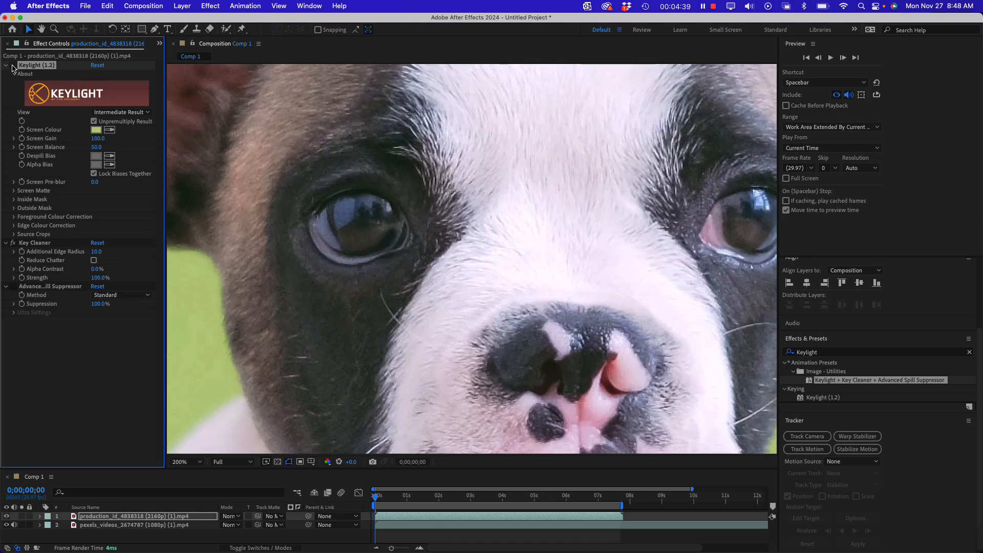
{"action": "left_click", "coordinate": [12, 66]}
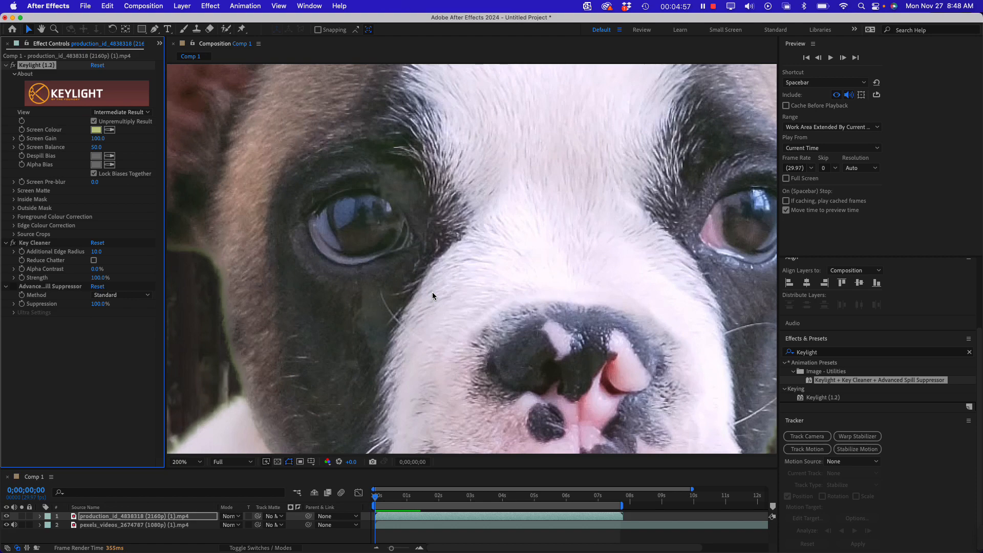
- Set Keylight's View to Screen Matte and show the whole puppy matte in the composition
{"action": "key", "text": "comma"}
{"action": "key", "text": "comma"}
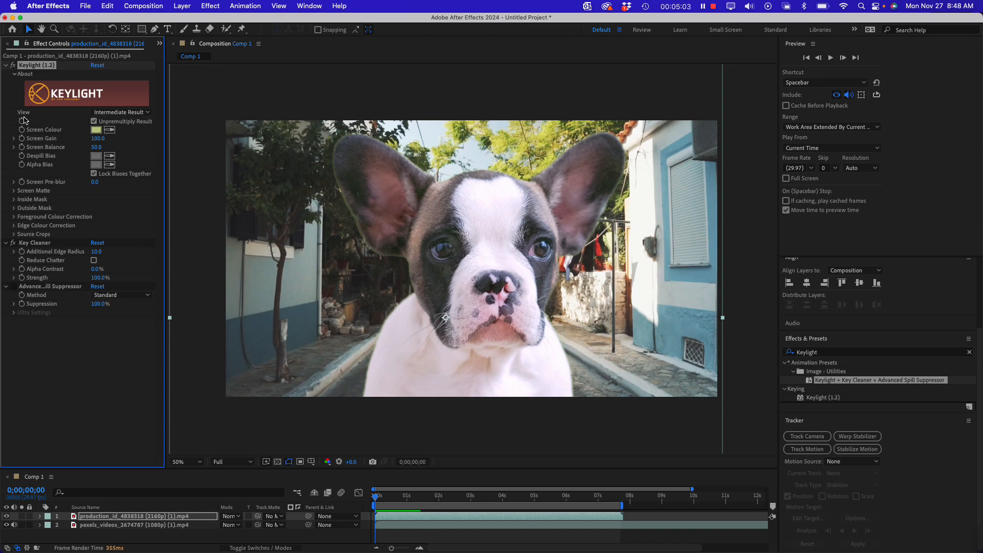
{"action": "left_click", "coordinate": [124, 112]}
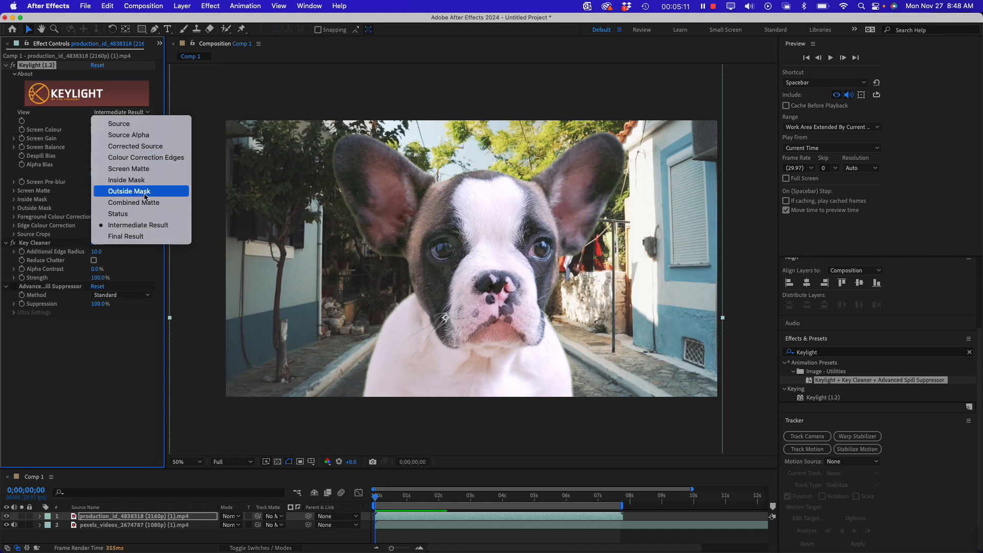
{"action": "left_click", "coordinate": [138, 170]}
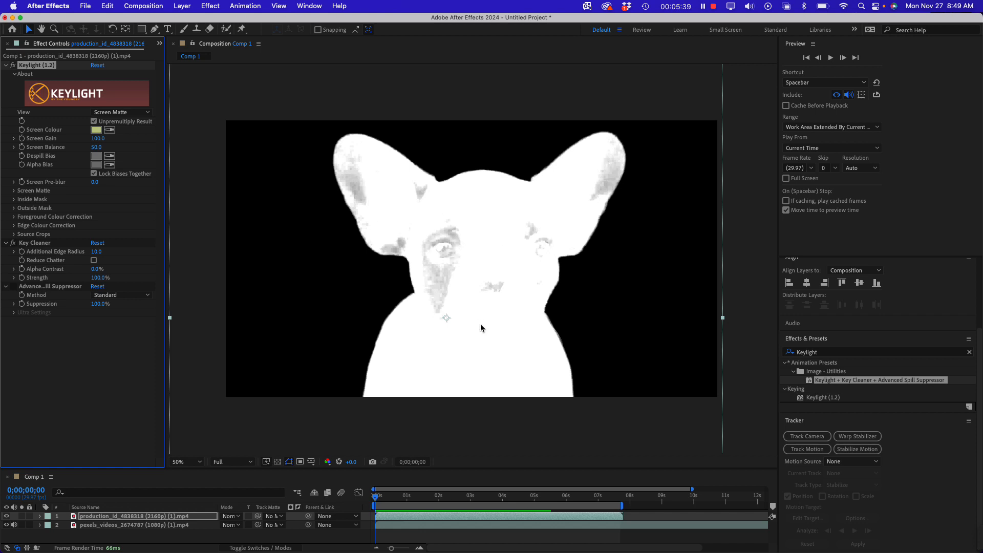
- Examine the screen matte at 200% around the puppy's eyes and head and shoulder edges, and at 50% overall
{"action": "key", "text": "period"}
{"action": "key", "text": "period"}
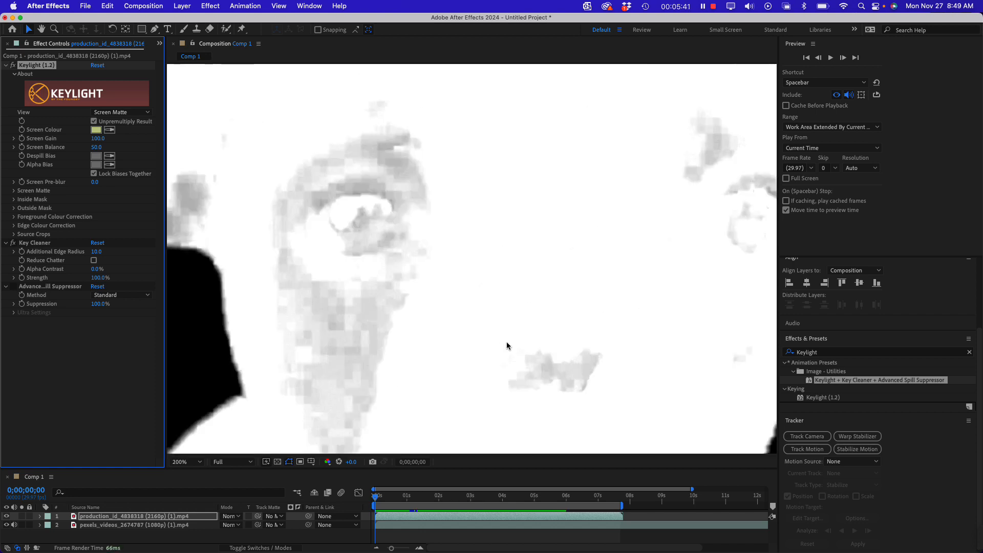
{"action": "key", "text": "space"}
{"action": "left_click_drag", "start_coordinate": [632, 285], "coordinate": [256, 259]}
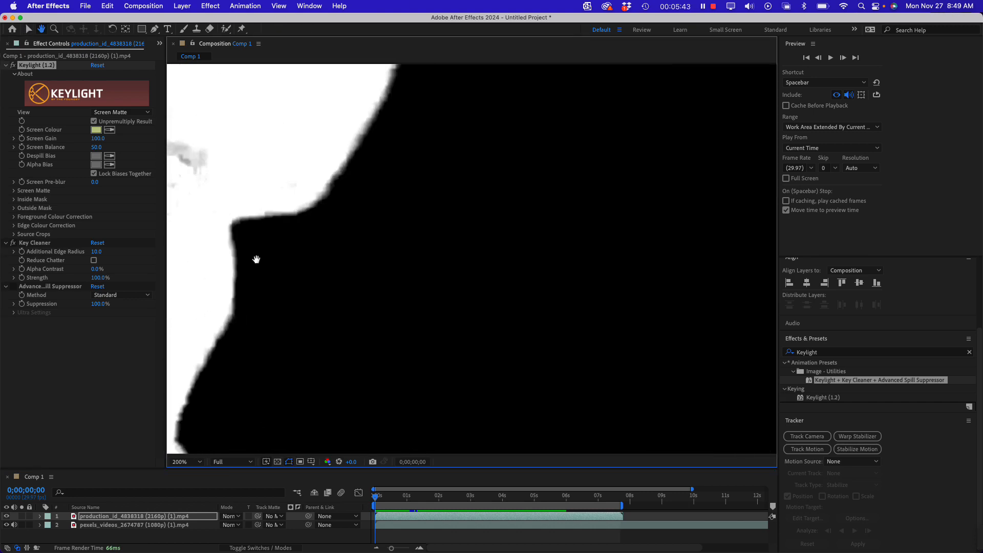
{"action": "left_click_drag", "start_coordinate": [497, 289], "coordinate": [431, 340]}
{"action": "key", "text": "comma"}
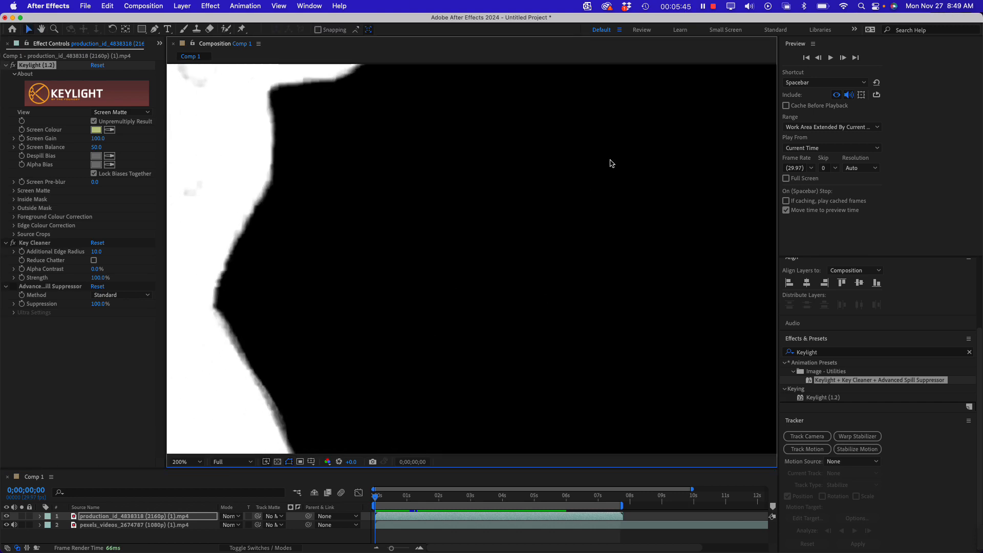
{"action": "key", "text": "comma"}
{"action": "key", "text": "space"}
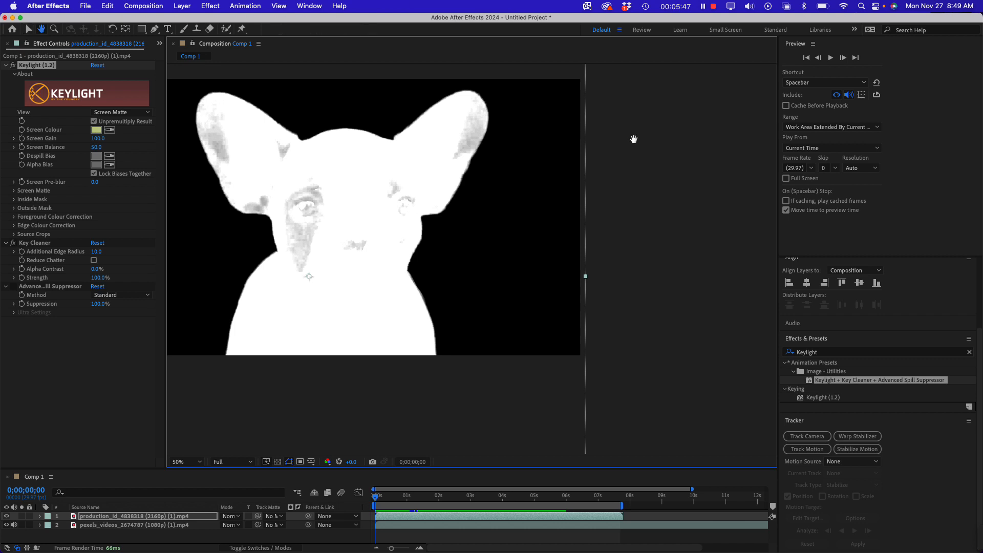
{"action": "left_click_drag", "start_coordinate": [496, 265], "coordinate": [602, 300]}
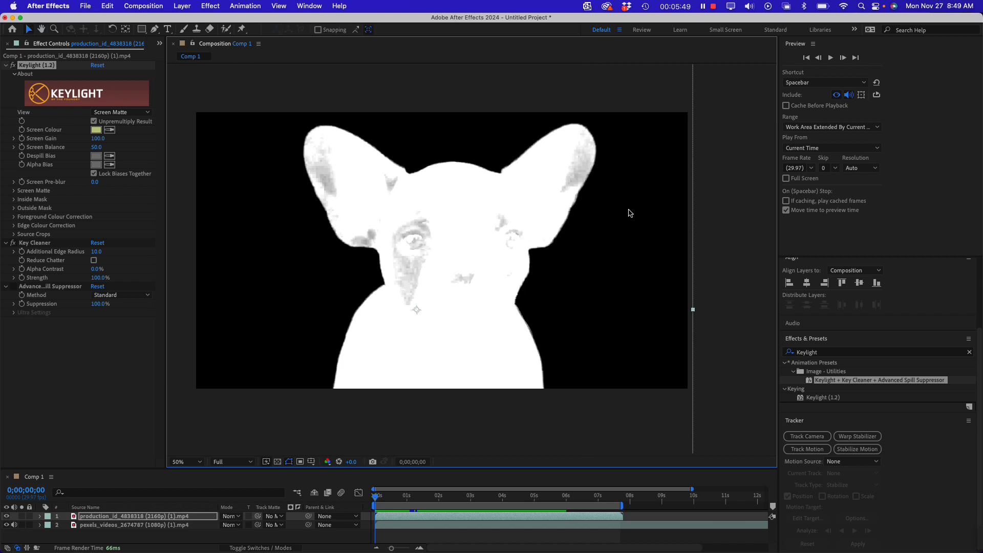
{"action": "key", "text": "space"}
{"action": "left_click_drag", "start_coordinate": [394, 321], "coordinate": [458, 327]}
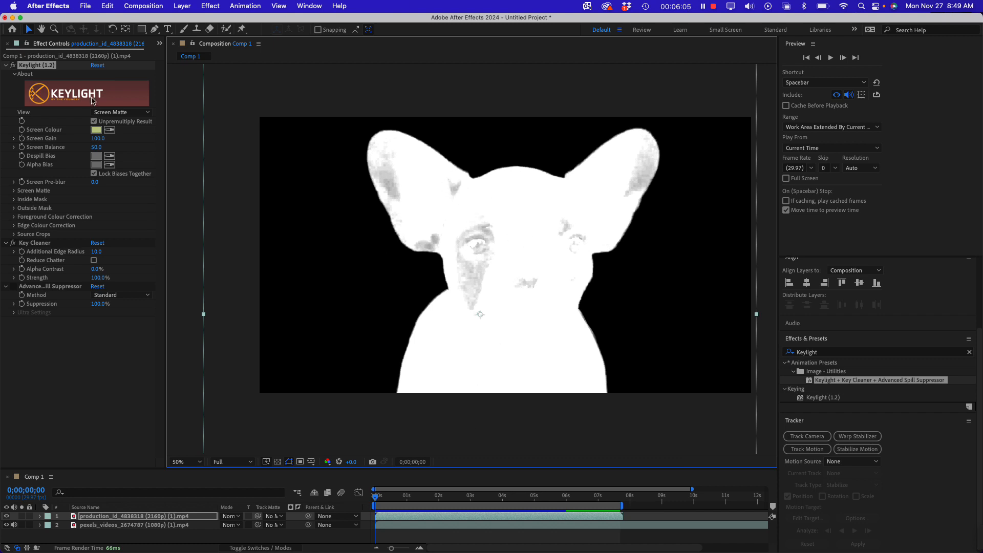
- Check the key in Keylight's Status view, return the View to Screen Matte and expand the Screen Matte settings
{"action": "left_click", "coordinate": [123, 113]}
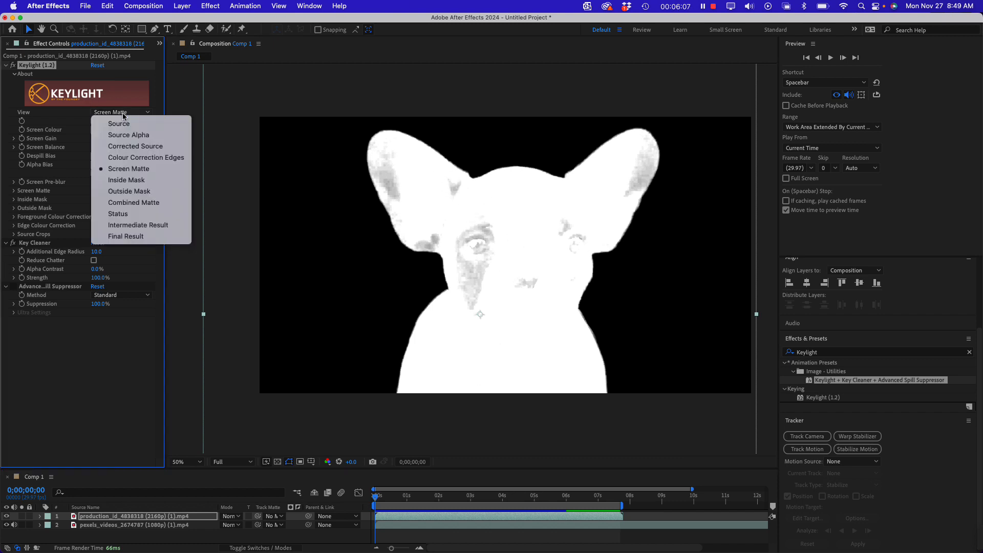
{"action": "left_click", "coordinate": [134, 214]}
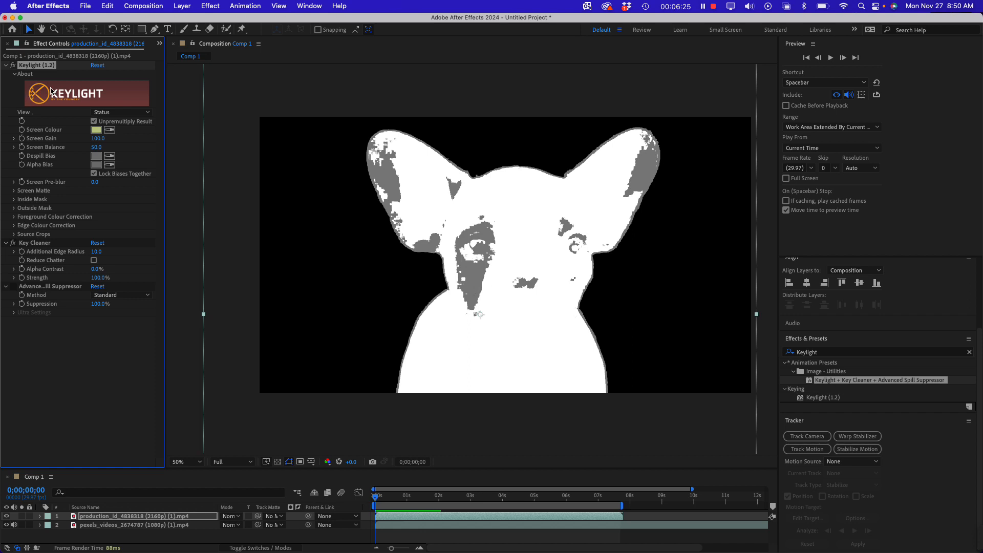
{"action": "left_click", "coordinate": [115, 115]}
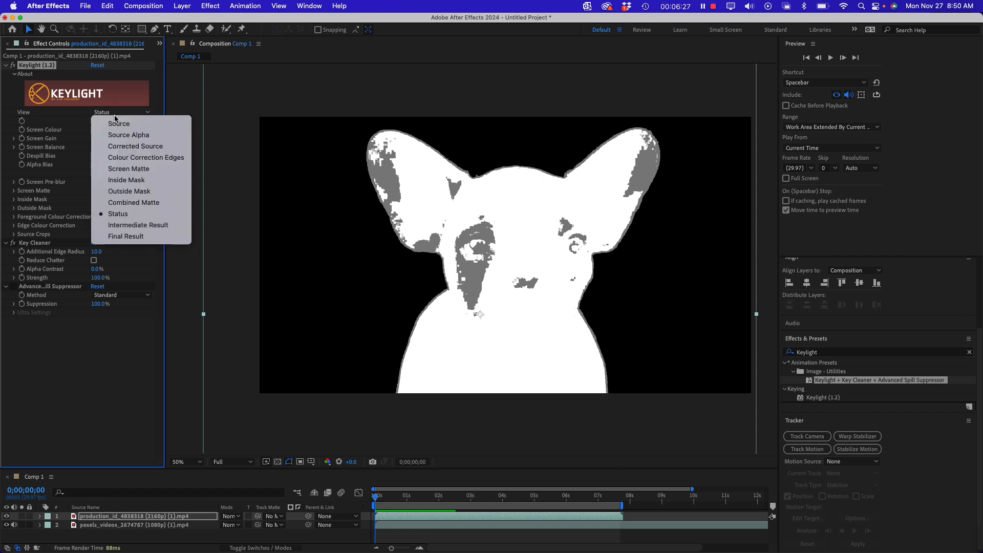
{"action": "left_click", "coordinate": [139, 173]}
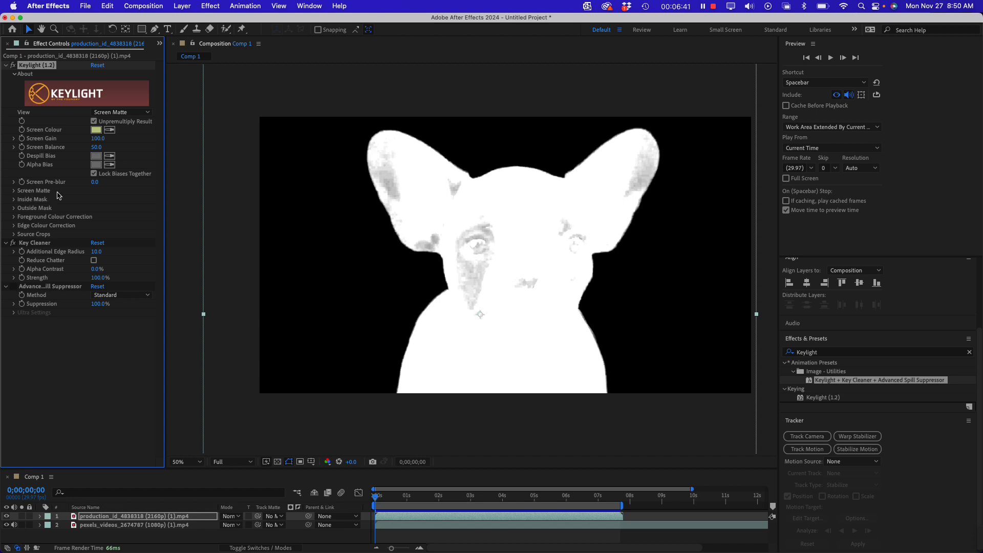
{"action": "left_click", "coordinate": [12, 191]}
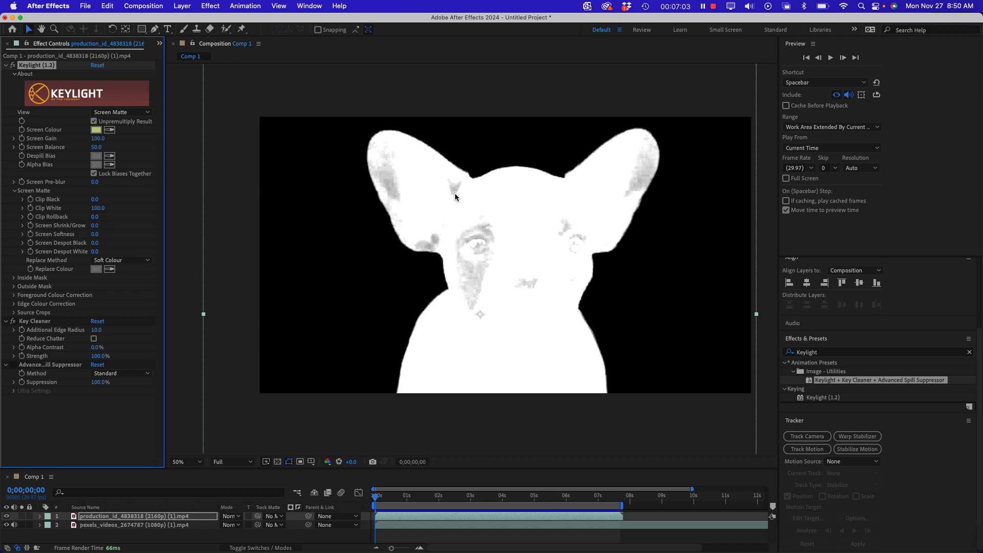
- Try growing the puppy matte with Screen Shrink/Grow values of 24.6, 6.8 and 39.0
{"action": "key", "text": "period"}
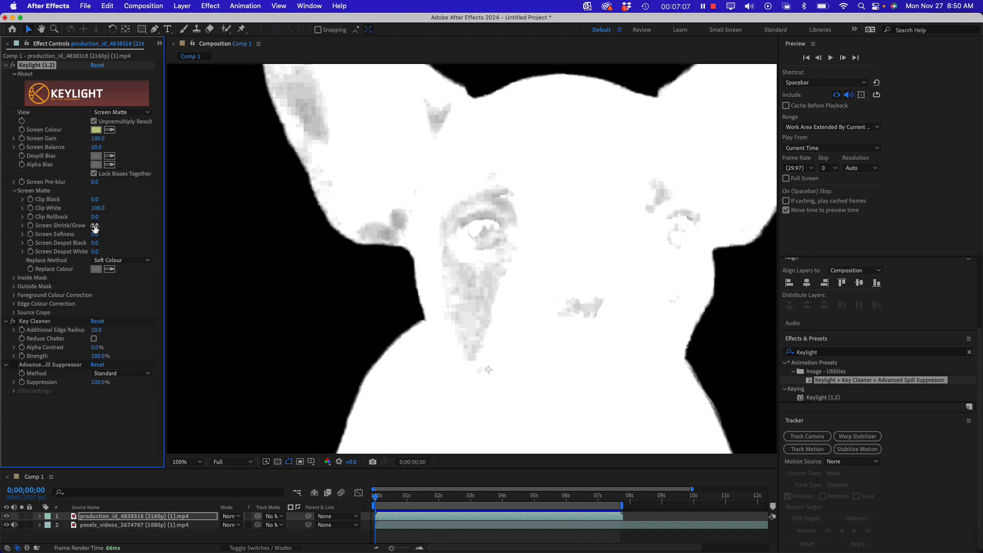
{"action": "left_click_drag", "start_coordinate": [95, 227], "coordinate": [213, 219]}
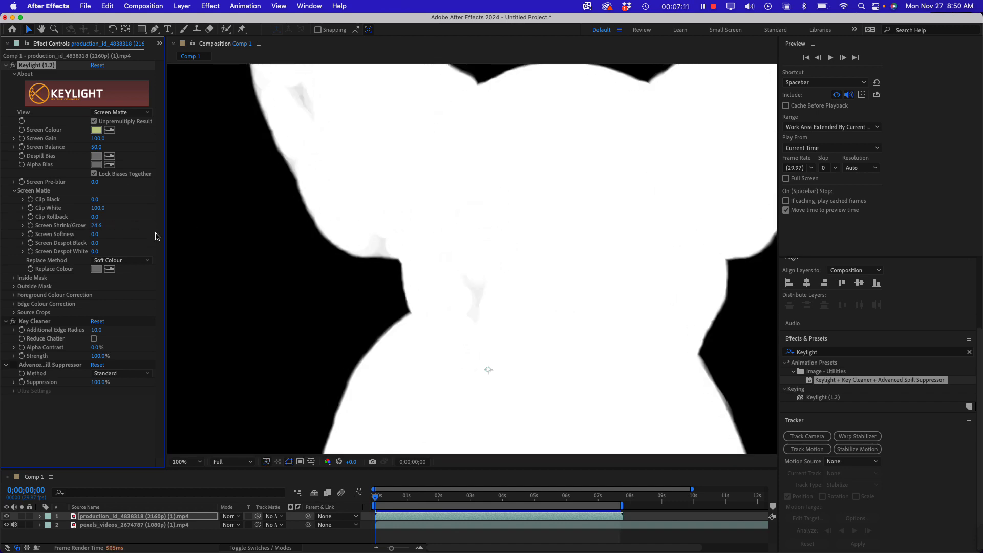
{"action": "left_click_drag", "start_coordinate": [97, 227], "coordinate": [8, 227]}
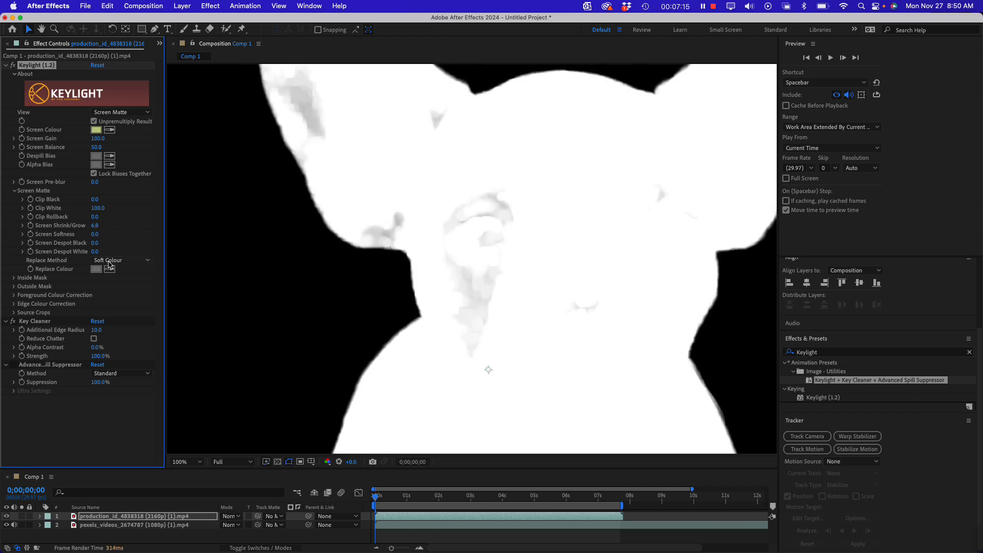
{"action": "left_click", "coordinate": [95, 217]}
{"action": "left_click_drag", "start_coordinate": [94, 226], "coordinate": [261, 228]}
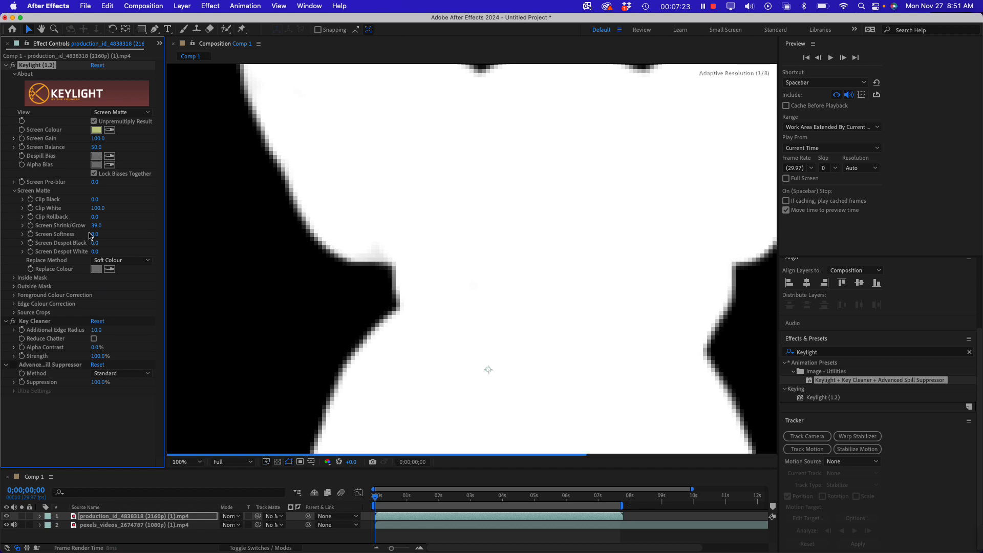
- Set Keylight's View to Intermediate Result to show the puppy over the street
{"action": "left_click", "coordinate": [124, 113]}
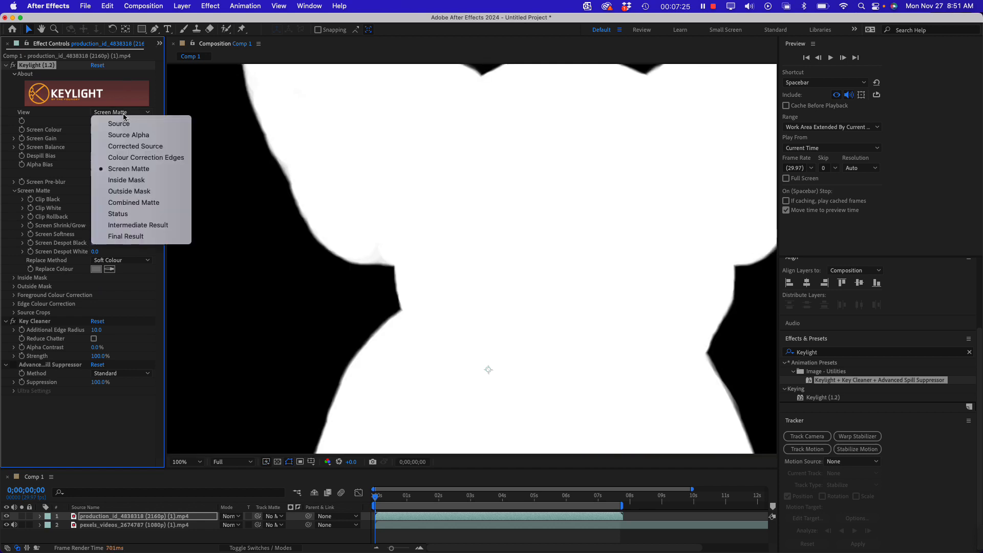
{"action": "left_click", "coordinate": [142, 225]}
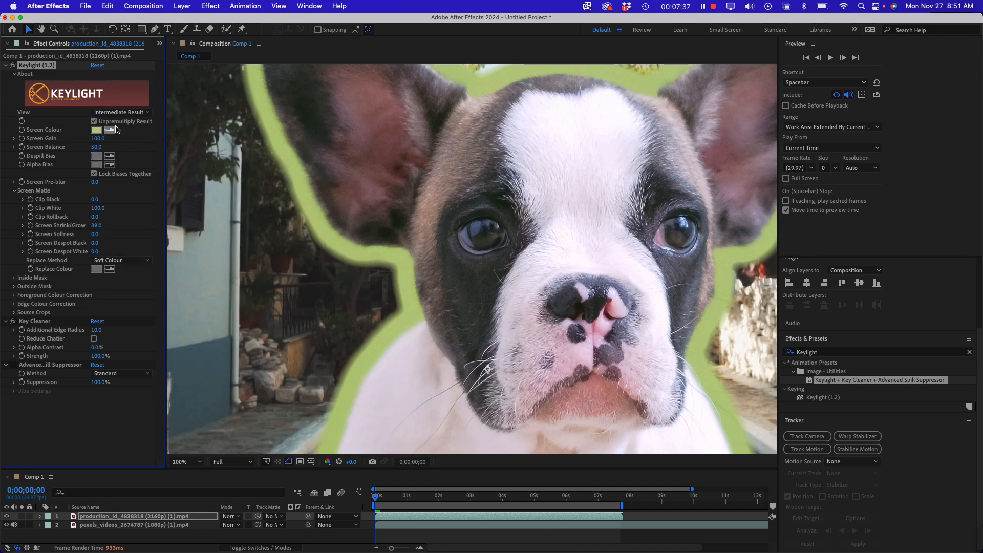
{"action": "left_click", "coordinate": [128, 114]}
{"action": "left_click", "coordinate": [146, 226]}
- Set Screen Shrink/Grow to -2.2 and inspect the puppy's edges against the street background
{"action": "left_click_drag", "start_coordinate": [96, 225], "coordinate": [5, 224]}
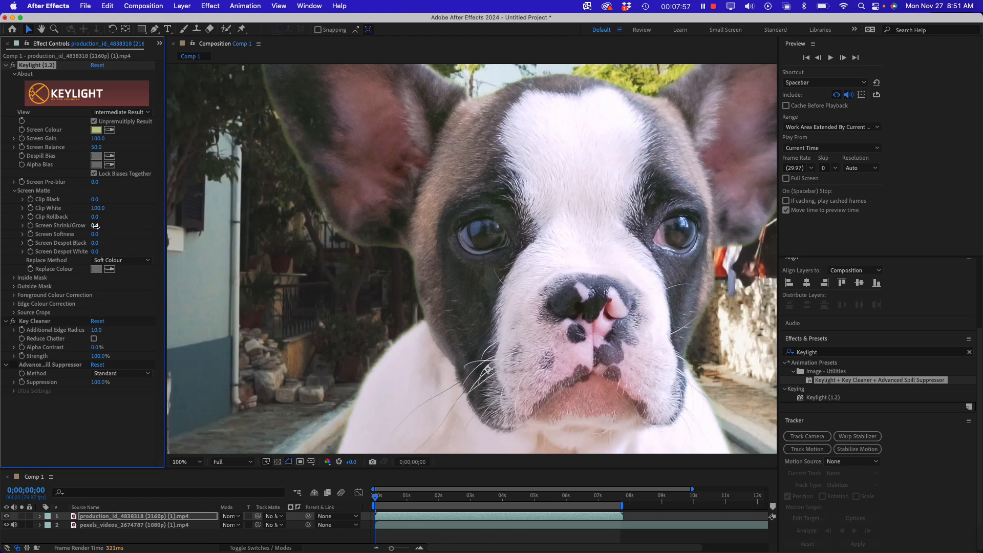
{"action": "left_click_drag", "start_coordinate": [95, 226], "coordinate": [95, 226]}
{"action": "left_click_drag", "start_coordinate": [95, 226], "coordinate": [93, 226]}
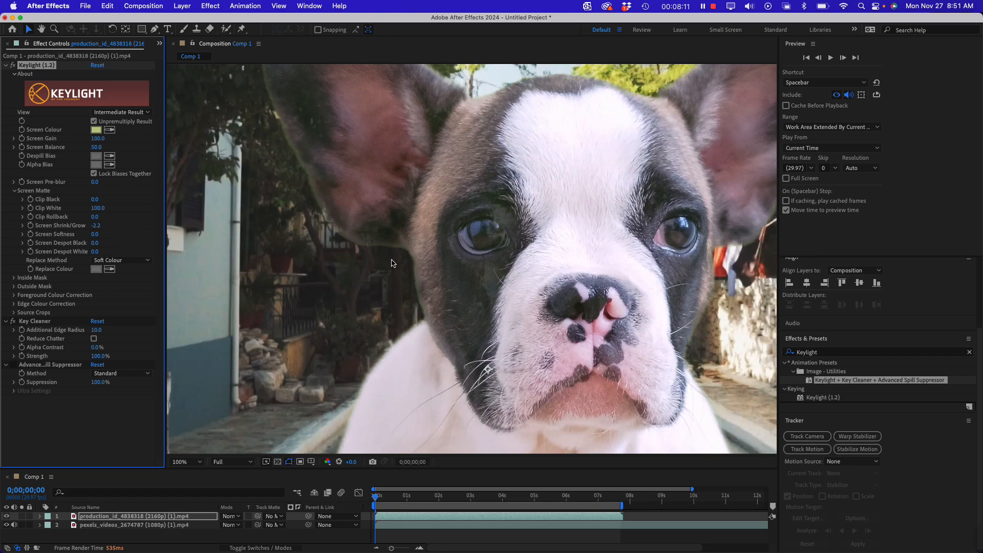
{"action": "left_click_drag", "start_coordinate": [657, 300], "coordinate": [485, 388]}
{"action": "left_click_drag", "start_coordinate": [432, 352], "coordinate": [519, 291]}
{"action": "left_click_drag", "start_coordinate": [459, 365], "coordinate": [543, 248]}
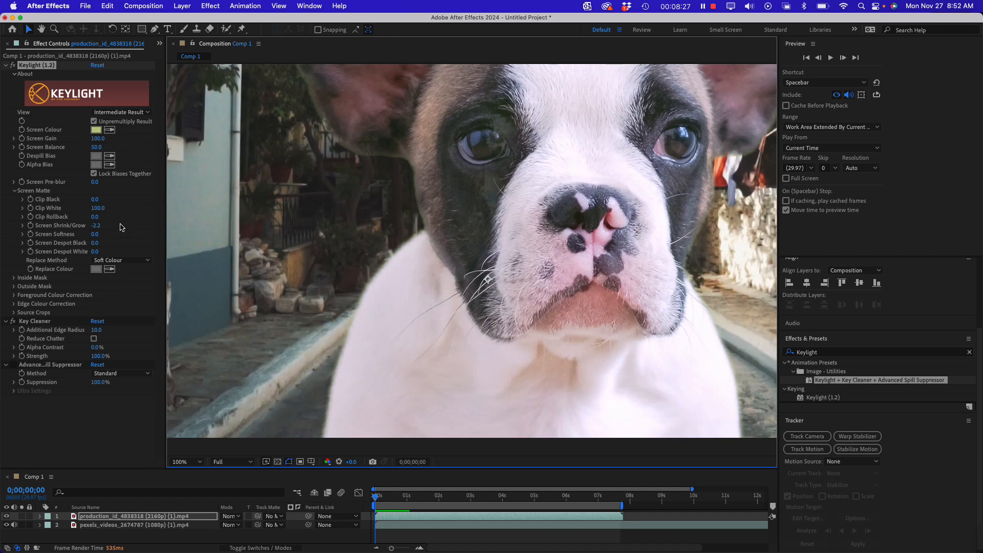
{"action": "left_click", "coordinate": [70, 236]}
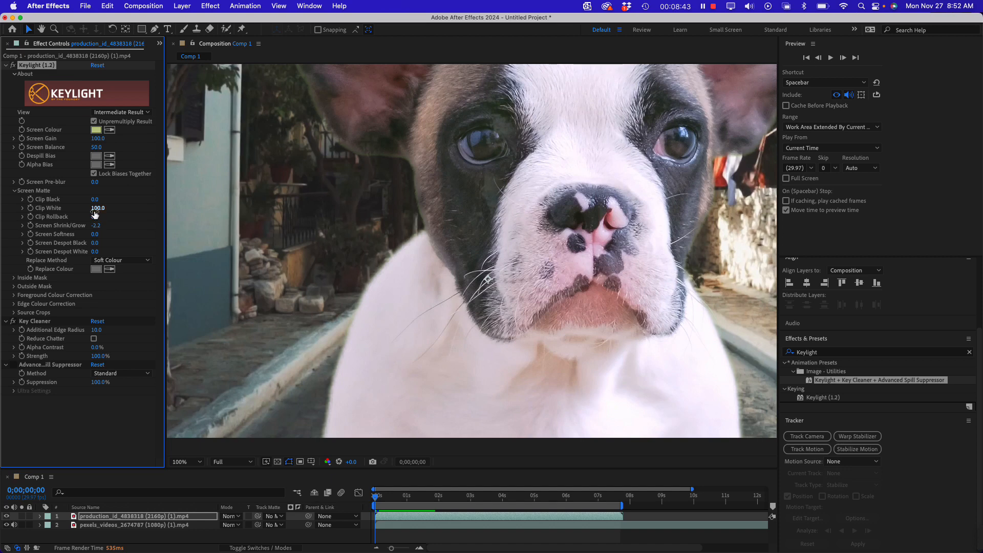
- Switch Keylight's View to Screen Matte and display the complete matte at 50%
{"action": "left_click", "coordinate": [118, 114]}
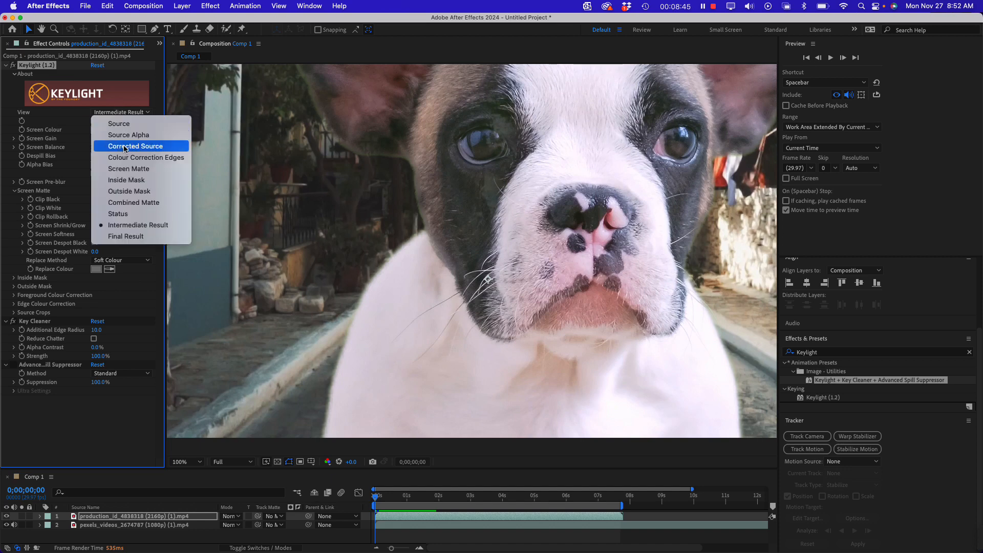
{"action": "left_click", "coordinate": [128, 168]}
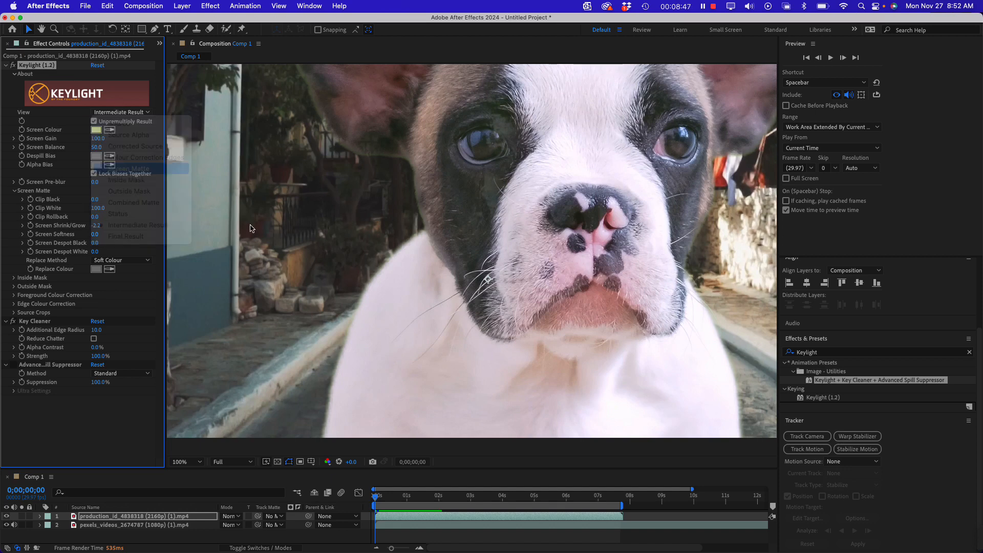
{"action": "key", "text": "h"}
{"action": "left_click_drag", "start_coordinate": [485, 204], "coordinate": [455, 266]}
{"action": "key", "text": "v"}
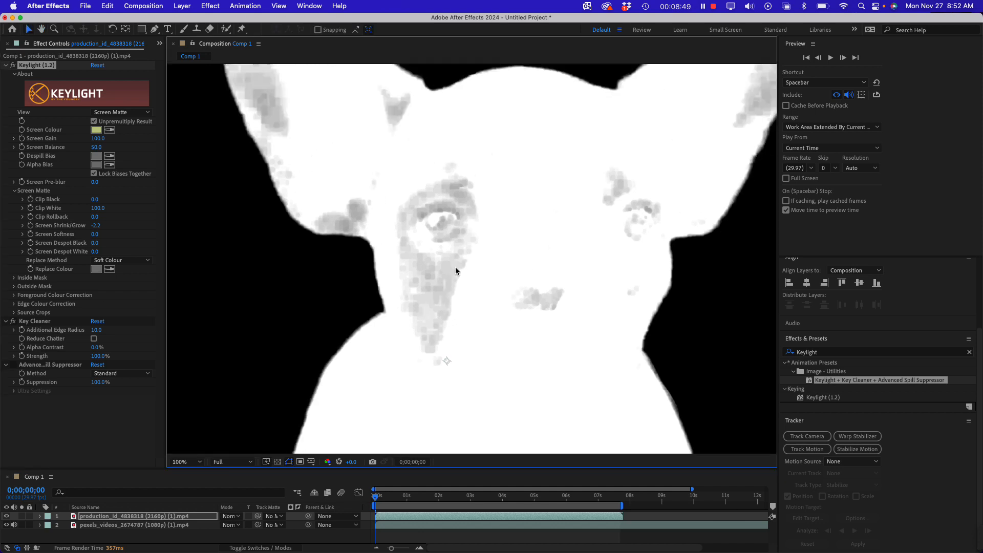
{"action": "key", "text": "comma"}
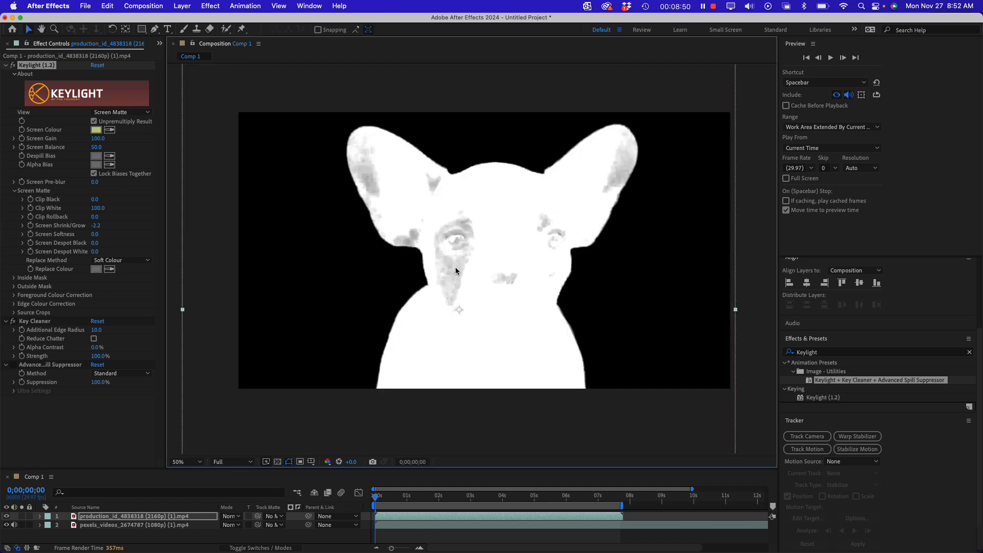
- Set the Screen Matte's Clip White to 68.0 and Clip Black to 15.0
{"action": "left_click", "coordinate": [99, 208]}
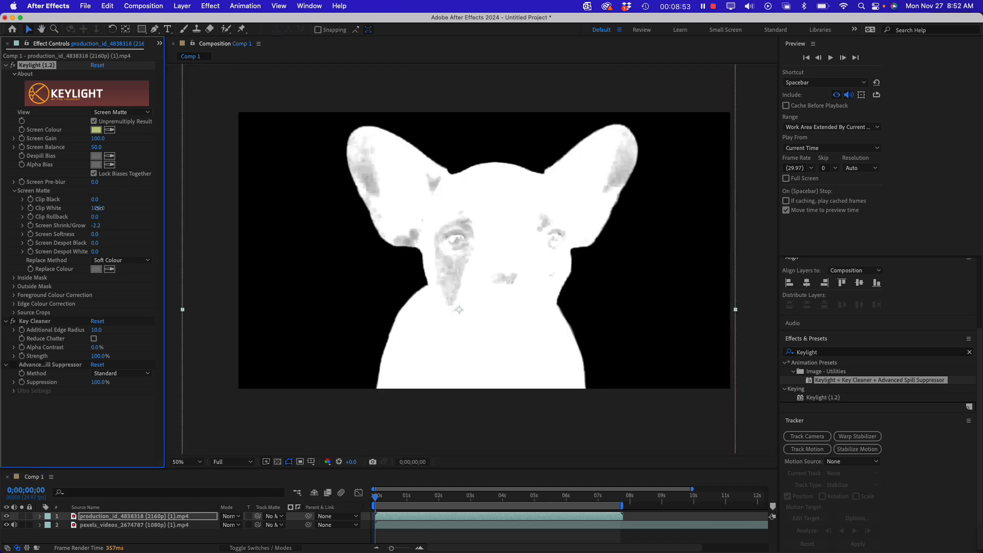
{"action": "left_click_drag", "start_coordinate": [97, 208], "coordinate": [84, 209]}
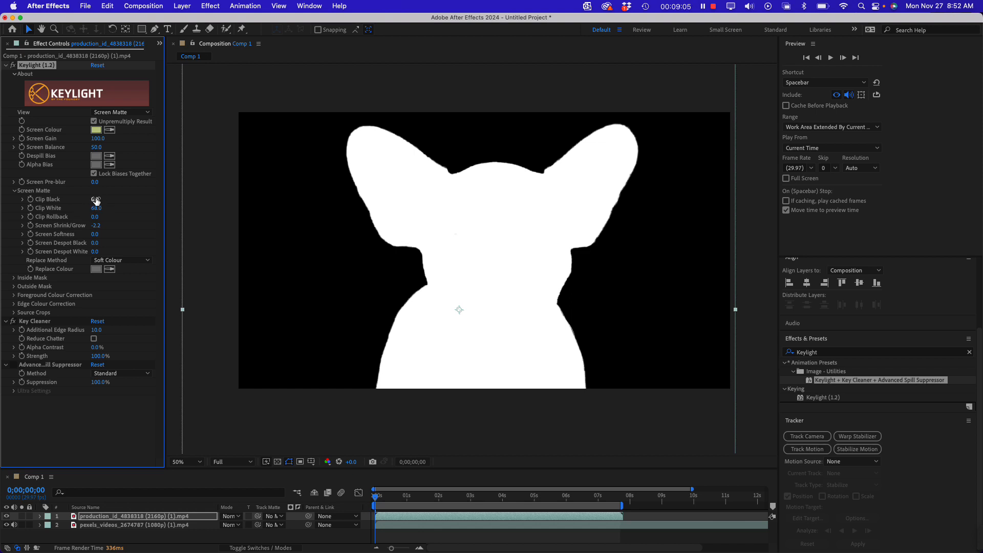
{"action": "left_click_drag", "start_coordinate": [95, 199], "coordinate": [108, 198]}
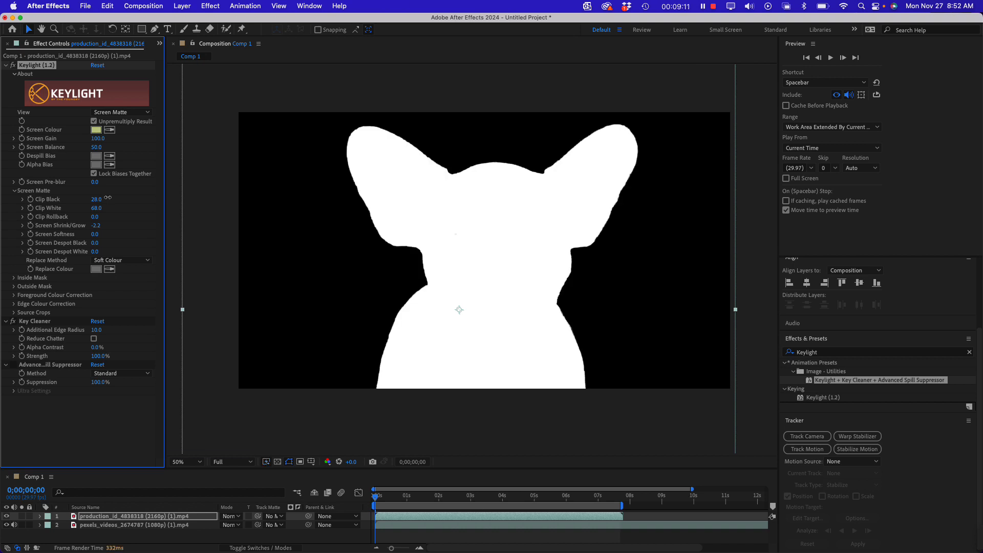
{"action": "left_click_drag", "start_coordinate": [107, 197], "coordinate": [101, 196]}
- Set Keylight's View to Status and lower Clip White into the 30s
{"action": "left_click", "coordinate": [132, 113]}
{"action": "left_click", "coordinate": [142, 217]}
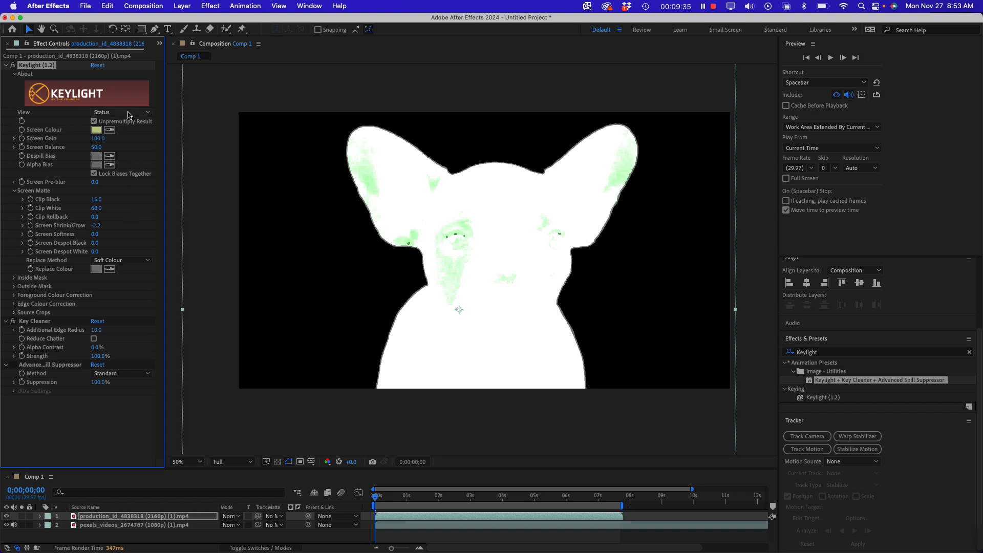
{"action": "left_click", "coordinate": [128, 113]}
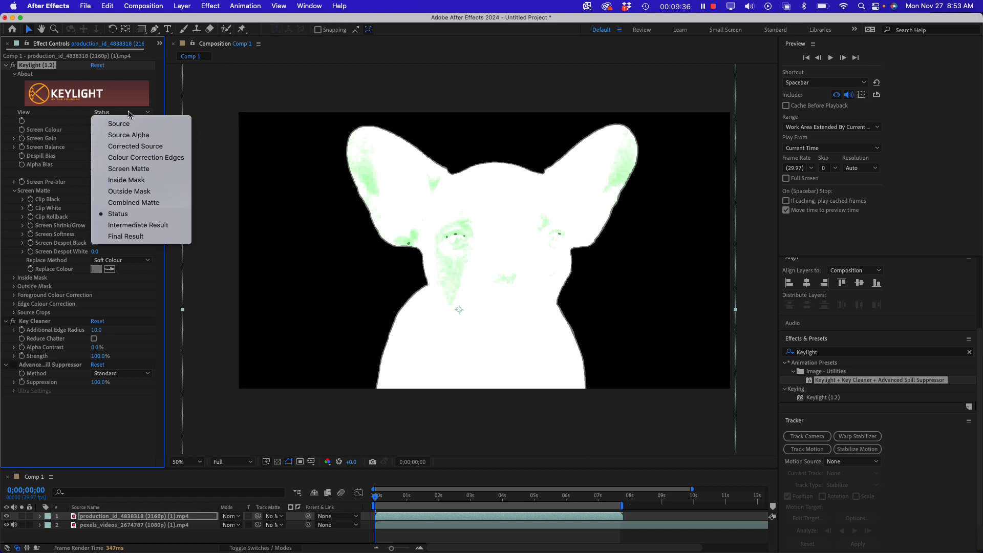
{"action": "left_click", "coordinate": [127, 216]}
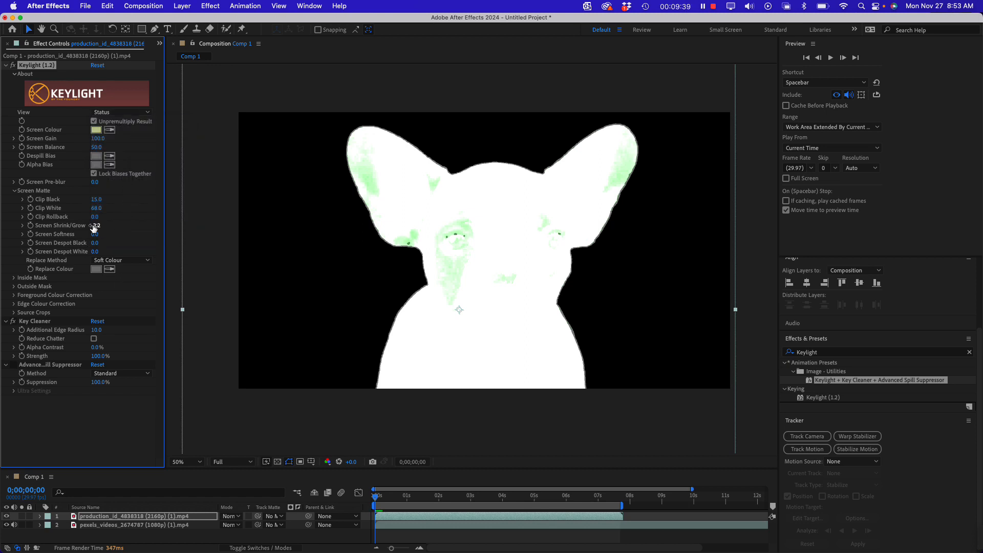
{"action": "left_click_drag", "start_coordinate": [97, 208], "coordinate": [84, 207]}
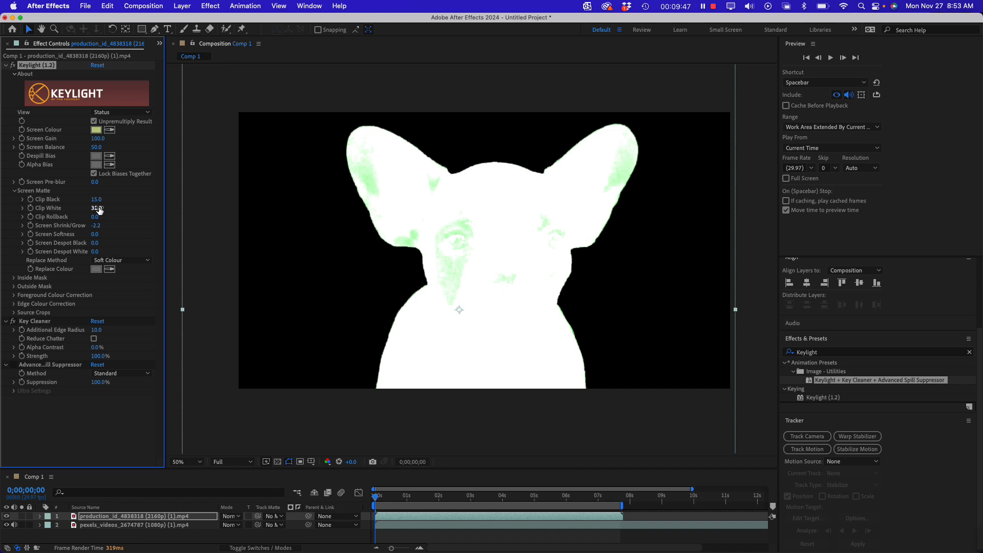
- Switch Keylight's View from Status to Screen Matte and set the matte's Clip White to 63.0
{"action": "left_click_drag", "start_coordinate": [99, 210], "coordinate": [119, 209]}
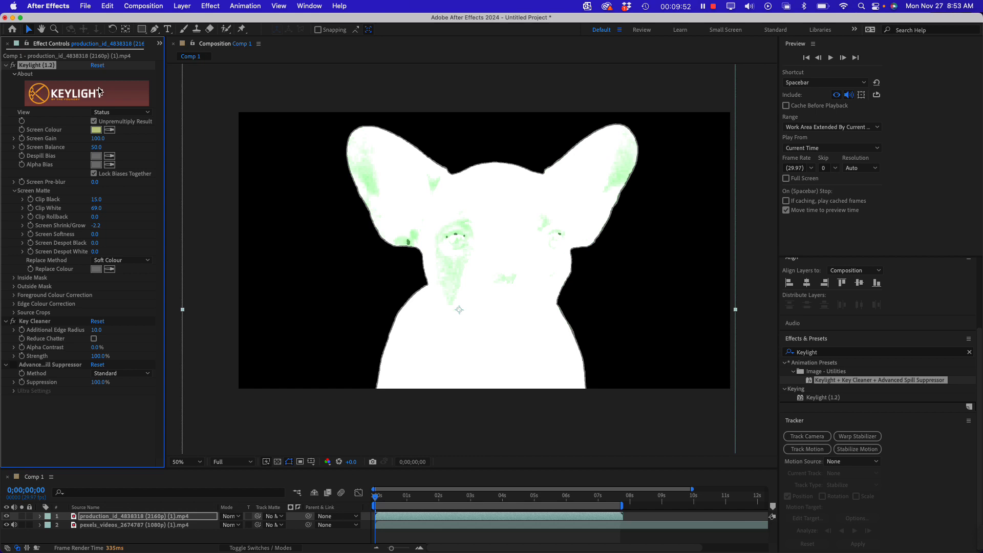
{"action": "left_click", "coordinate": [116, 112]}
{"action": "left_click", "coordinate": [129, 168]}
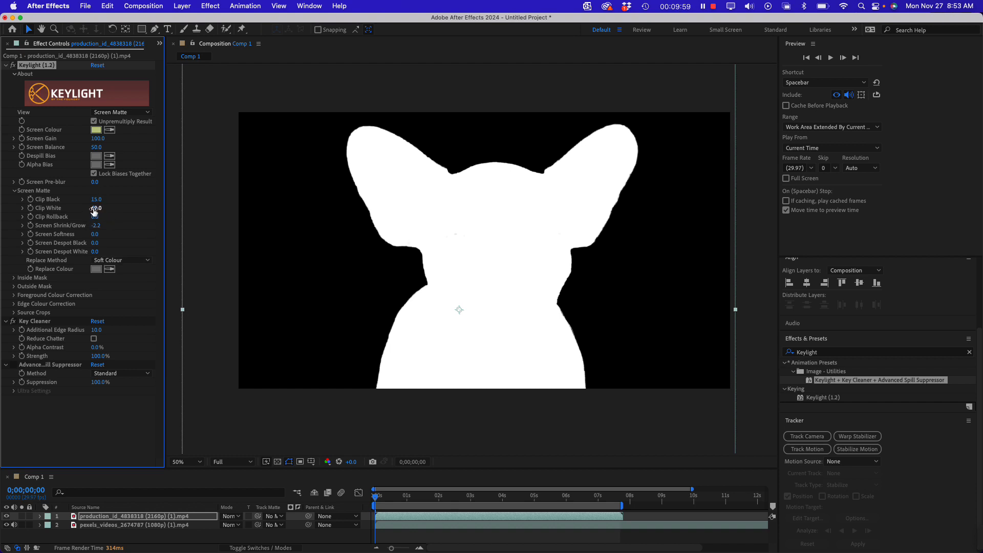
{"action": "left_click_drag", "start_coordinate": [93, 209], "coordinate": [91, 209]}
- Blur the screen matte's edges by setting Screen Softness to 15.4
{"action": "left_click_drag", "start_coordinate": [95, 234], "coordinate": [112, 236]}
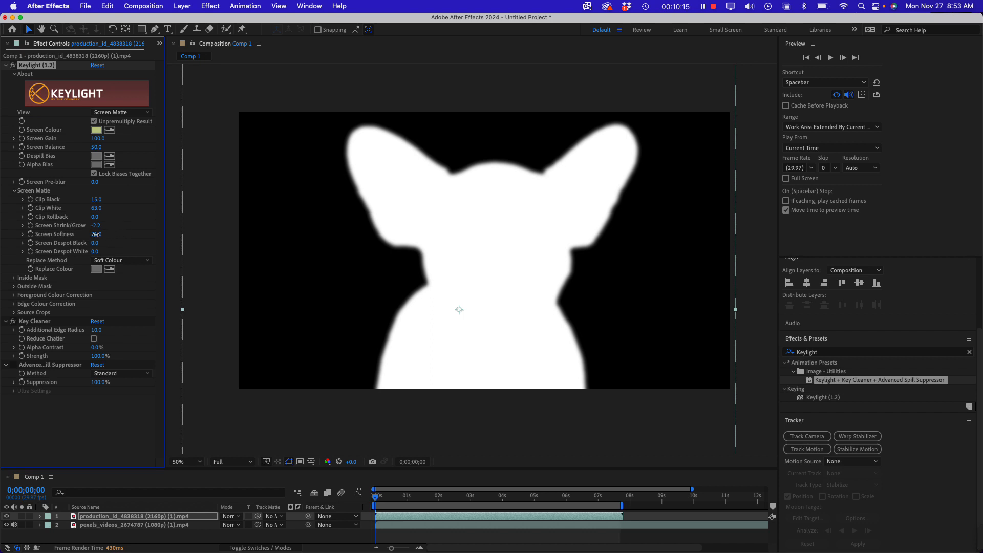
{"action": "left_click_drag", "start_coordinate": [96, 234], "coordinate": [75, 236]}
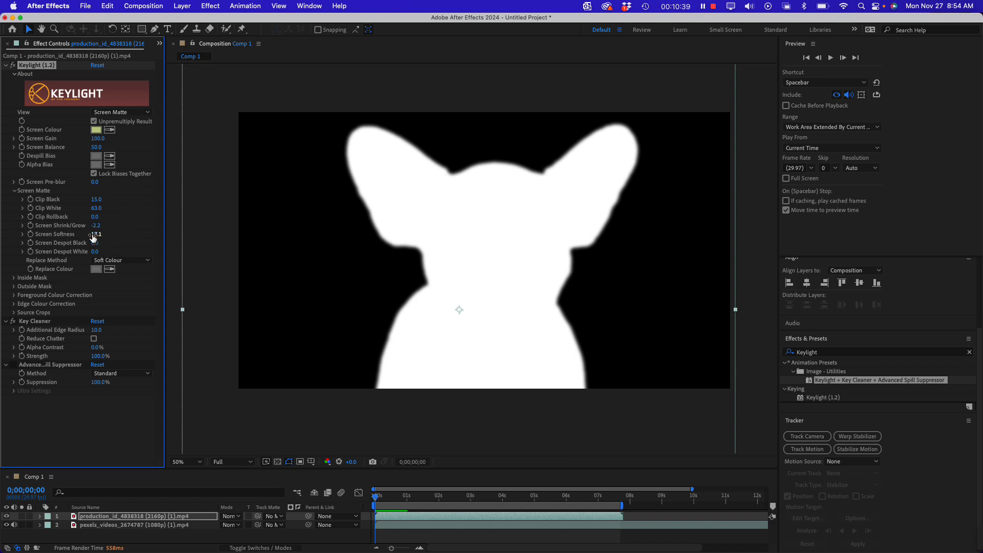
{"action": "left_click_drag", "start_coordinate": [93, 233], "coordinate": [87, 236]}
{"action": "left_click", "coordinate": [105, 423]}
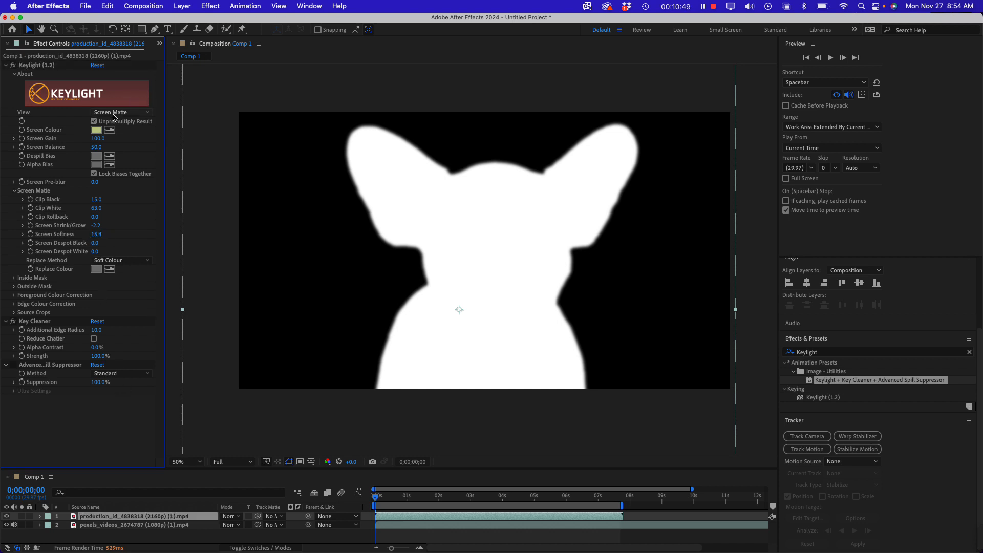
- View Keylight's Final Result, switch its View to Intermediate Result, and inspect the puppy's edges at 100%
{"action": "left_click", "coordinate": [115, 114]}
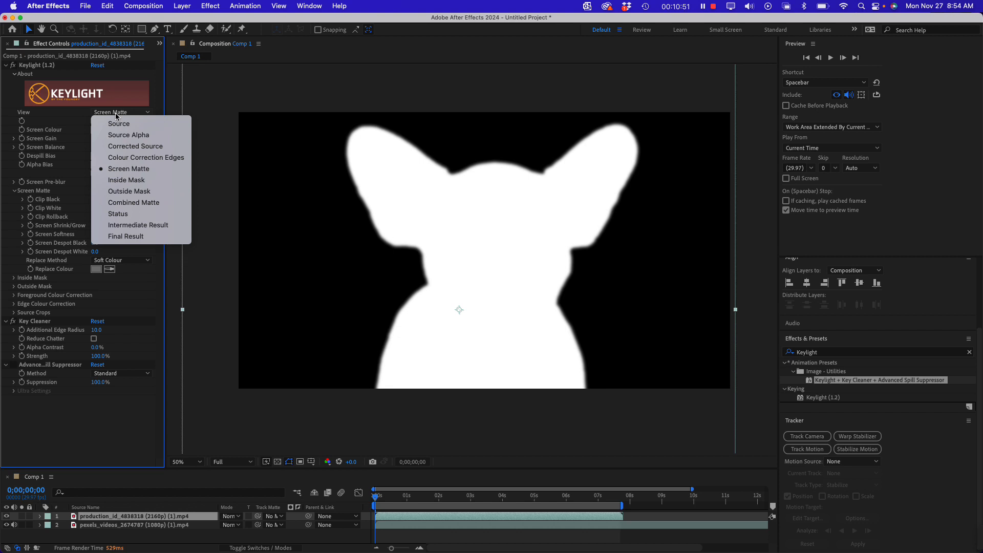
{"action": "left_click", "coordinate": [126, 237]}
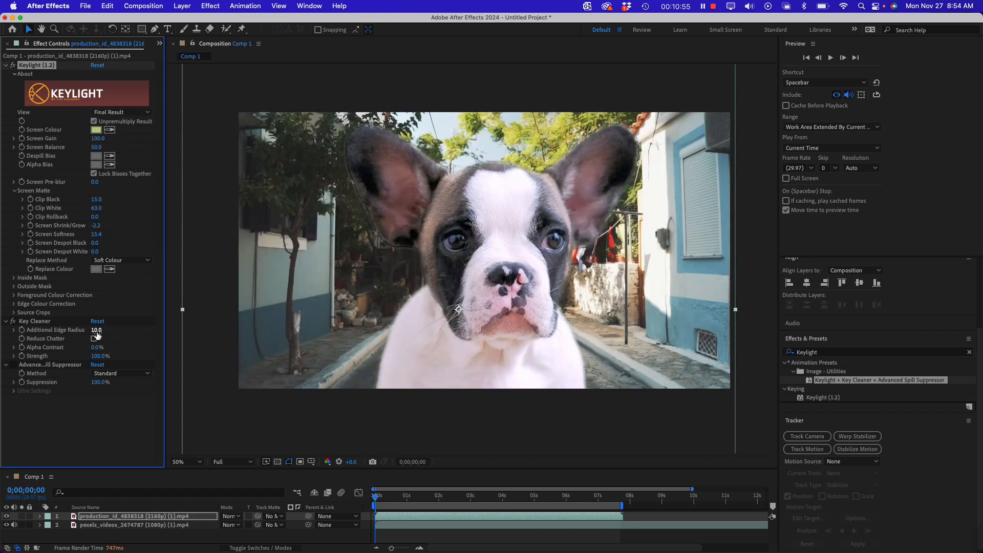
{"action": "key", "text": "period"}
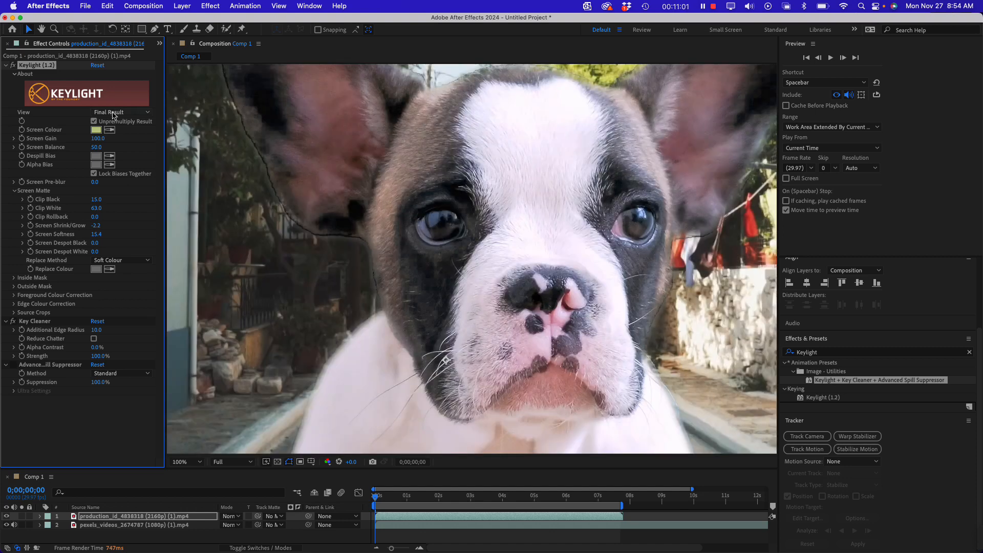
{"action": "left_click", "coordinate": [113, 114]}
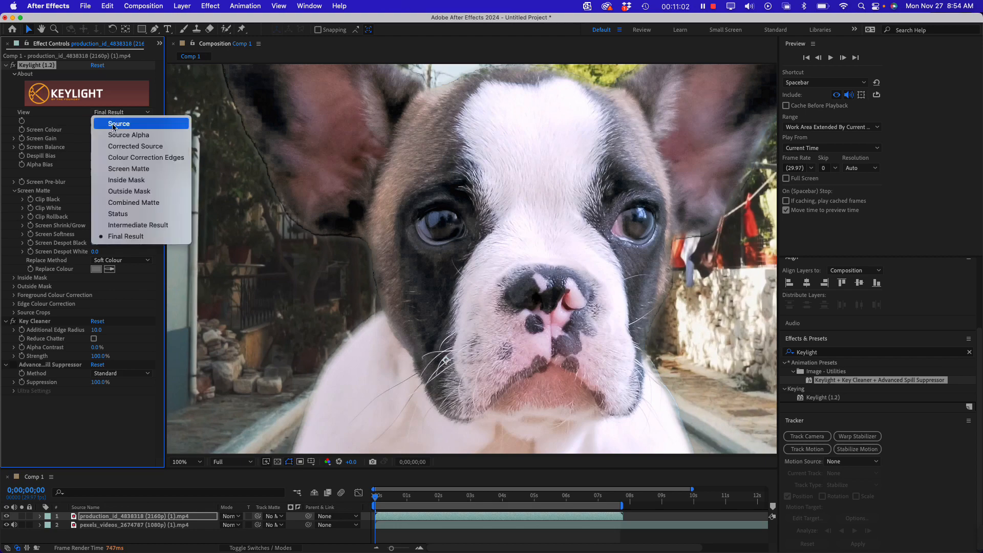
{"action": "left_click", "coordinate": [136, 224]}
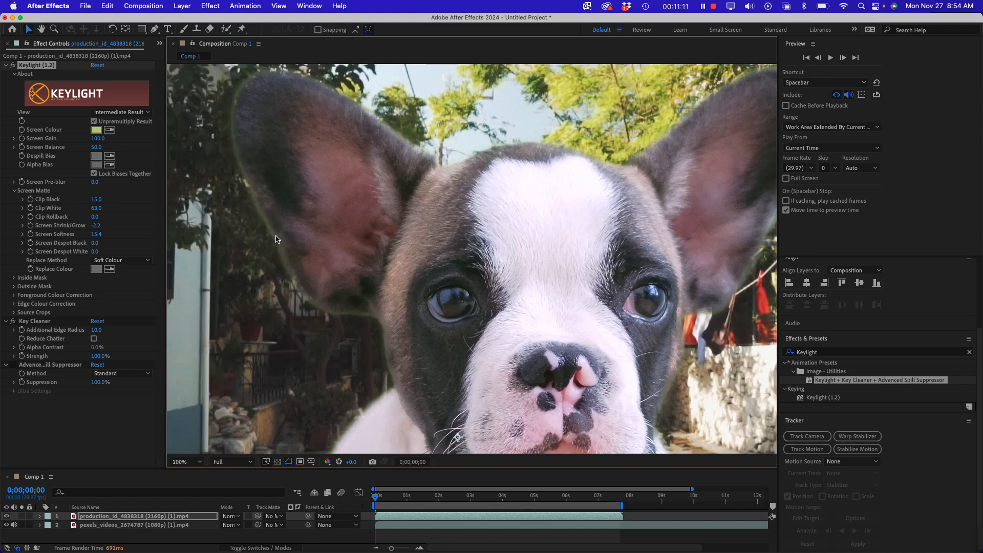
{"action": "left_click_drag", "start_coordinate": [324, 345], "coordinate": [375, 313]}
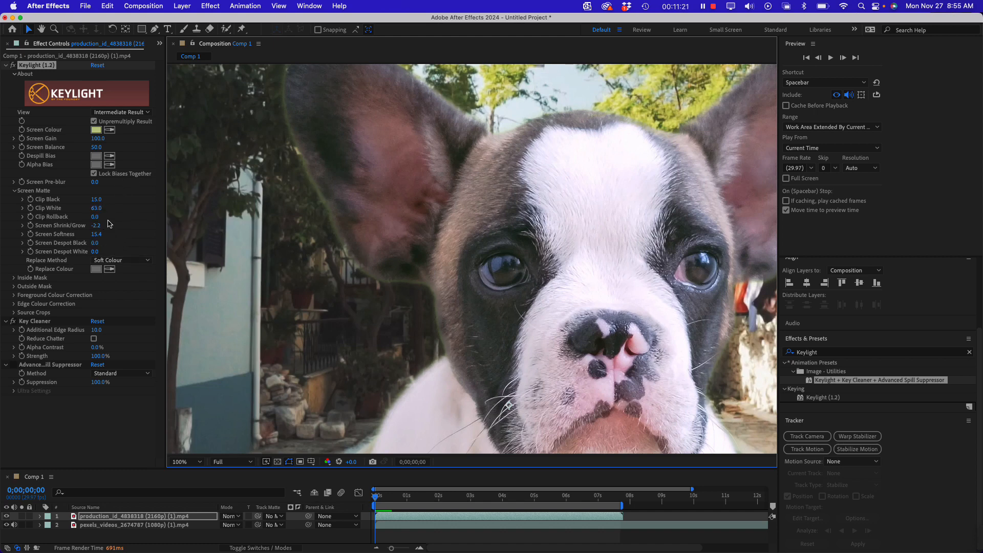
- Shrink the matte with a Screen Shrink/Grow of -7.2 and inspect the edges around the puppy's ears
{"action": "left_click", "coordinate": [98, 225]}
{"action": "left_click_drag", "start_coordinate": [96, 226], "coordinate": [76, 229]}
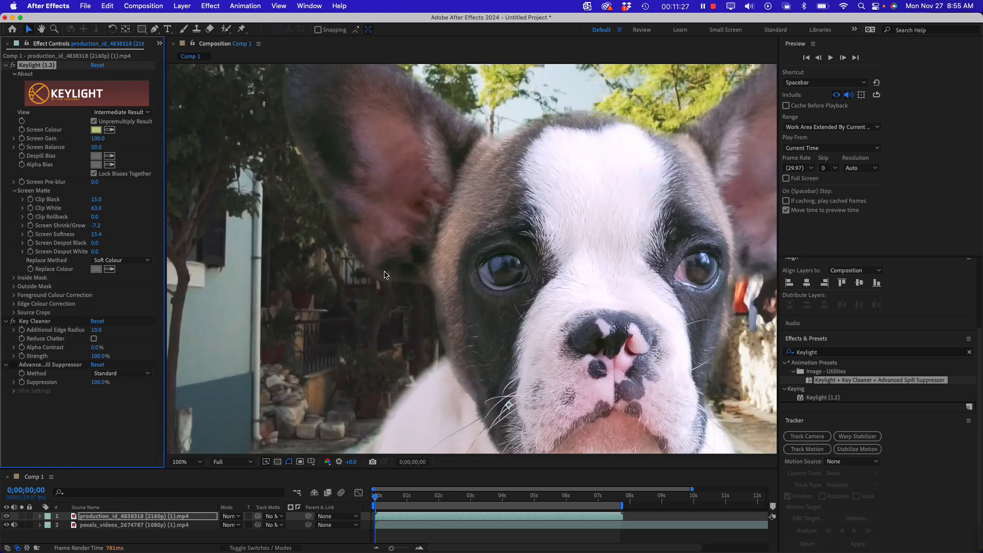
{"action": "key", "text": "space"}
{"action": "left_click_drag", "start_coordinate": [554, 357], "coordinate": [475, 371]}
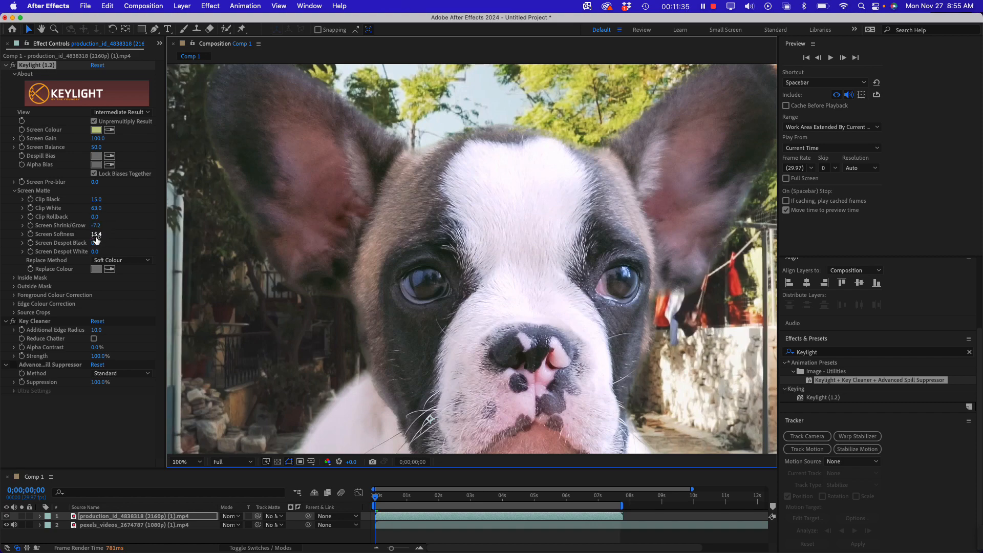
- Set Screen Softness to 12.5 and compare the composite at 50% and 100% magnification
{"action": "left_click_drag", "start_coordinate": [96, 239], "coordinate": [85, 237]}
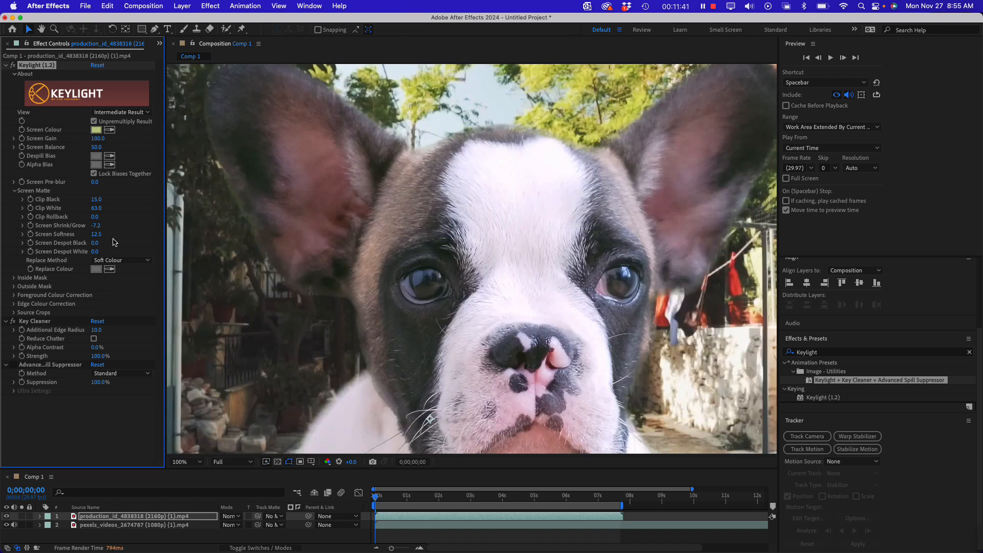
{"action": "key", "text": "comma"}
{"action": "key", "text": "comma"}
{"action": "key", "text": "period"}
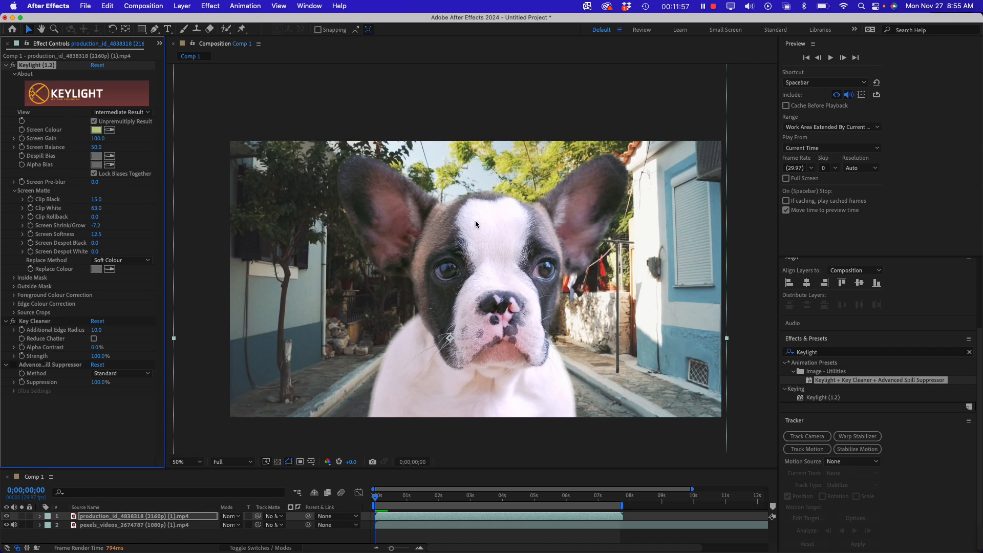
{"action": "key", "text": "period"}
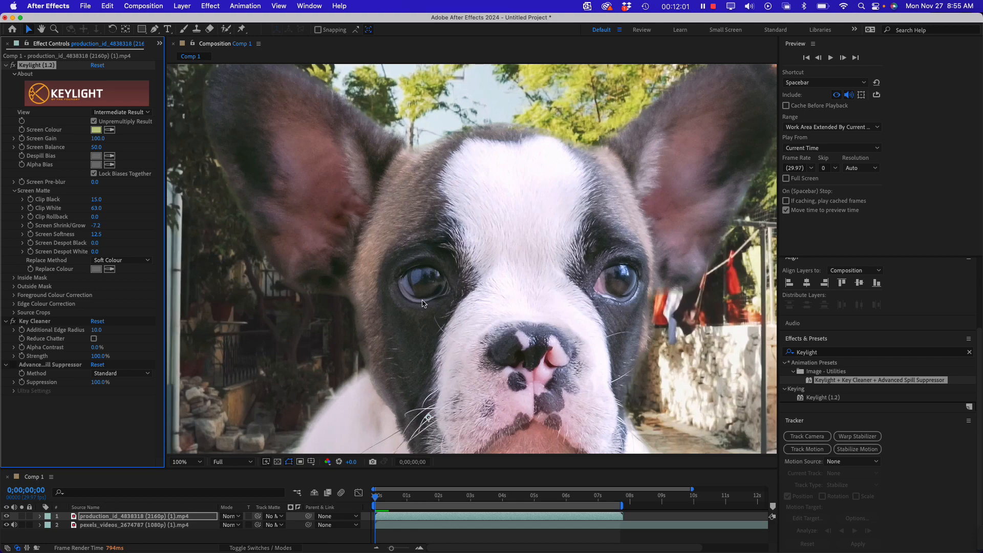
{"action": "key", "text": "comma"}
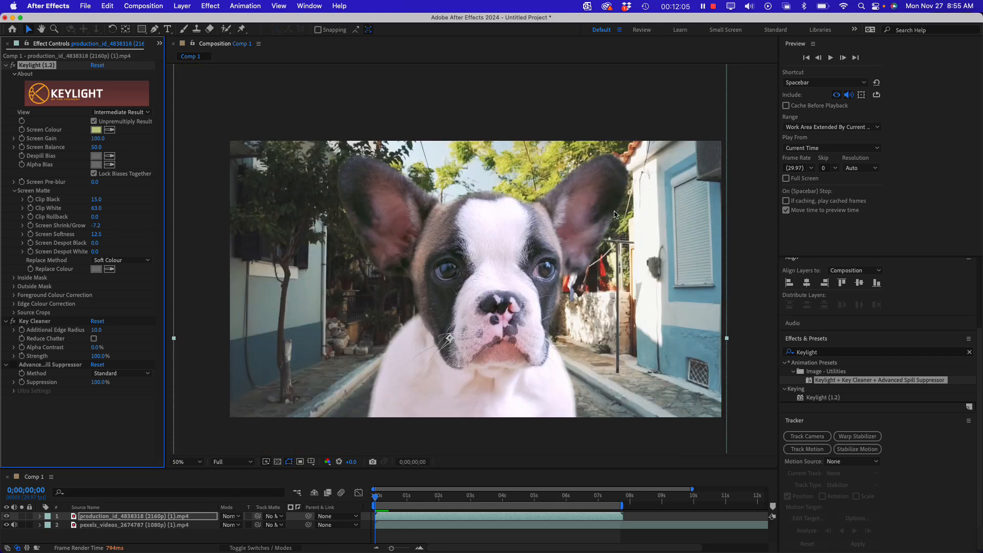
- Set the composition's preview resolution to Half and play the composite from the first frame
{"action": "left_click_drag", "start_coordinate": [387, 497], "coordinate": [366, 499]}
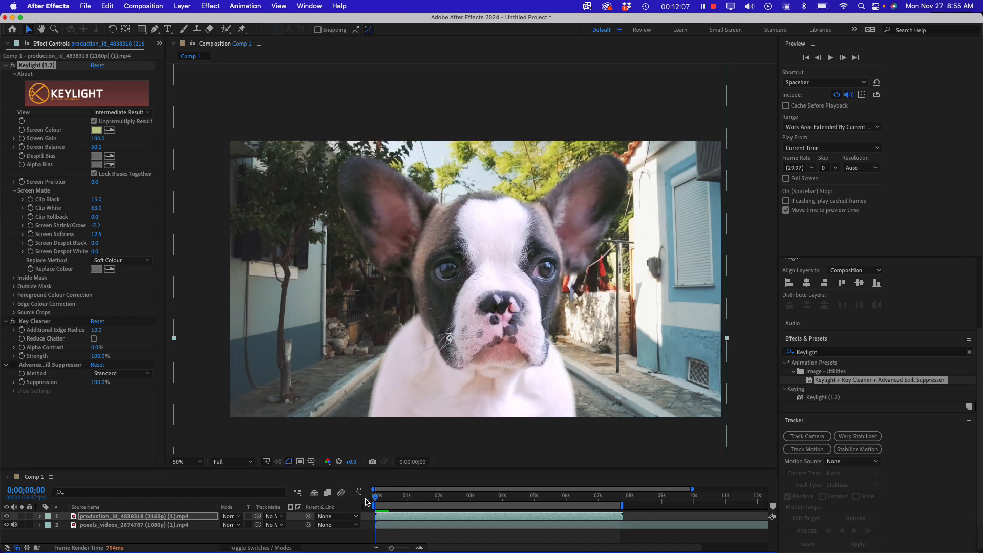
{"action": "key", "text": "space"}
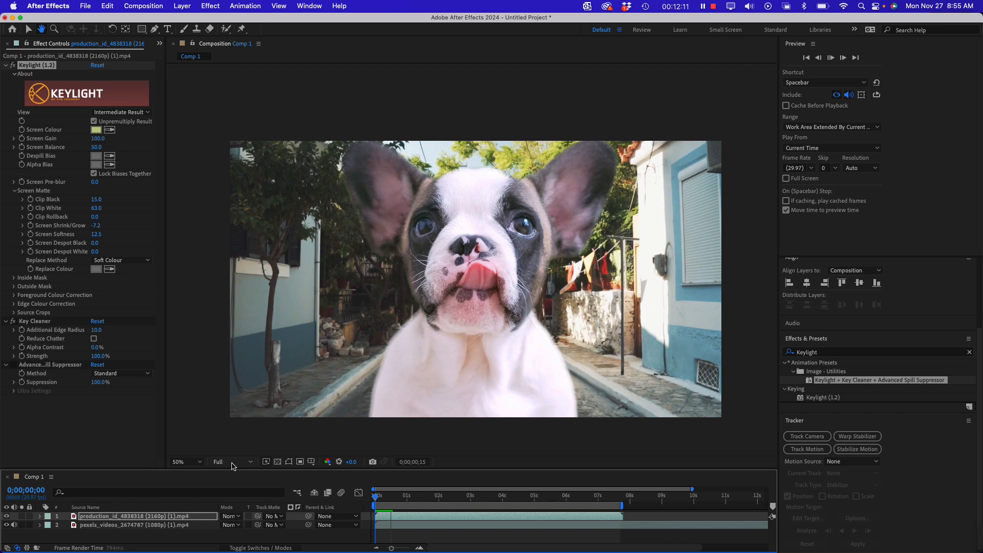
{"action": "left_click", "coordinate": [232, 463]}
{"action": "left_click", "coordinate": [233, 463]}
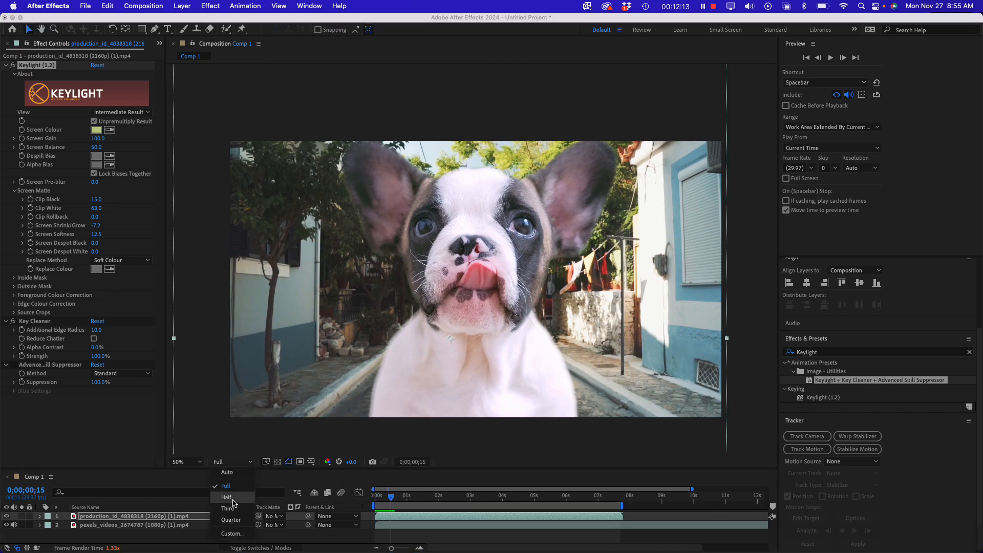
{"action": "left_click", "coordinate": [233, 497]}
{"action": "key", "text": "Home"}
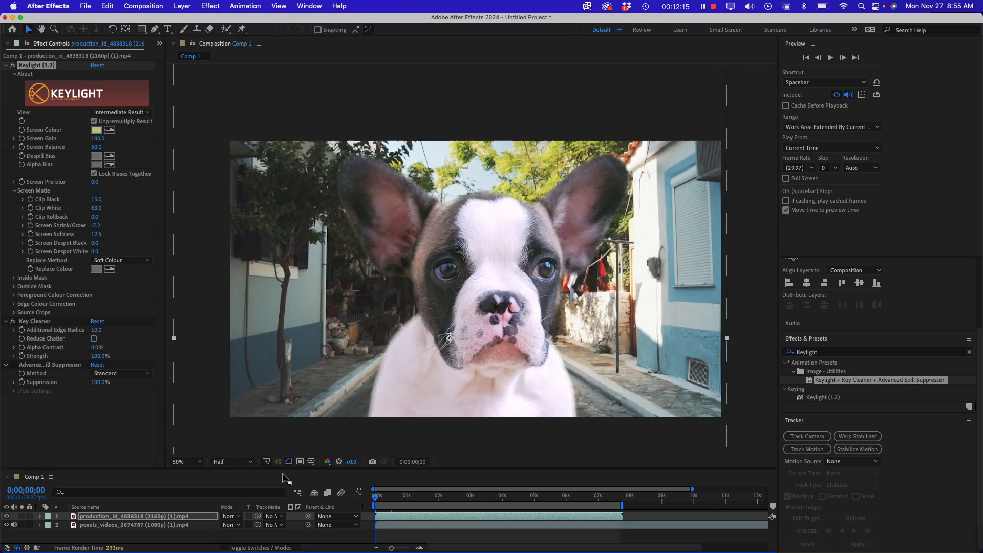
{"action": "key", "text": "space"}
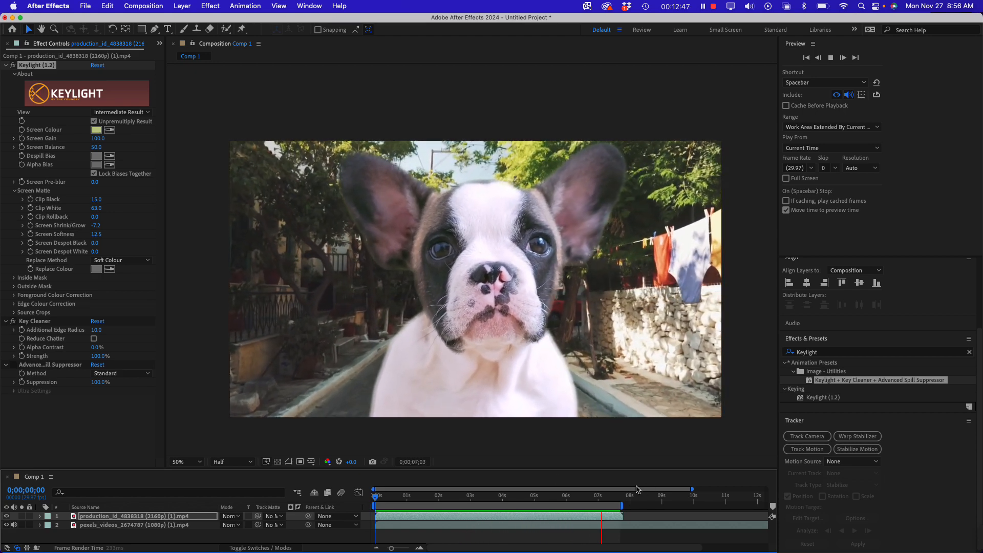
- Slide the street video layer earlier so it ends between 8 and 9 seconds, and park the playhead at 0;00;00;21
{"action": "left_click", "coordinate": [597, 526]}
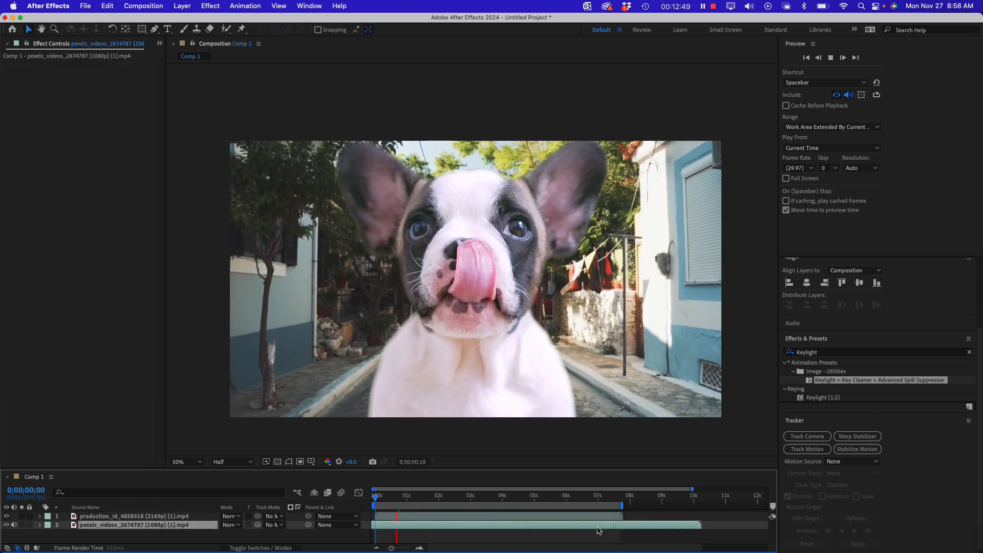
{"action": "left_click_drag", "start_coordinate": [598, 528], "coordinate": [562, 526]}
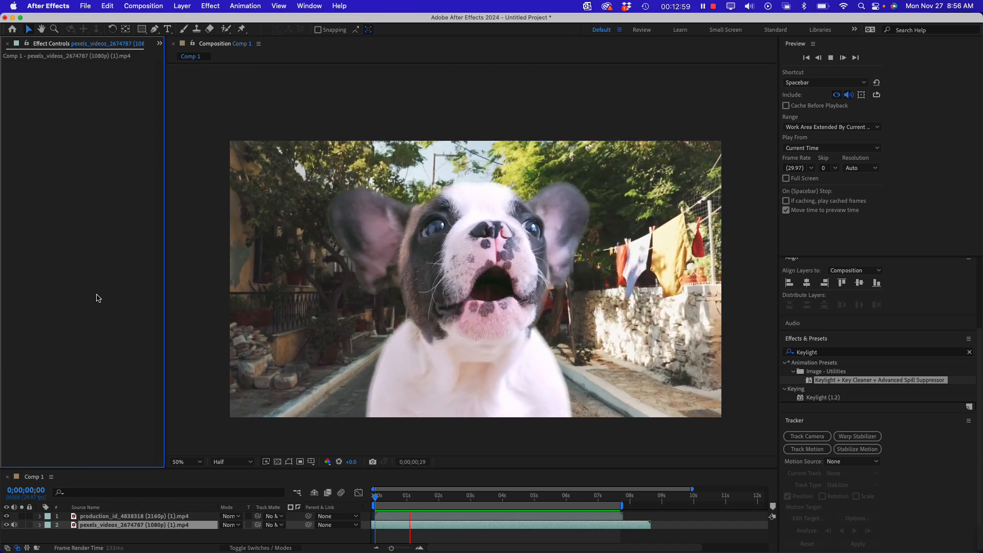
{"action": "key", "text": "space"}
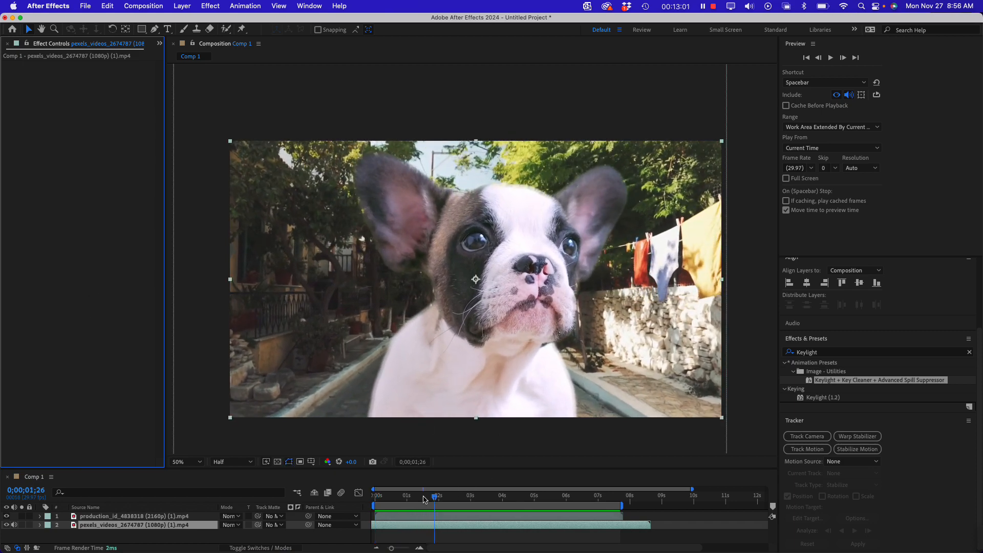
{"action": "left_click", "coordinate": [397, 497]}
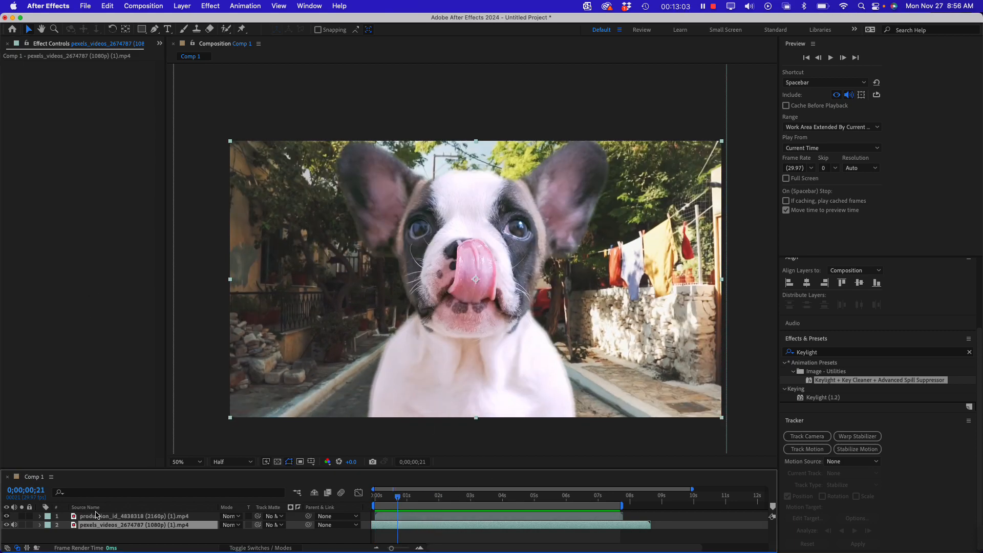
- Disable and re-enable Key Cleaner on the puppy layer to compare its effect, and widen the effect settings area
{"action": "left_click", "coordinate": [96, 515]}
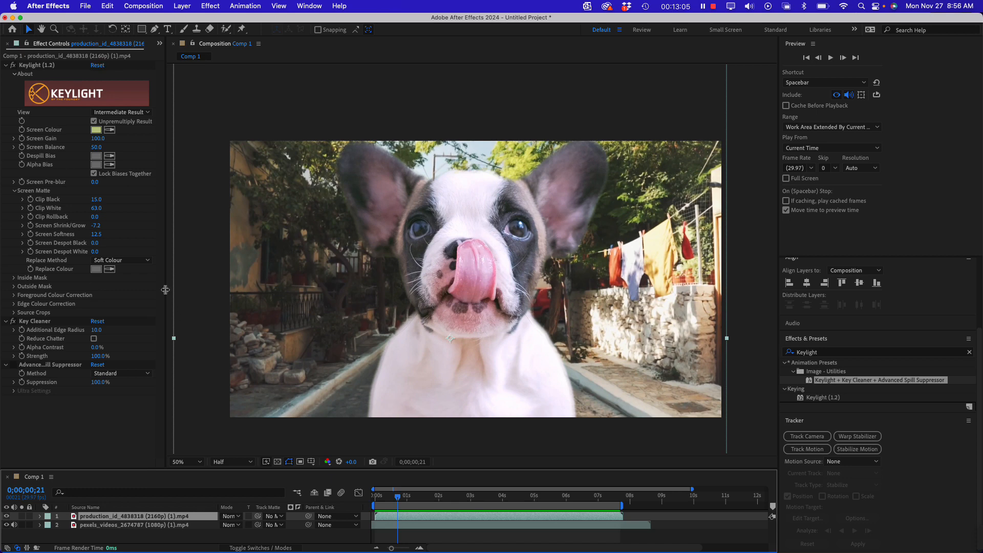
{"action": "left_click", "coordinate": [13, 322]}
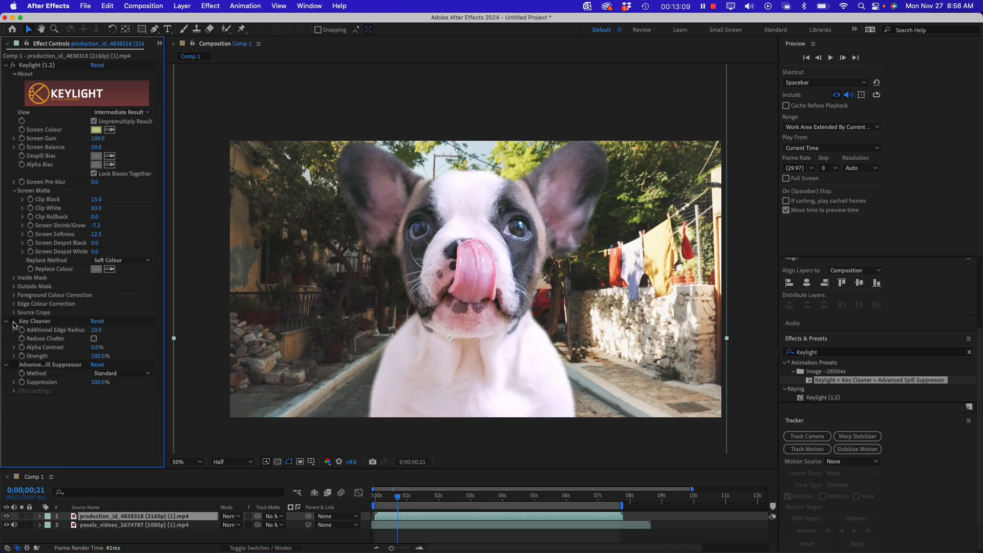
{"action": "left_click", "coordinate": [13, 322]}
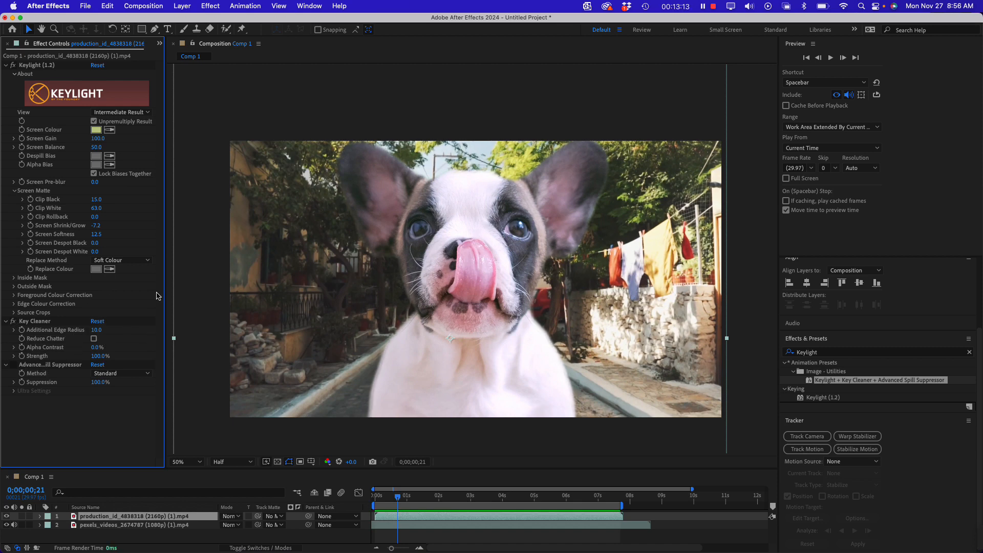
{"action": "left_click_drag", "start_coordinate": [166, 300], "coordinate": [204, 301]}
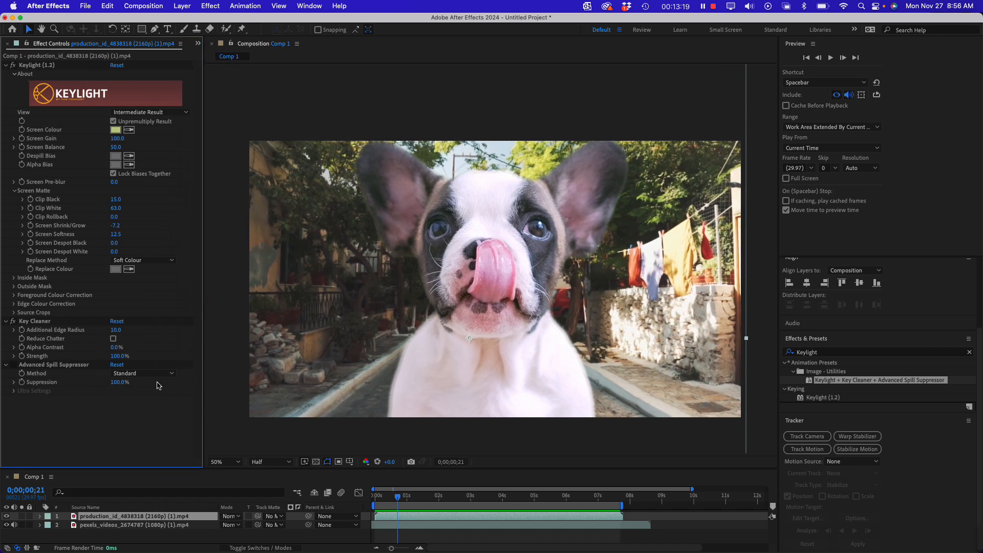
- Lower Advanced Spill Suppressor's Suppression to 1.0%, compare the puppy's edges at 100% magnification, and restore it to 100.0%
{"action": "left_click", "coordinate": [51, 365]}
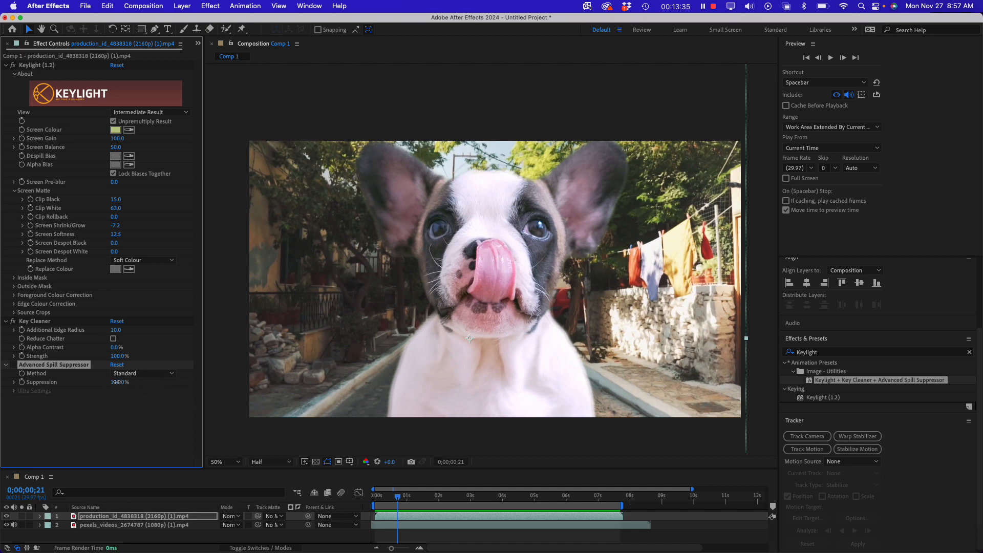
{"action": "left_click_drag", "start_coordinate": [115, 382], "coordinate": [26, 385]}
{"action": "key", "text": "period"}
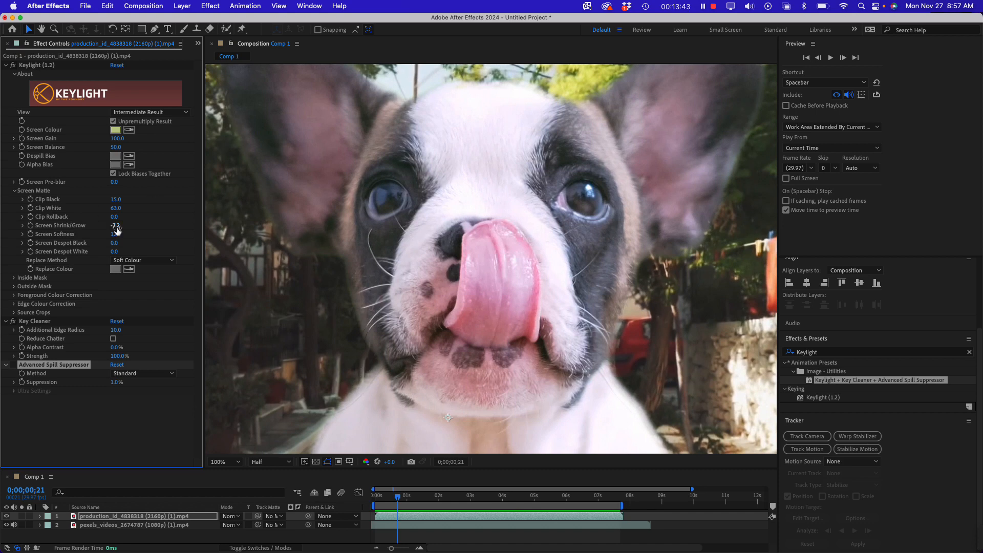
{"action": "left_click_drag", "start_coordinate": [115, 383], "coordinate": [202, 387]}
- Set Keylight's Screen Shrink/Grow to -1.9 and Advanced Spill Suppressor's Suppression to 91.0%
{"action": "left_click_drag", "start_coordinate": [116, 226], "coordinate": [143, 227]}
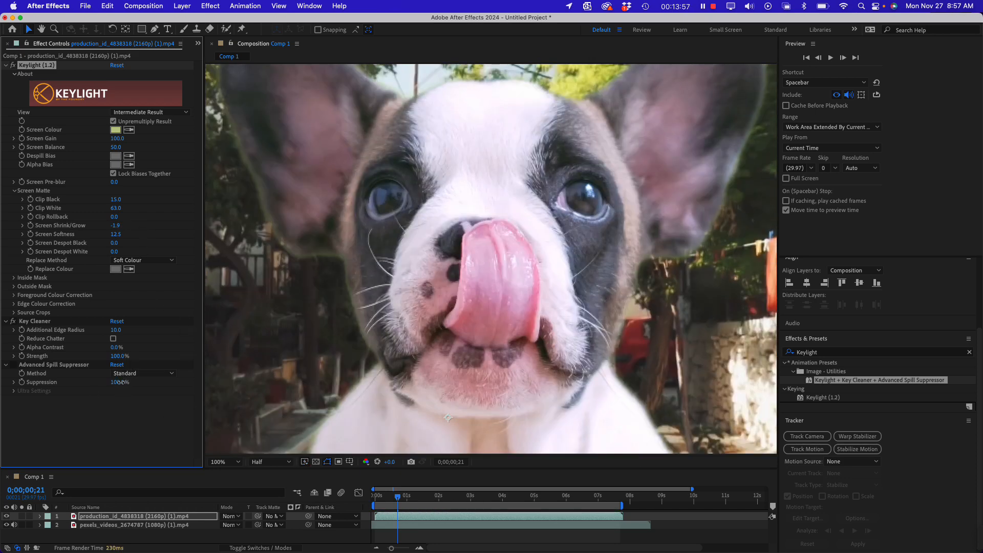
{"action": "left_click_drag", "start_coordinate": [116, 382], "coordinate": [35, 381]}
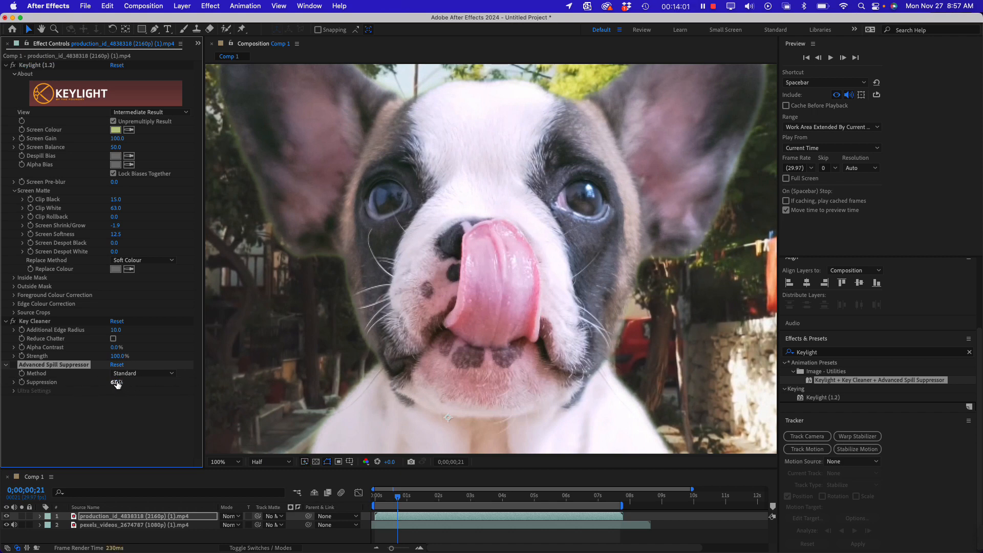
{"action": "left_click_drag", "start_coordinate": [117, 383], "coordinate": [214, 385]}
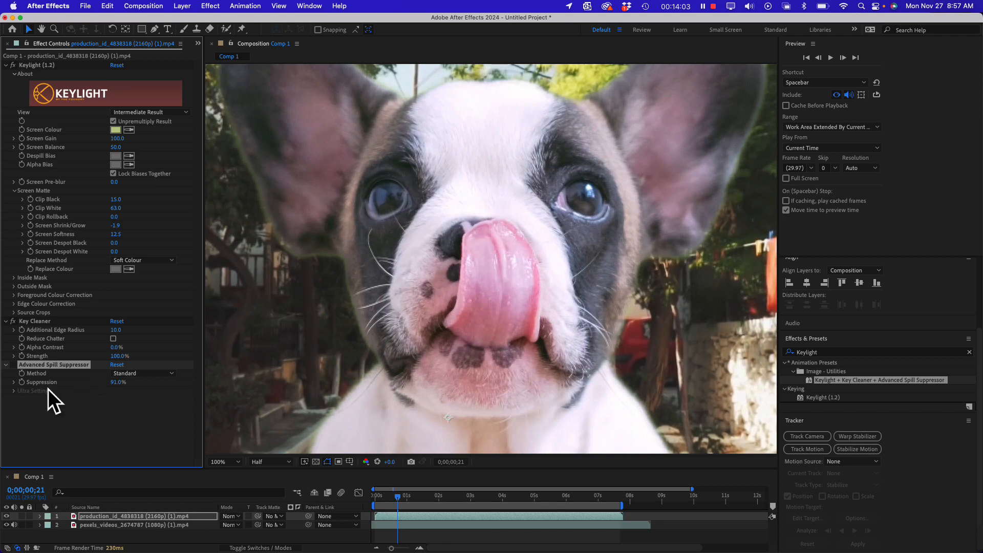
- Switch Advanced Spill Suppressor to the Ultra method and set Tolerance to 22.0, Desaturate to 27.0 and Spill Range to 43.0
{"action": "left_click", "coordinate": [133, 374]}
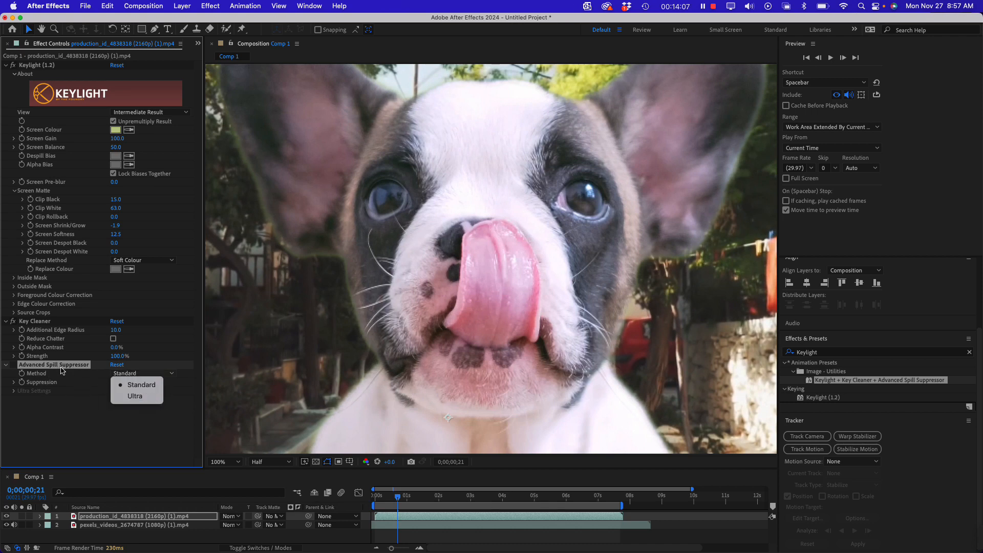
{"action": "left_click", "coordinate": [149, 396]}
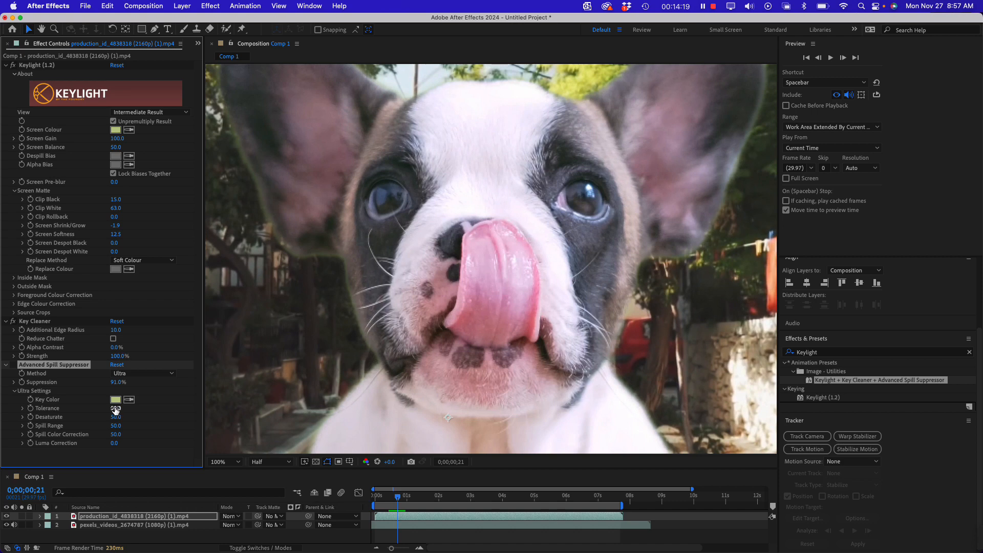
{"action": "left_click_drag", "start_coordinate": [116, 409], "coordinate": [70, 415]}
{"action": "left_click_drag", "start_coordinate": [114, 417], "coordinate": [88, 428]}
{"action": "mouse_move", "coordinate": [118, 424]}
{"action": "left_mouse_down"}
{"action": "mouse_move", "coordinate": [93, 424]}
{"action": "mouse_move", "coordinate": [128, 427]}
{"action": "left_mouse_up"}
{"action": "key", "text": "comma"}
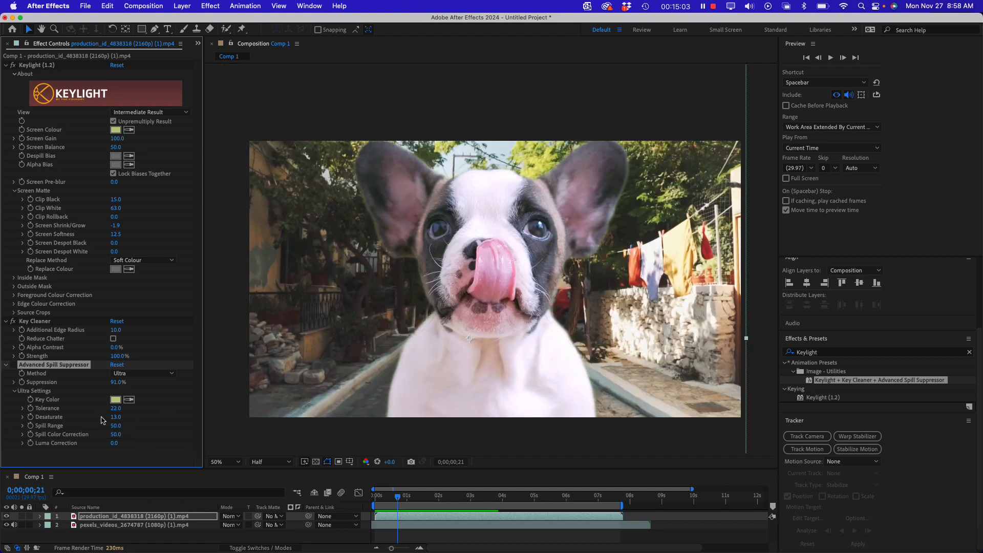
{"action": "left_click_drag", "start_coordinate": [117, 426], "coordinate": [121, 416]}
{"action": "left_click", "coordinate": [116, 417]}
{"action": "mouse_move", "coordinate": [393, 496]}
{"action": "left_mouse_down"}
{"action": "mouse_move", "coordinate": [375, 495]}
{"action": "mouse_move", "coordinate": [397, 496]}
{"action": "left_mouse_up"}
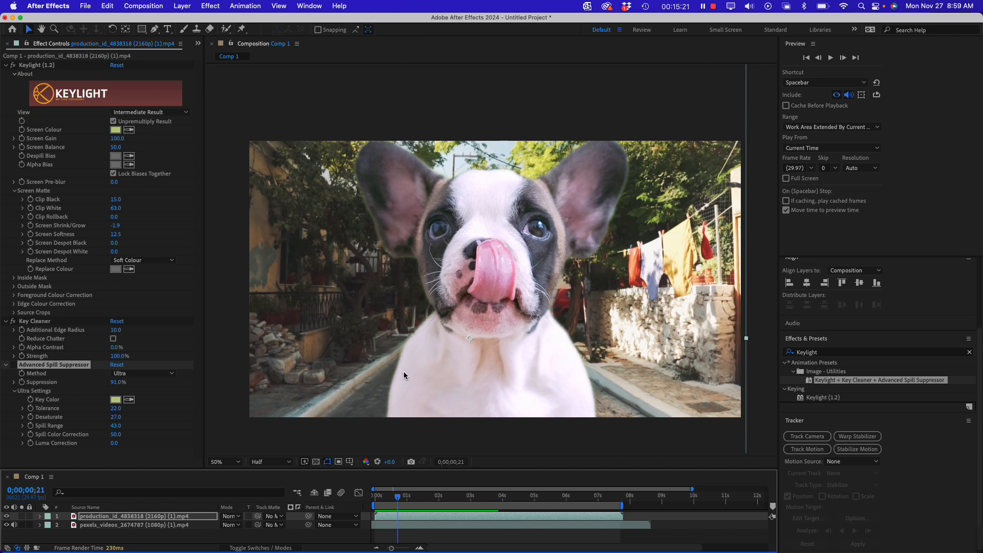
- Move the playhead to 0;00;02;18 and collapse the Keylight, Key Cleaner and Advanced Spill Suppressor settings
{"action": "left_click", "coordinate": [41, 323]}
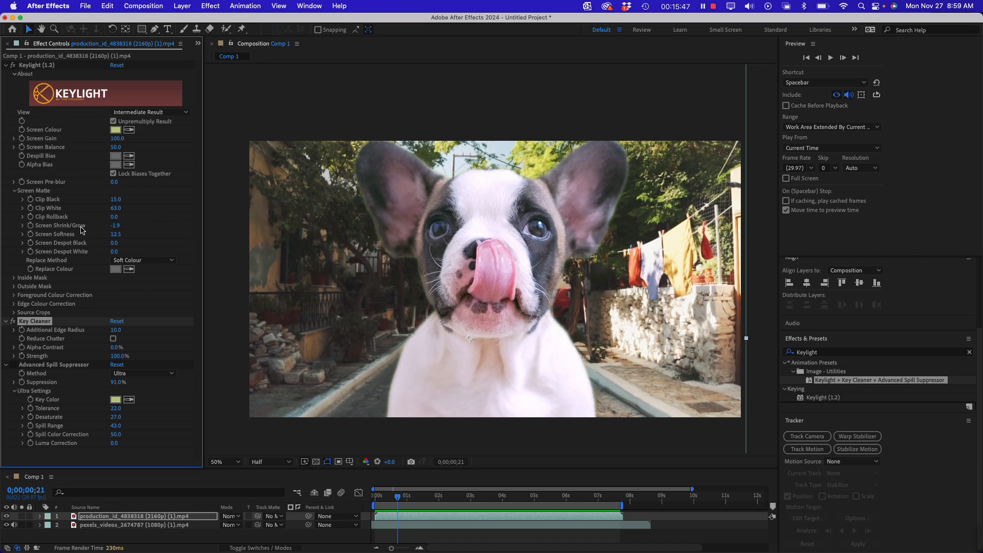
{"action": "left_click", "coordinate": [6, 323]}
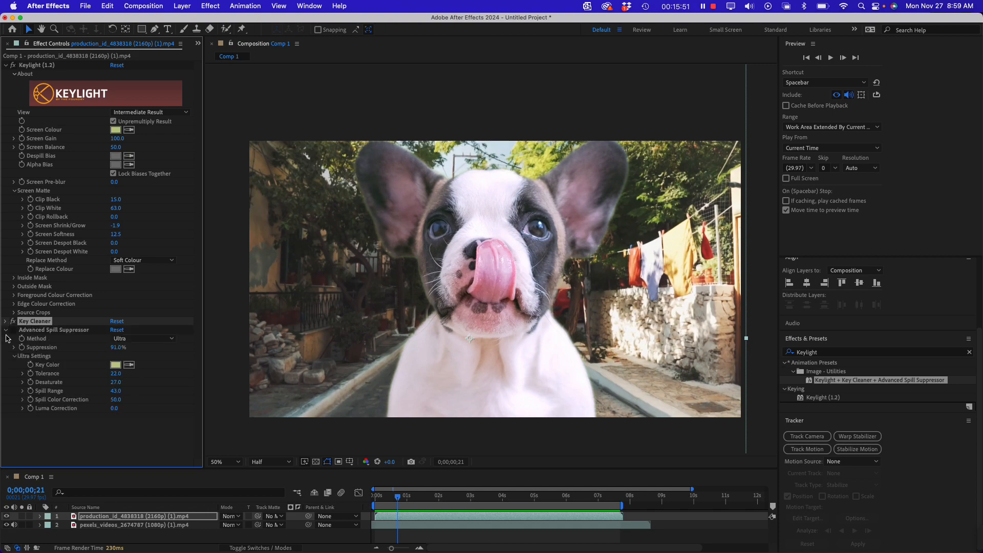
{"action": "mouse_move", "coordinate": [449, 497]}
{"action": "left_mouse_down"}
{"action": "mouse_move", "coordinate": [376, 504]}
{"action": "mouse_move", "coordinate": [458, 506]}
{"action": "left_mouse_up"}
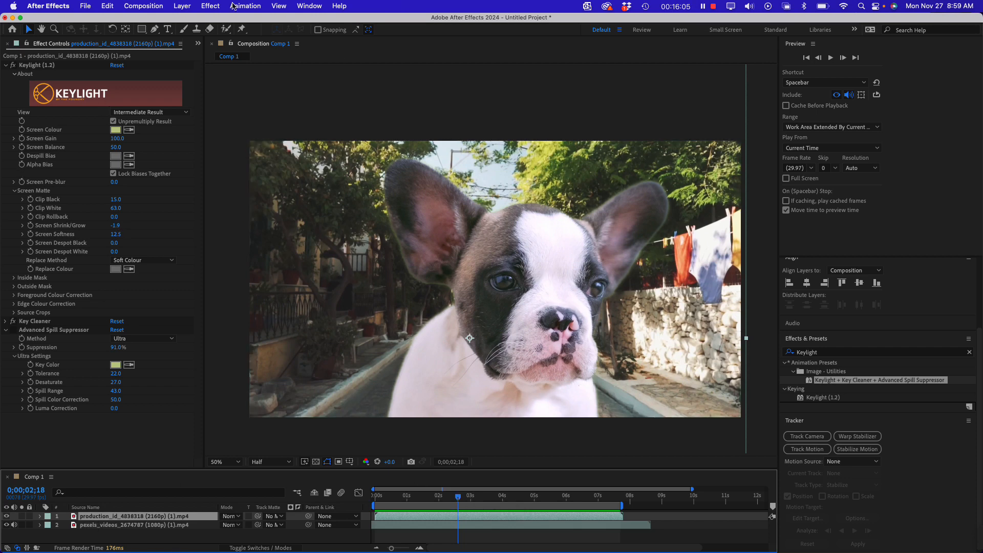
{"action": "left_click", "coordinate": [182, 6]}
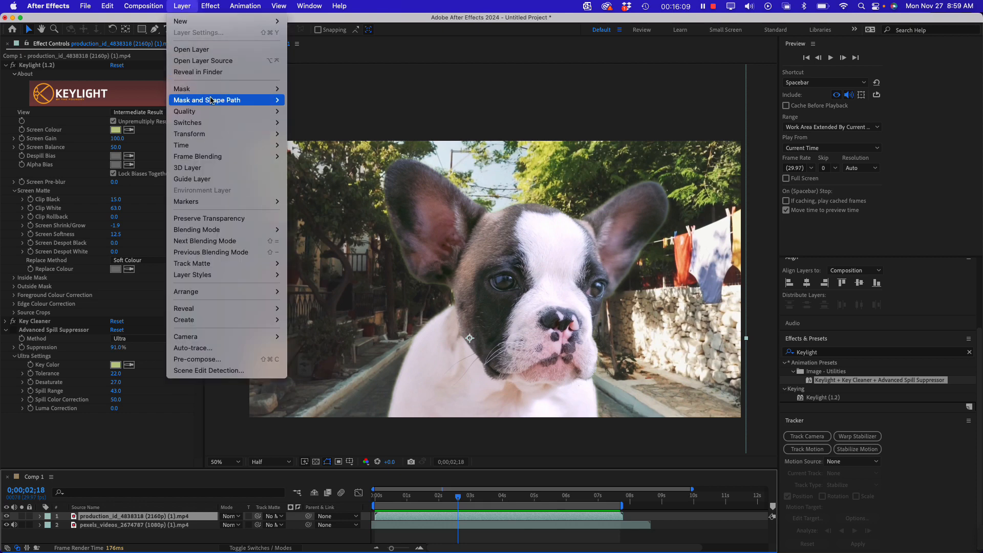
{"action": "mouse_move", "coordinate": [204, 232]}
{"action": "mouse_move", "coordinate": [203, 4]}
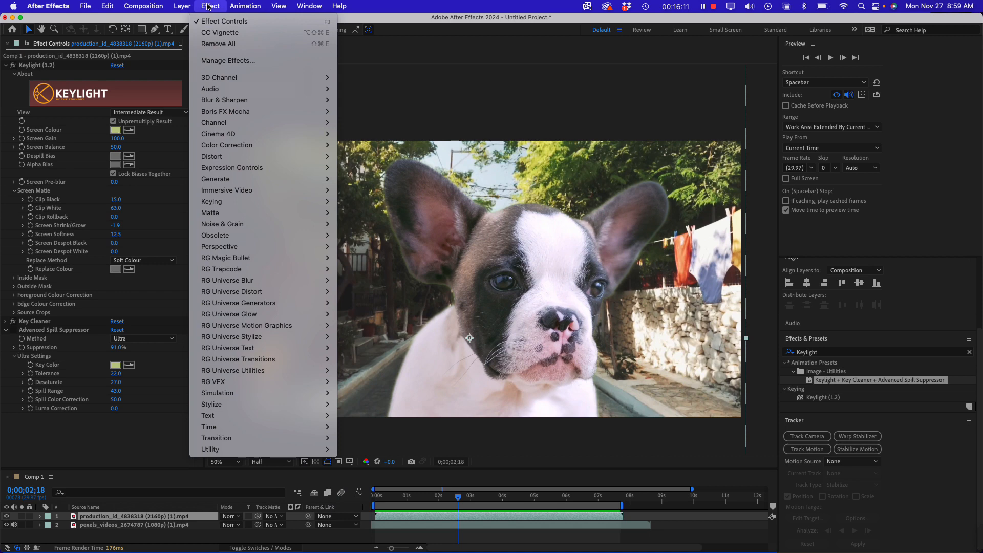
{"action": "mouse_move", "coordinate": [218, 147]}
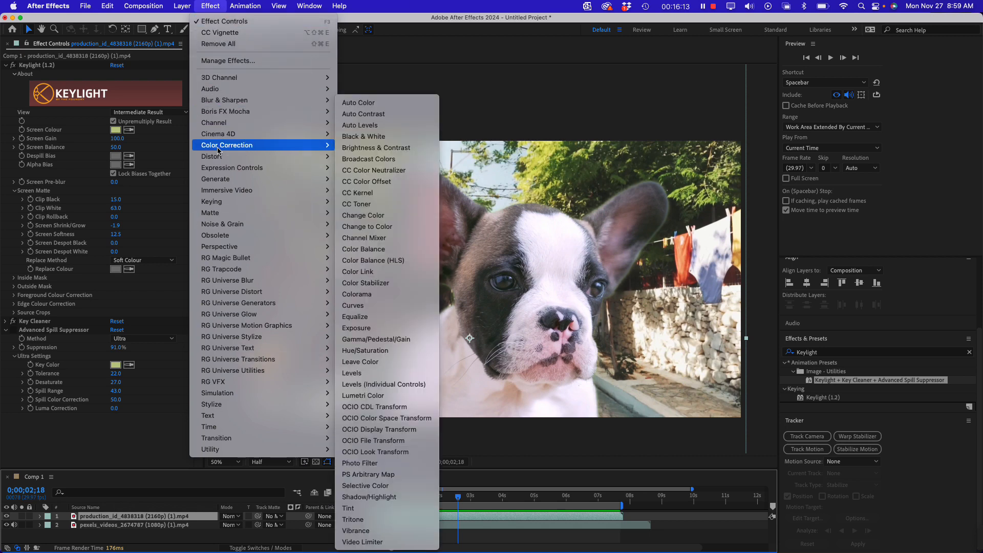
{"action": "left_click", "coordinate": [7, 69]}
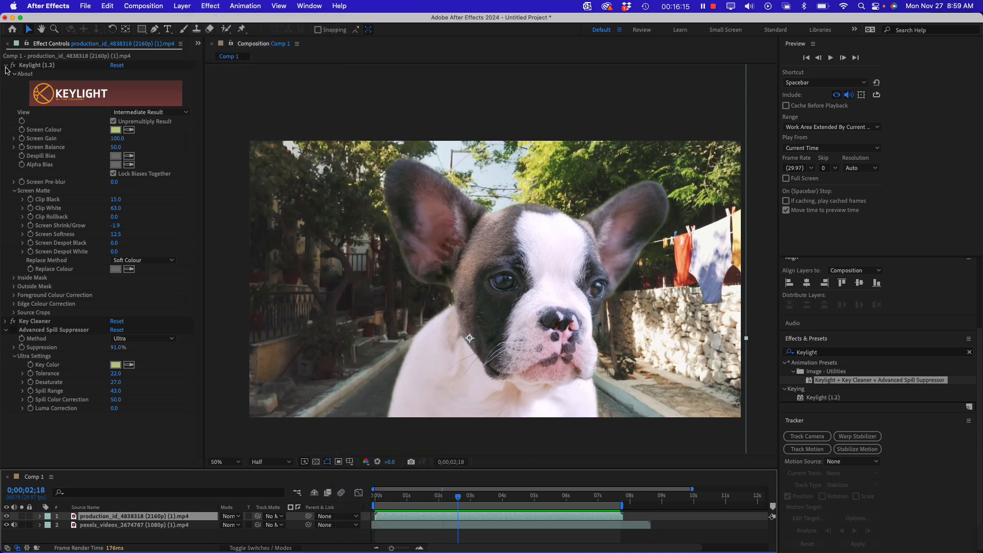
{"action": "left_click", "coordinate": [6, 66]}
{"action": "left_click", "coordinate": [6, 82]}
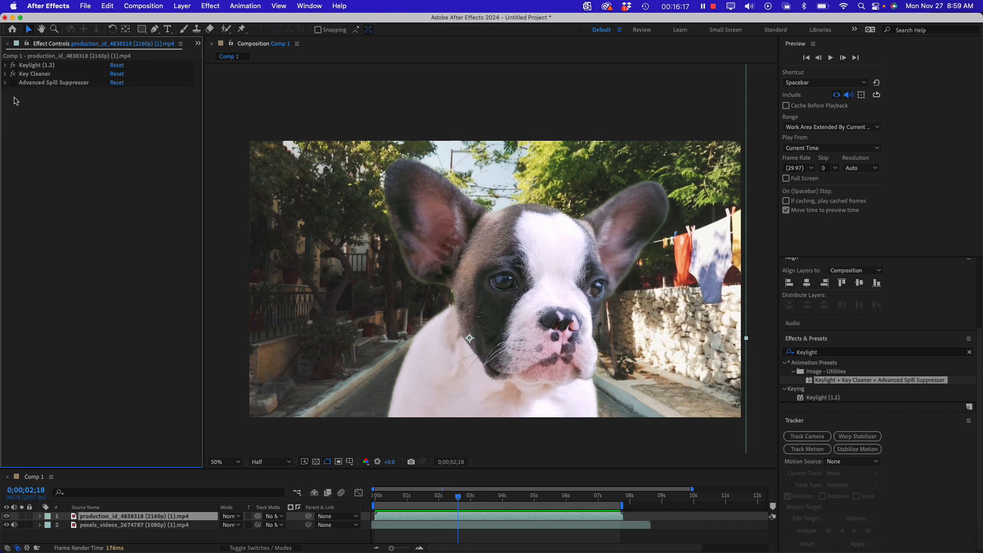
- Apply the Curves color correction effect to the puppy layer and pull the RGB curve's midtones slightly below the diagonal
{"action": "left_click", "coordinate": [209, 5]}
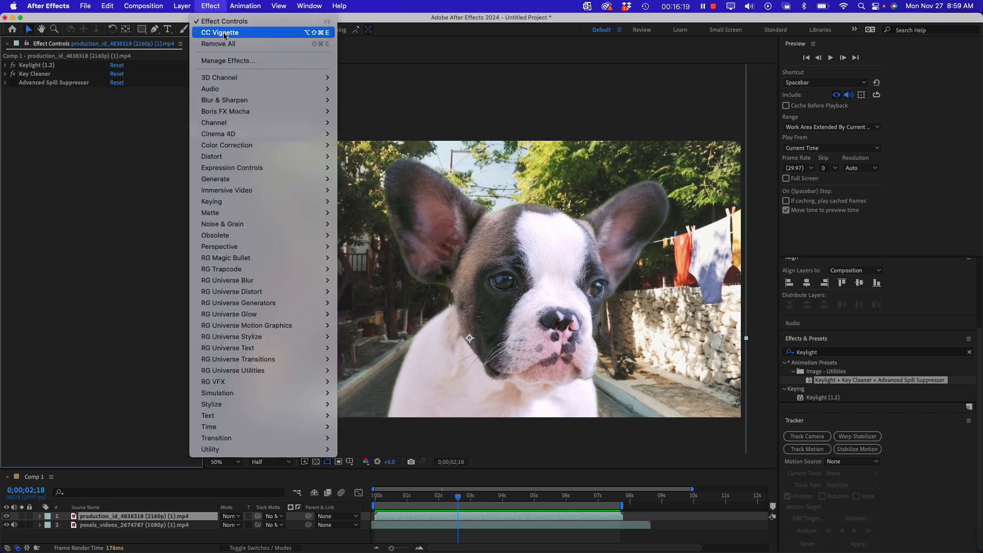
{"action": "mouse_move", "coordinate": [257, 102]}
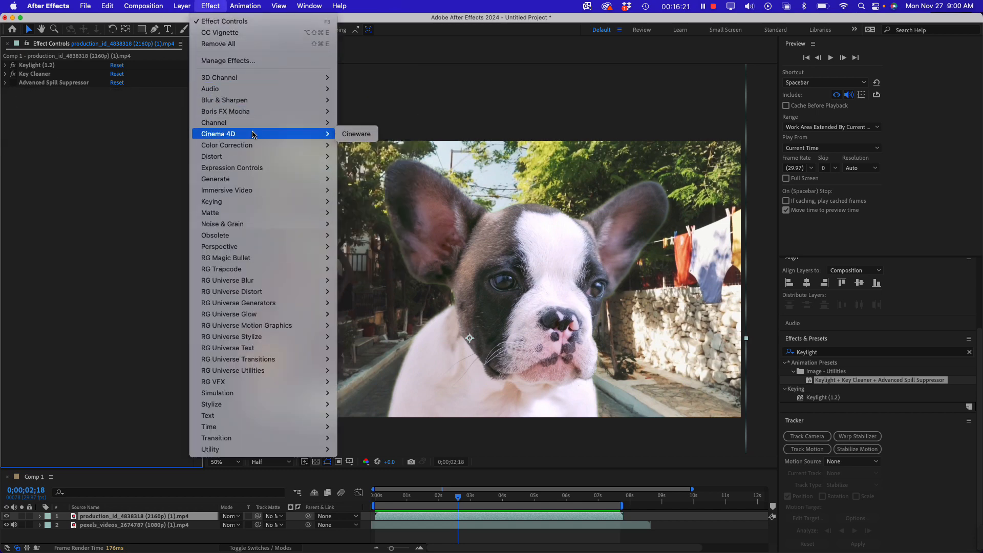
{"action": "mouse_move", "coordinate": [281, 146]}
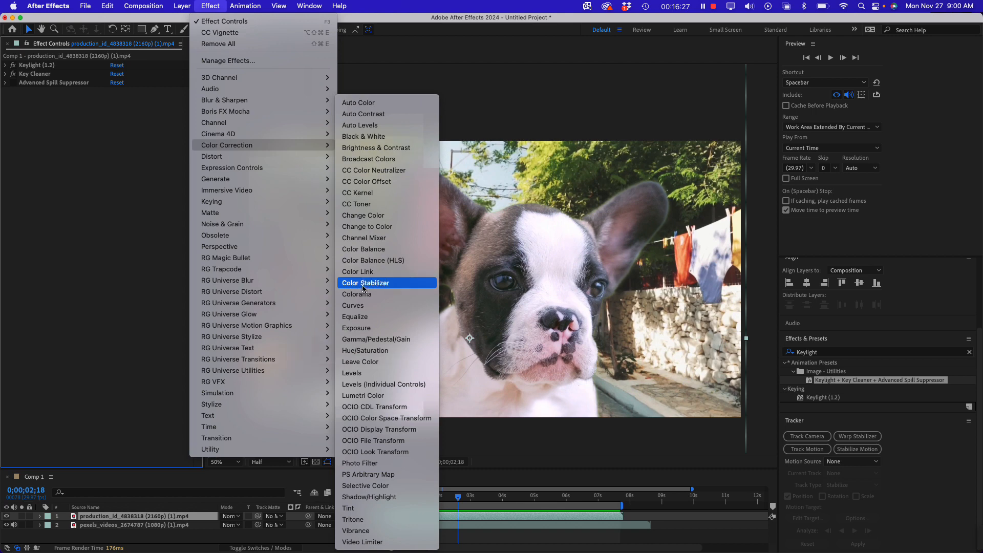
{"action": "left_click", "coordinate": [366, 306]}
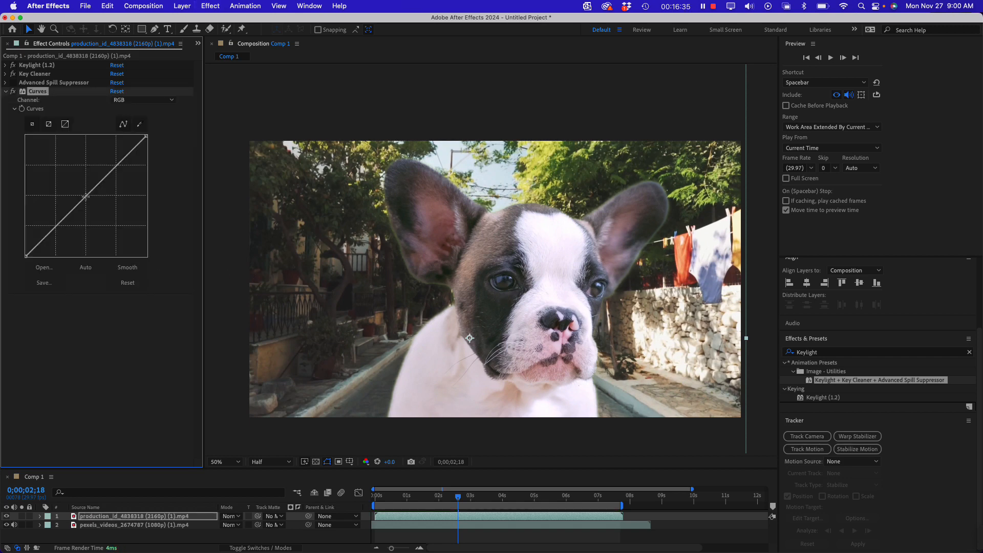
{"action": "left_click_drag", "start_coordinate": [85, 195], "coordinate": [62, 224]}
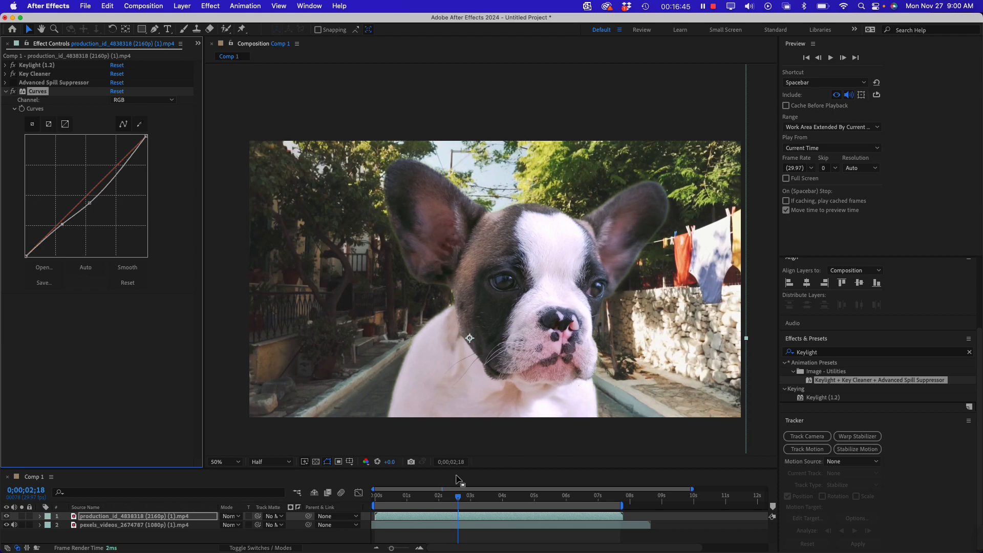
- At 0;00;01;22, refine the puppy's RGB curve by lifting the shadow point slightly above the diagonal and adjusting the midtone point below it
{"action": "mouse_move", "coordinate": [439, 495]}
{"action": "left_mouse_down"}
{"action": "mouse_move", "coordinate": [405, 495]}
{"action": "mouse_move", "coordinate": [430, 495]}
{"action": "left_mouse_up"}
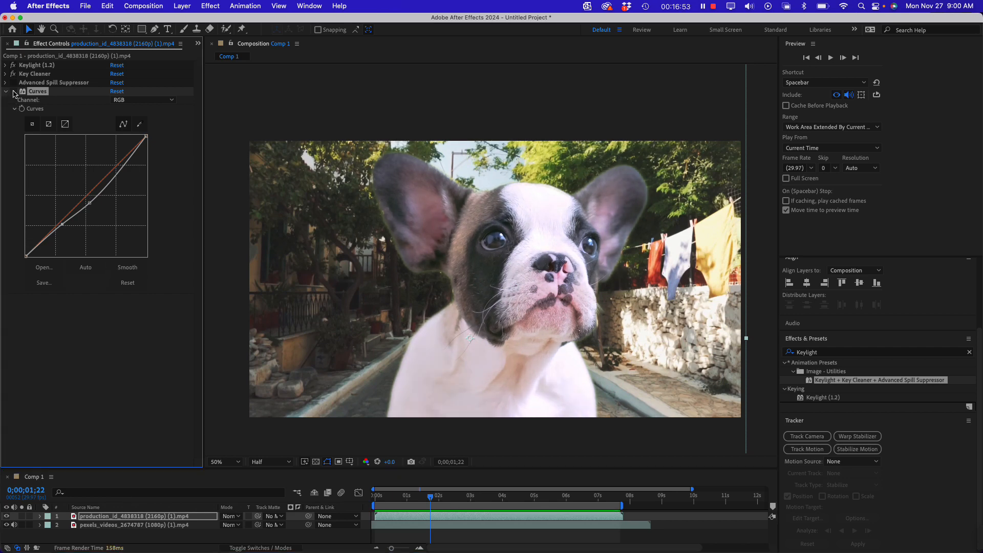
{"action": "left_click", "coordinate": [13, 91]}
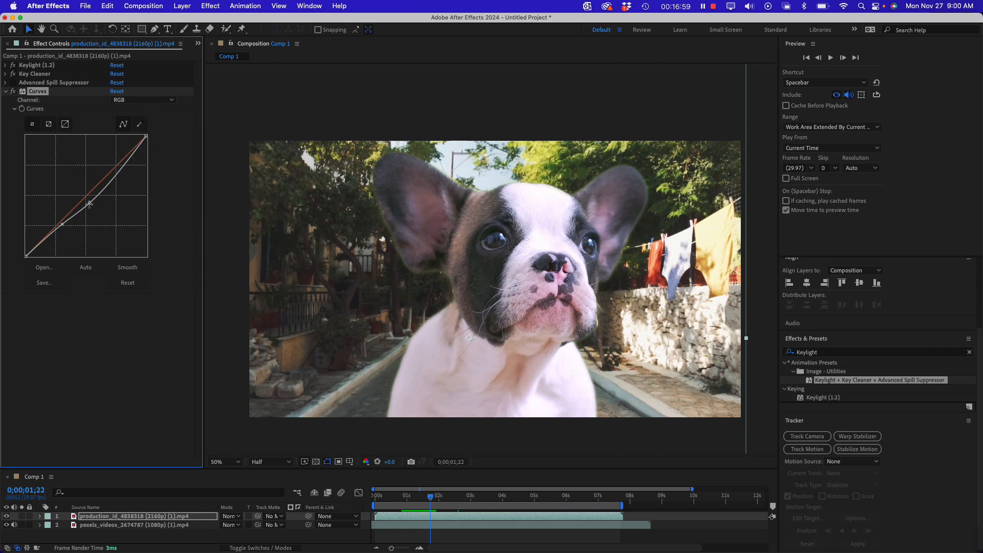
{"action": "left_click_drag", "start_coordinate": [89, 204], "coordinate": [59, 222]}
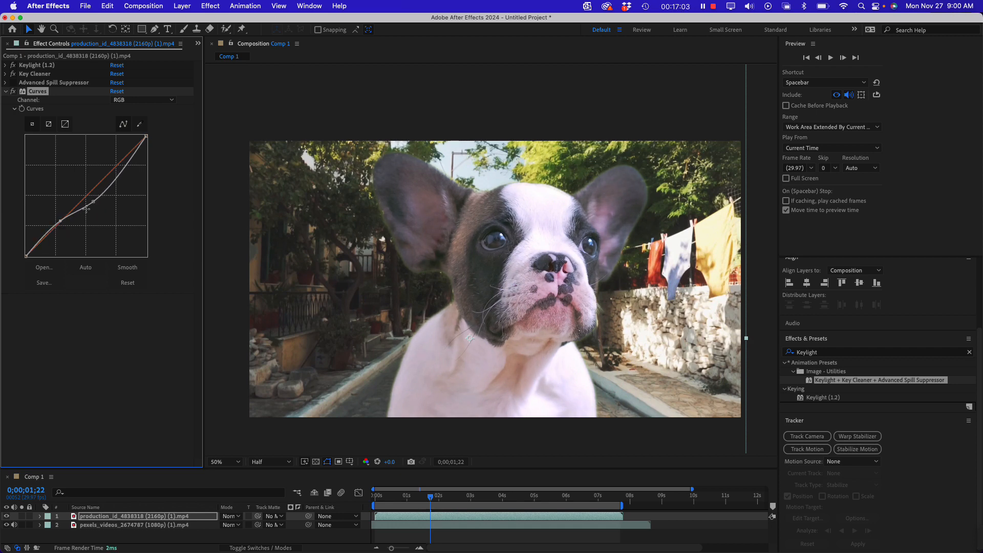
{"action": "left_click_drag", "start_coordinate": [93, 202], "coordinate": [92, 199]}
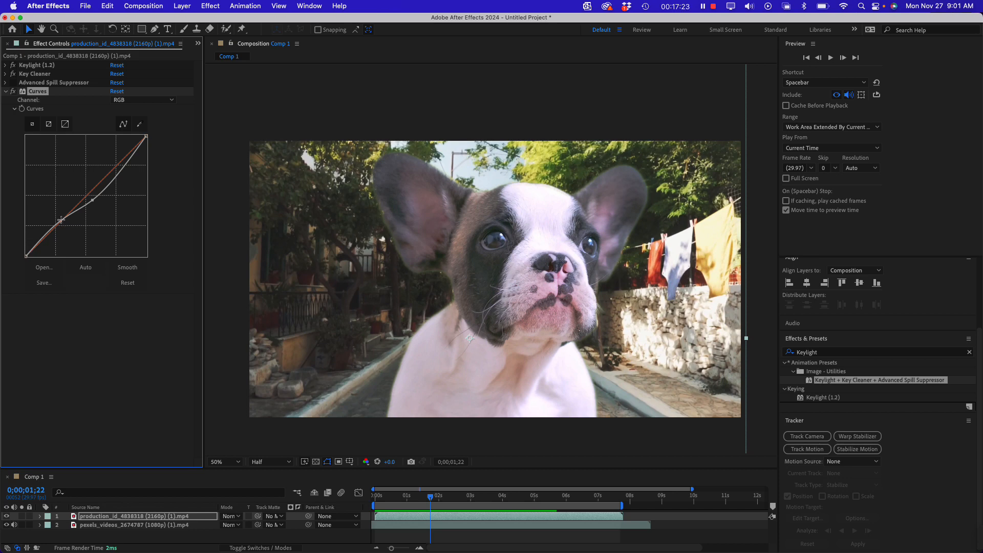
{"action": "left_click_drag", "start_coordinate": [61, 220], "coordinate": [59, 218]}
- Compare the puppy with Curves disabled and enabled at 0;00;01;22 and again at 0;00;03;29
{"action": "left_click", "coordinate": [13, 91]}
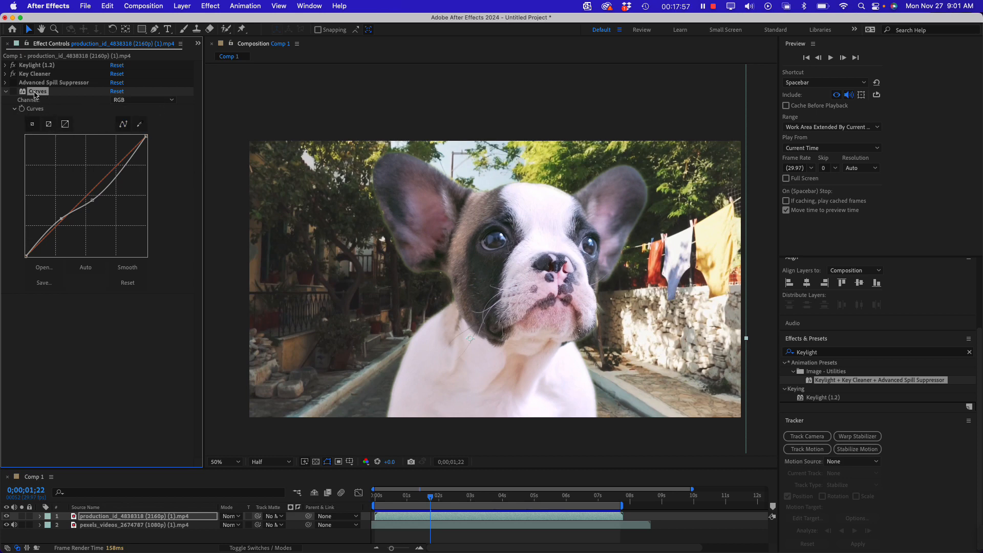
{"action": "left_click", "coordinate": [13, 91]}
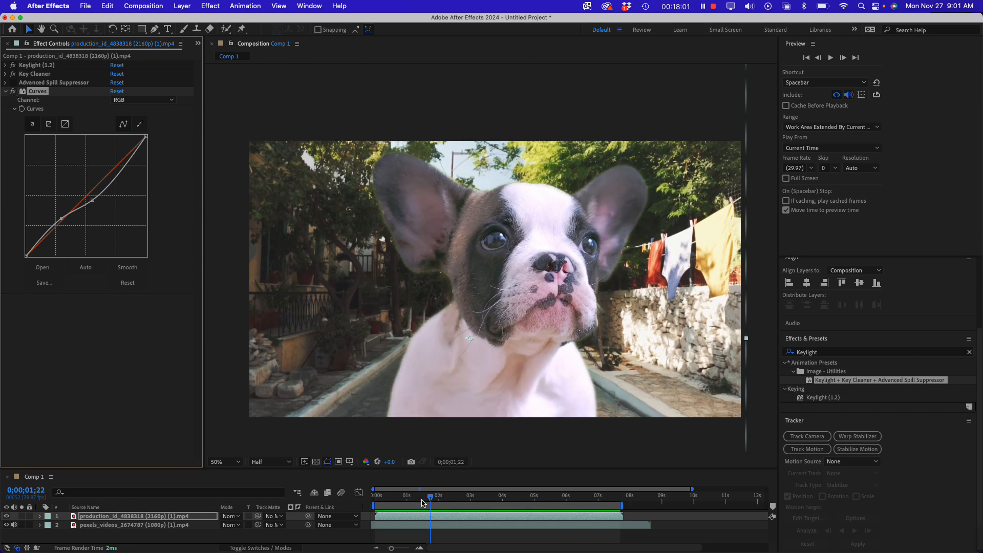
{"action": "left_click_drag", "start_coordinate": [425, 499], "coordinate": [502, 494]}
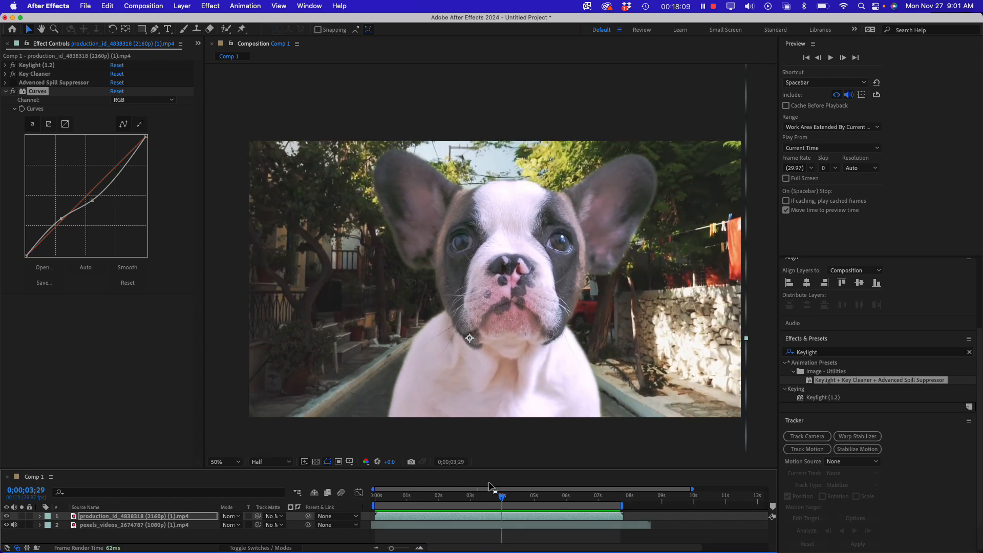
{"action": "left_click", "coordinate": [13, 91]}
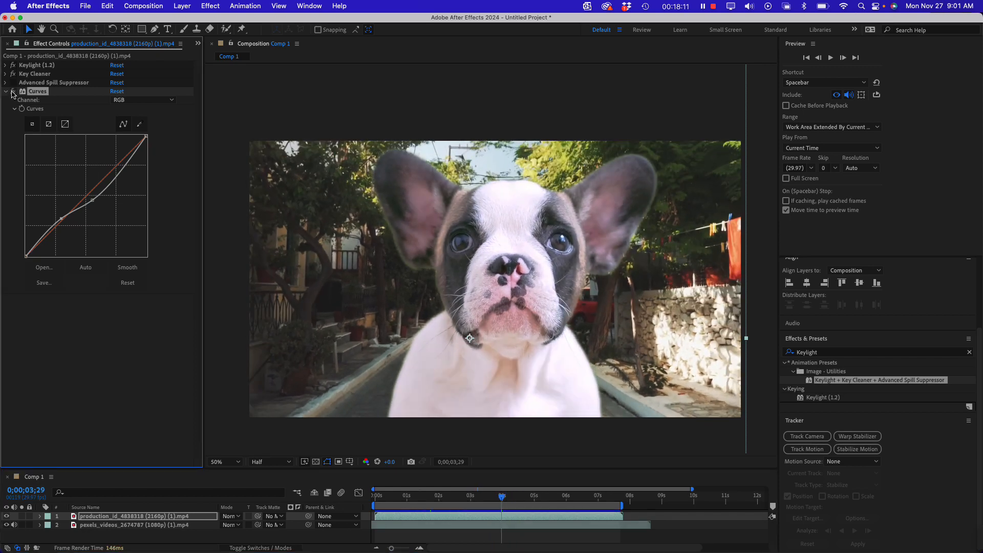
{"action": "left_click", "coordinate": [13, 91]}
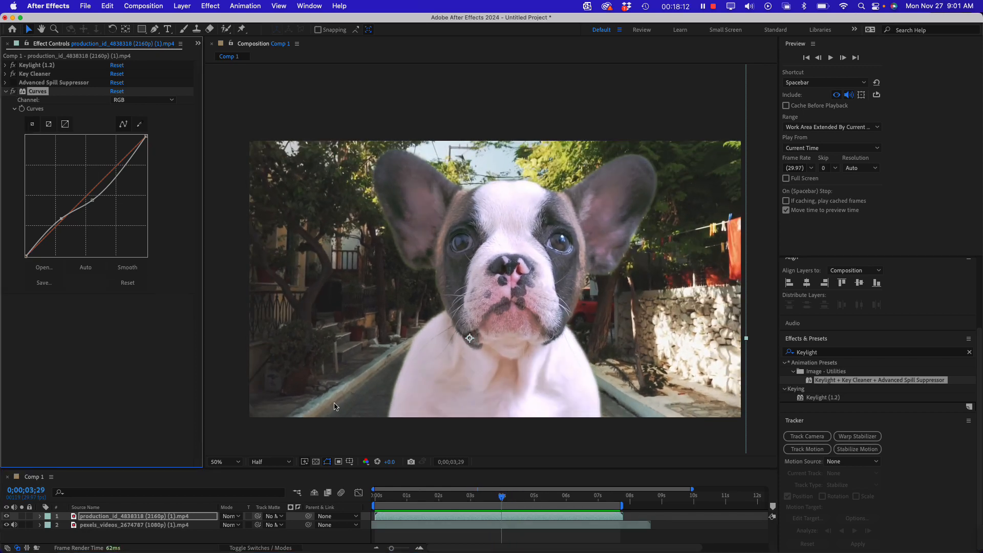
- Enlarge the timeline area and add an adjustment layer above the puppy layer
{"action": "left_click", "coordinate": [122, 348]}
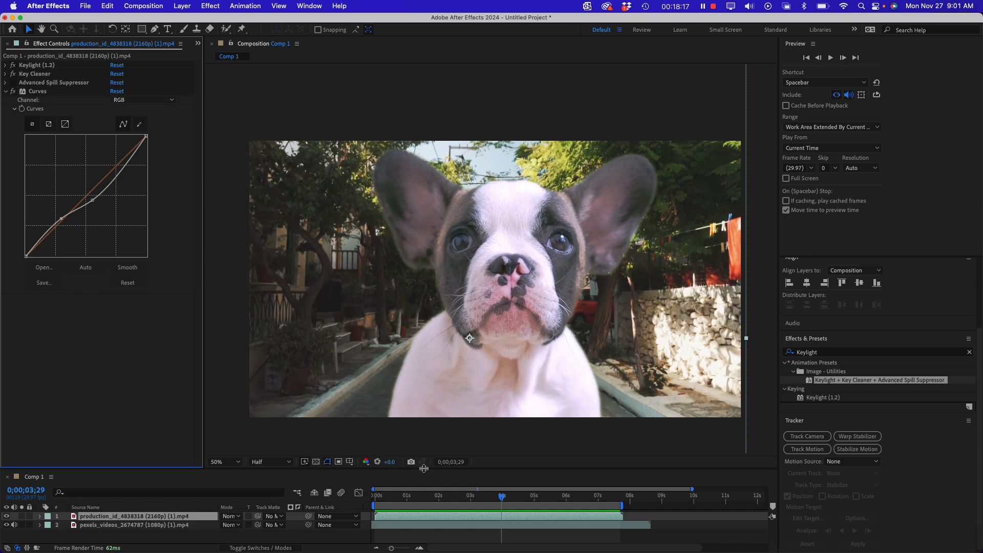
{"action": "left_click_drag", "start_coordinate": [423, 469], "coordinate": [424, 410]}
{"action": "left_click", "coordinate": [115, 497]}
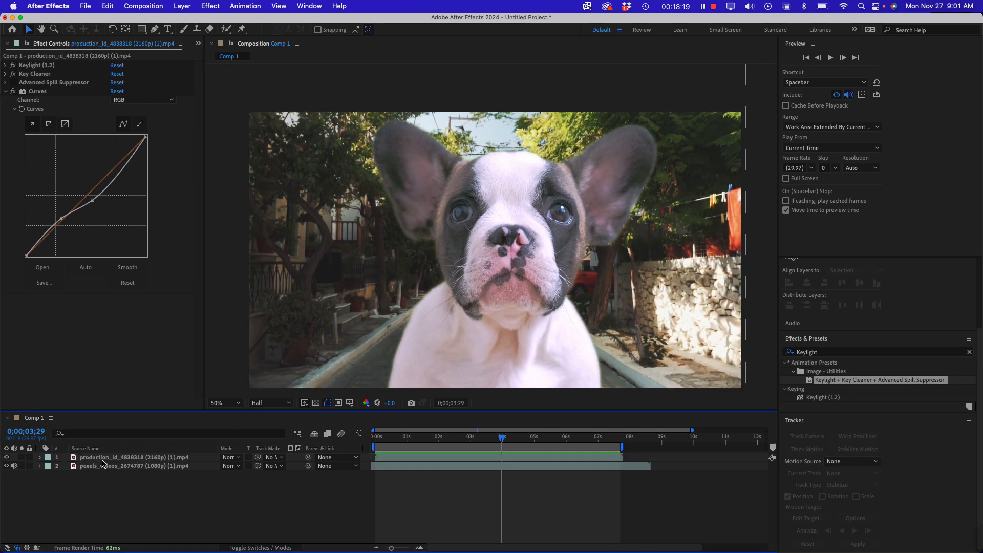
{"action": "left_click", "coordinate": [103, 459]}
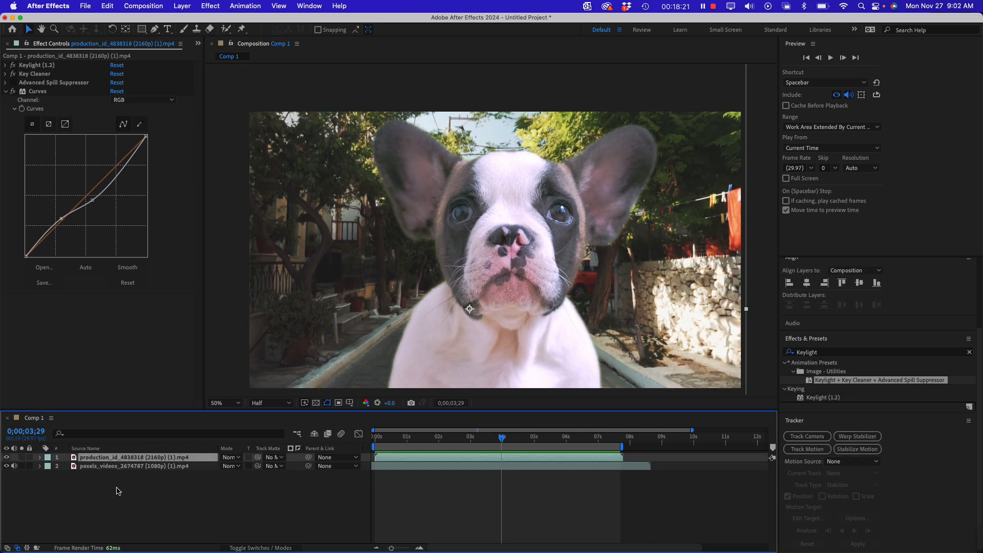
{"action": "right_click", "coordinate": [117, 491]}
{"action": "mouse_move", "coordinate": [228, 418]}
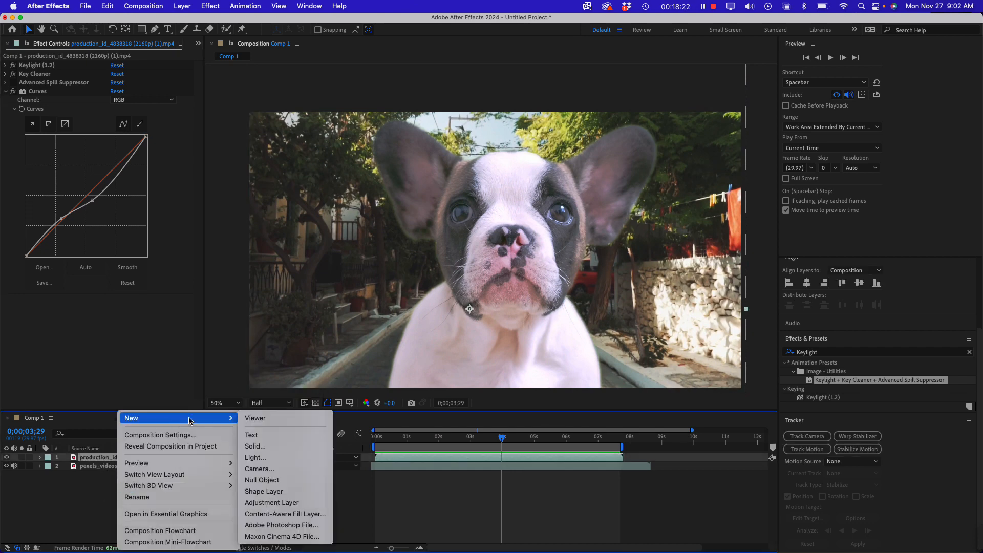
{"action": "left_click", "coordinate": [280, 503]}
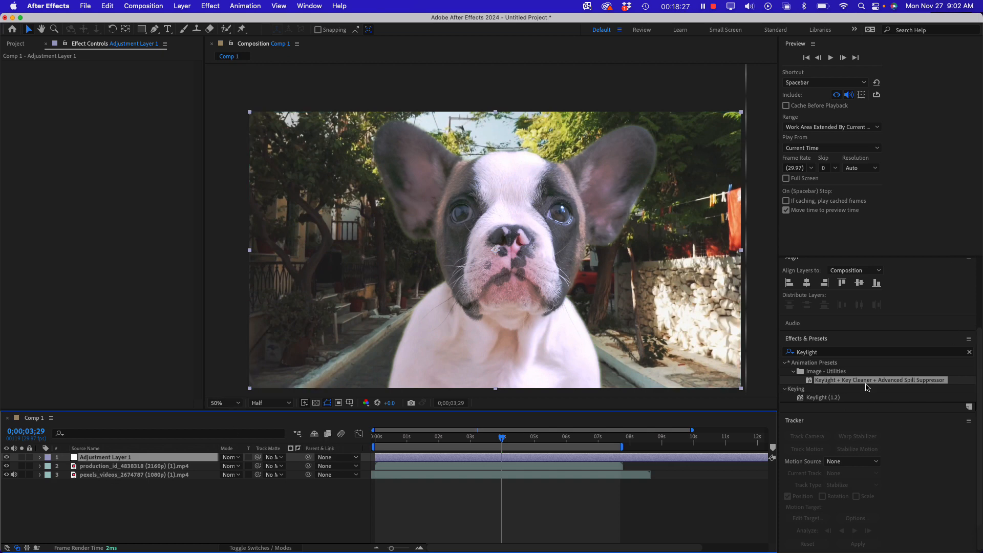
- Find the CC Vignette effect, apply it to the adjustment layer and set its Amount to 136.0
{"action": "left_click", "coordinate": [832, 354]}
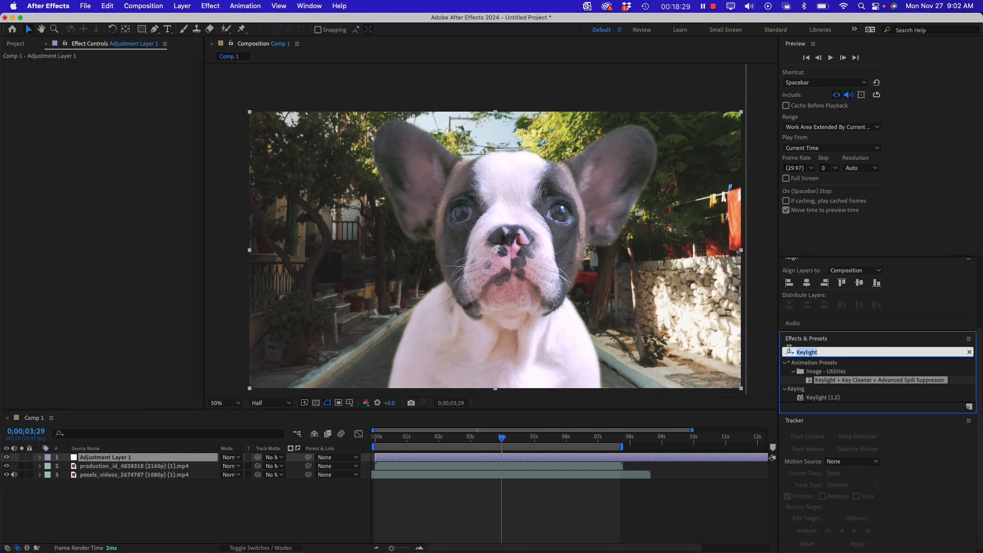
{"action": "type", "text": "Vignette"}
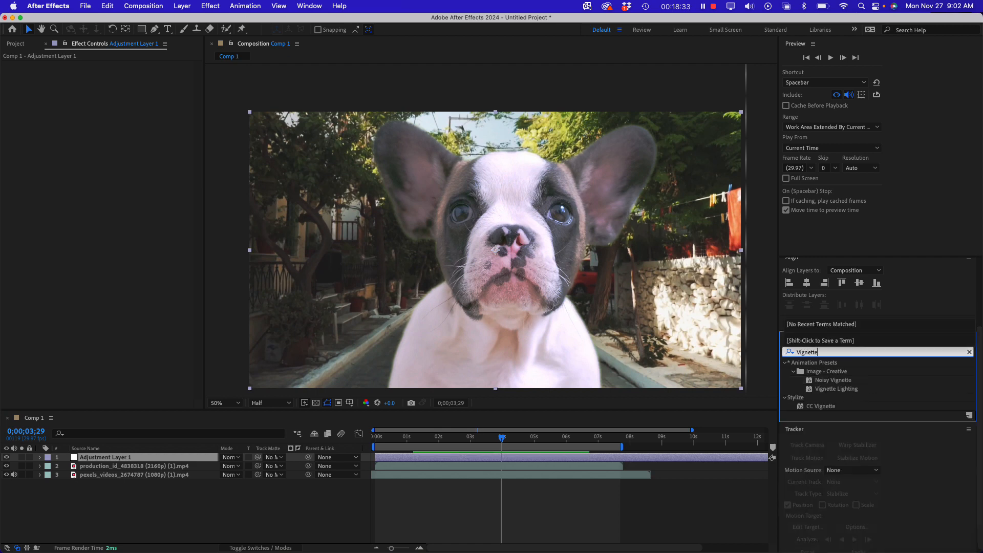
{"action": "double_click", "coordinate": [824, 407]}
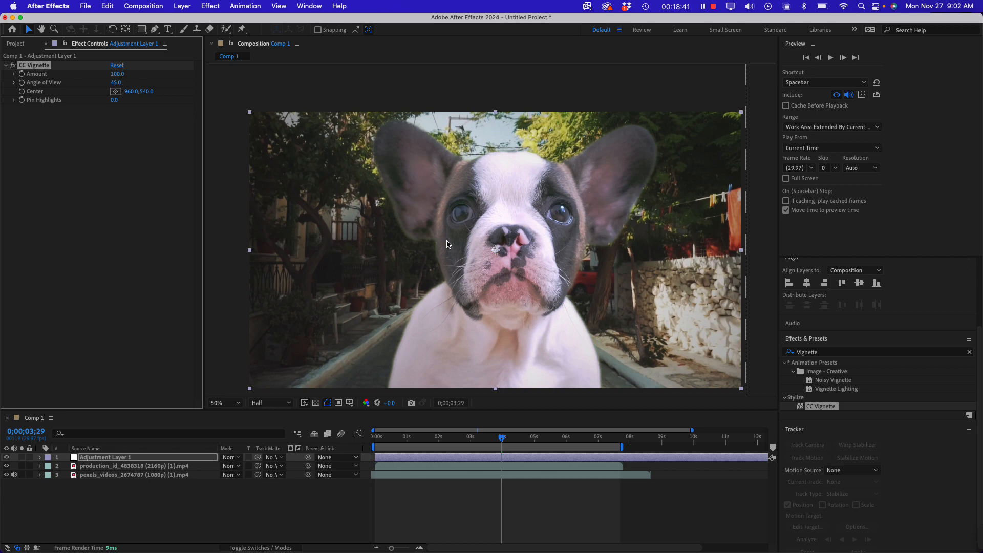
{"action": "left_click_drag", "start_coordinate": [117, 75], "coordinate": [153, 71]}
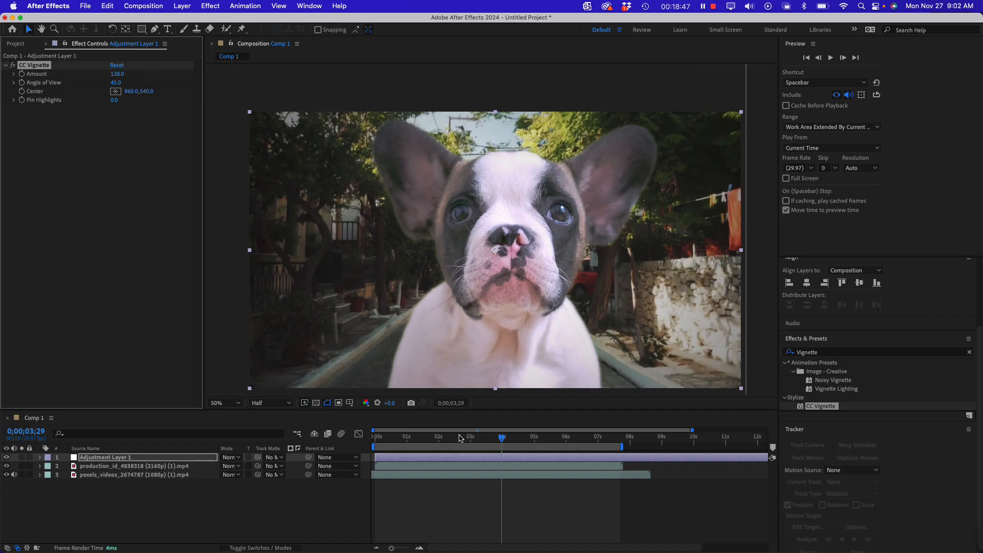
- Compare the composite with the adjustment layer's vignette hidden and shown at 0;00;04;19
{"action": "left_click_drag", "start_coordinate": [460, 440], "coordinate": [523, 442]}
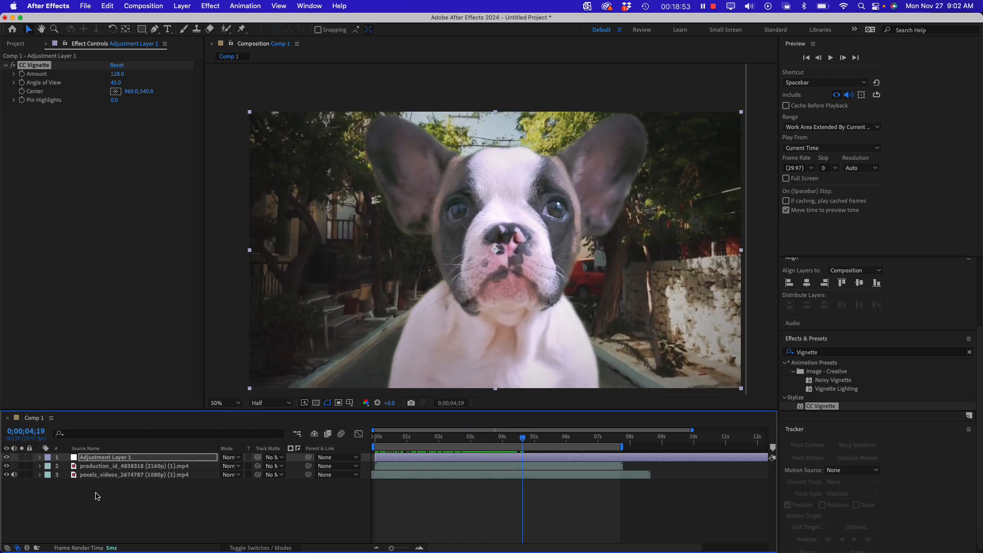
{"action": "left_click", "coordinate": [7, 459]}
{"action": "left_click", "coordinate": [7, 459]}
{"action": "left_click", "coordinate": [86, 176]}
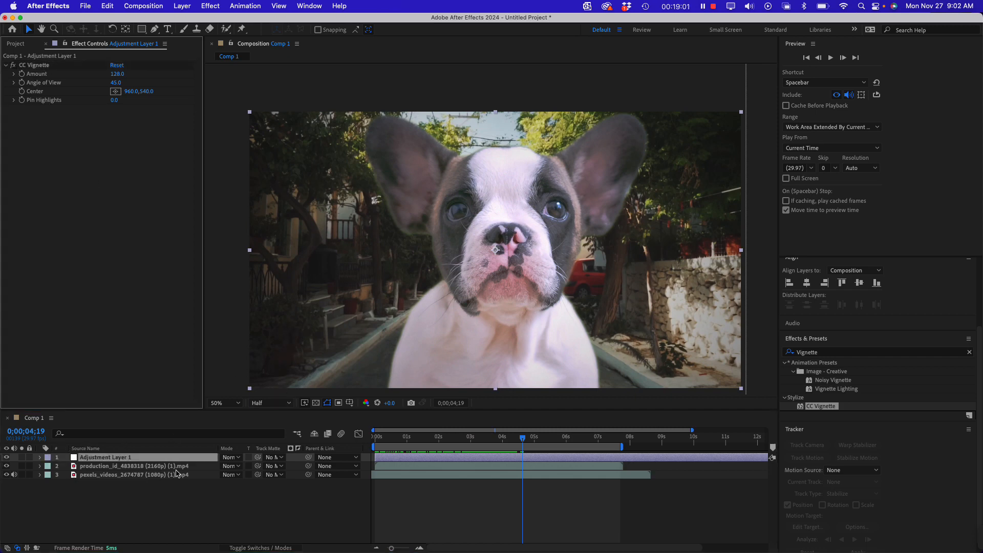
- Apply the Noise effect to the adjustment layer and set its Amount of Noise to 11.0%
{"action": "left_click", "coordinate": [110, 457]}
{"action": "left_click", "coordinate": [218, 6]}
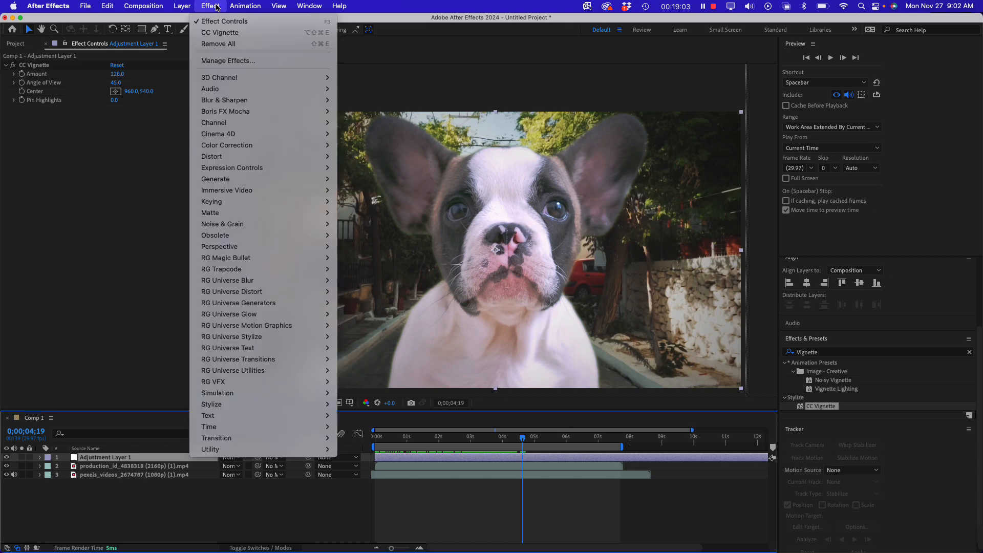
{"action": "mouse_move", "coordinate": [241, 167]}
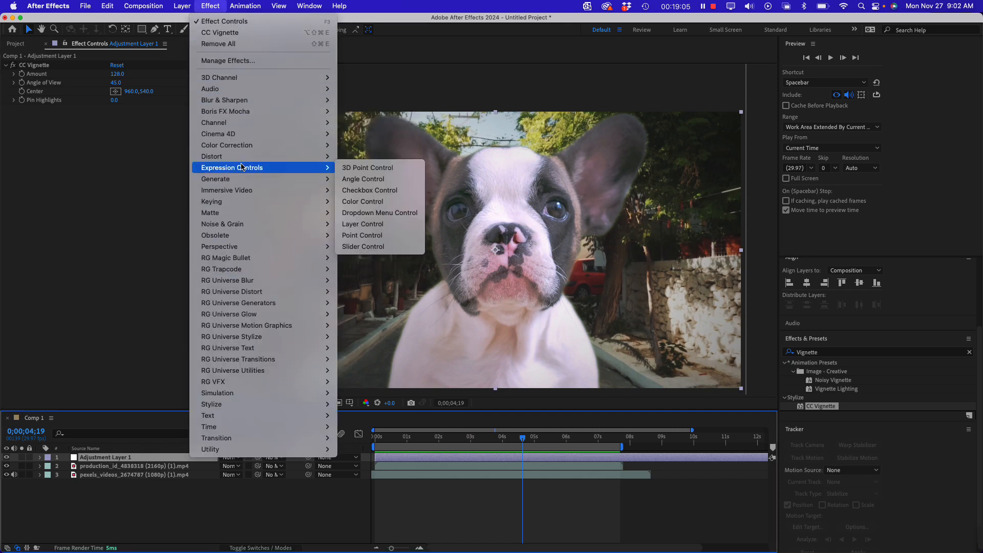
{"action": "mouse_move", "coordinate": [227, 203]}
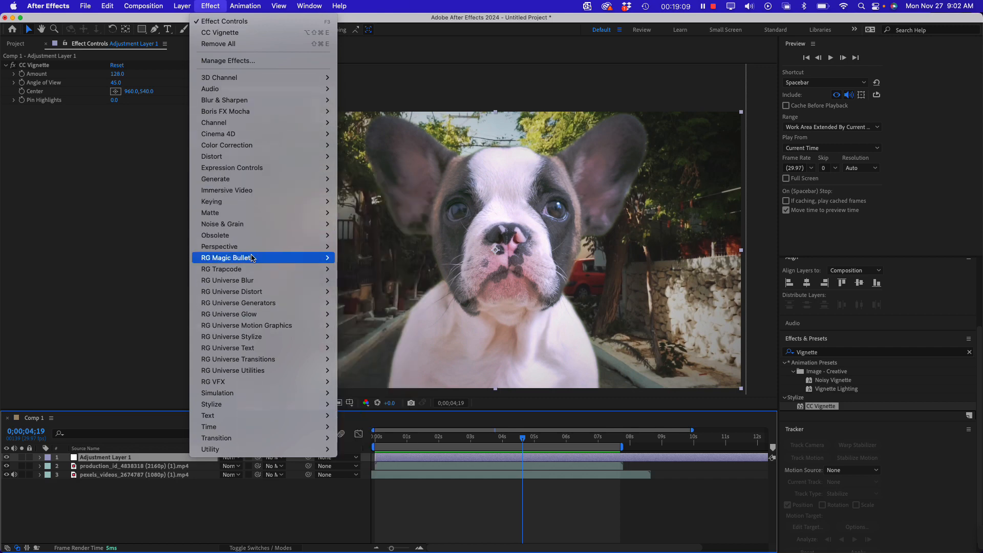
{"action": "mouse_move", "coordinate": [245, 228]}
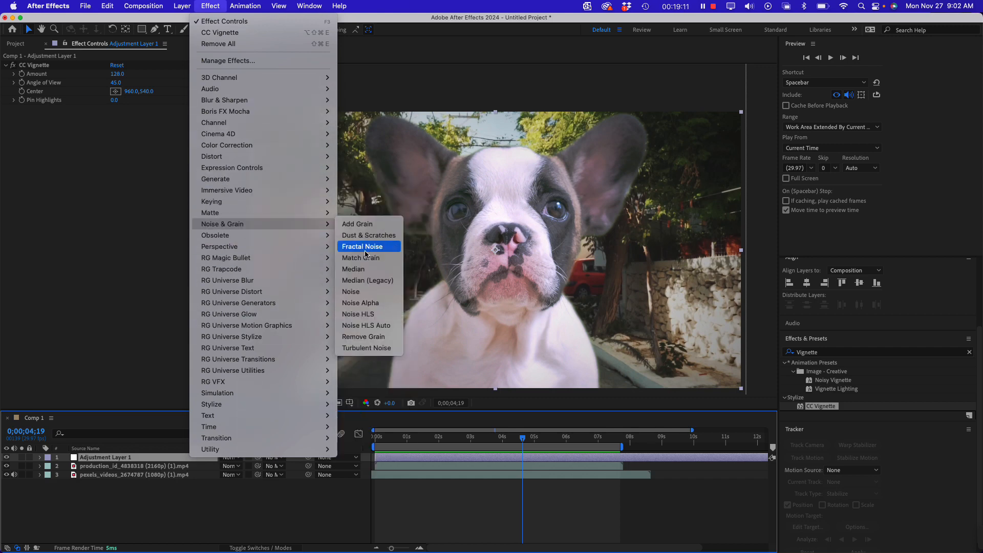
{"action": "left_click", "coordinate": [375, 294]}
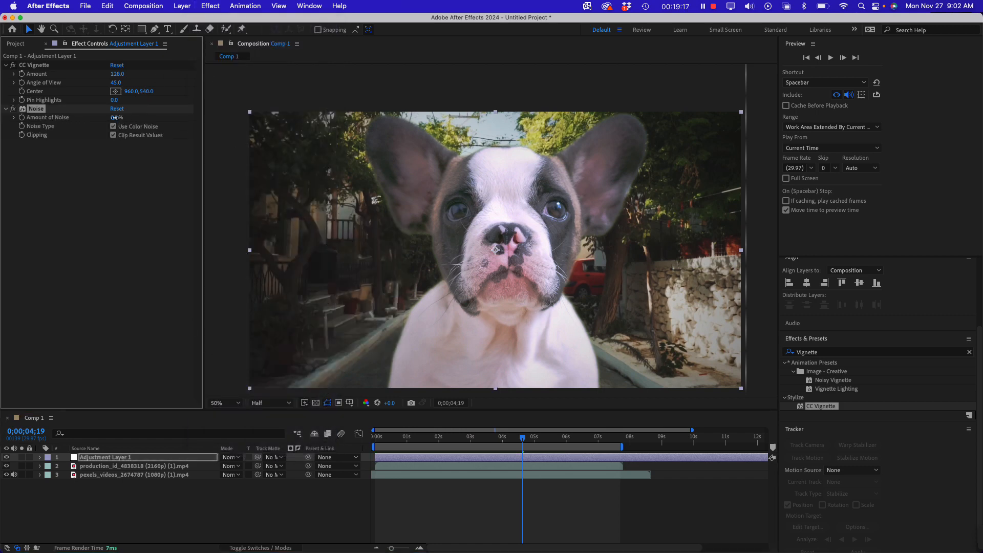
{"action": "left_click_drag", "start_coordinate": [131, 118], "coordinate": [122, 118]}
{"action": "left_click", "coordinate": [101, 289]}
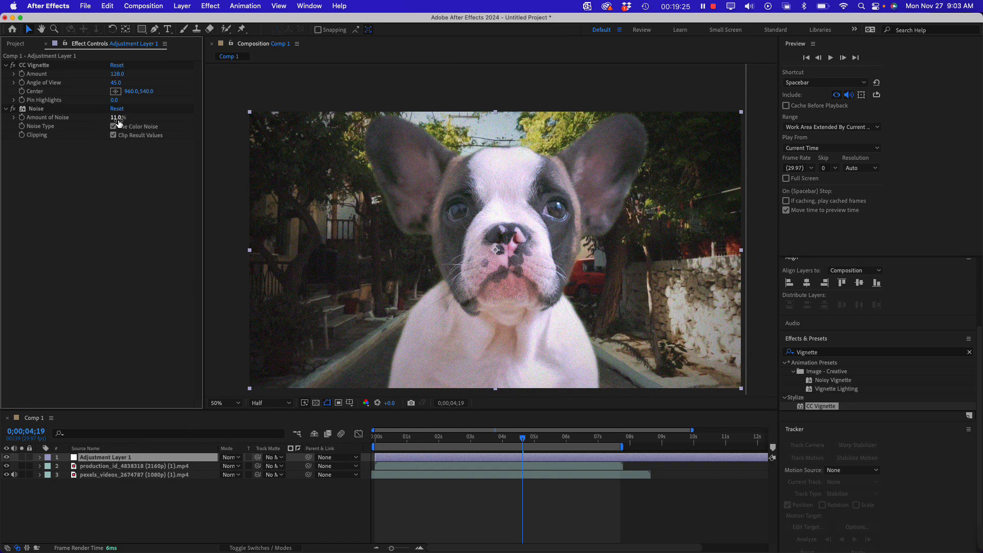
- Play back the composite from 0;00;00;00 to review the vignette and noise, then stop the preview
{"action": "left_click_drag", "start_coordinate": [407, 438], "coordinate": [373, 436]}
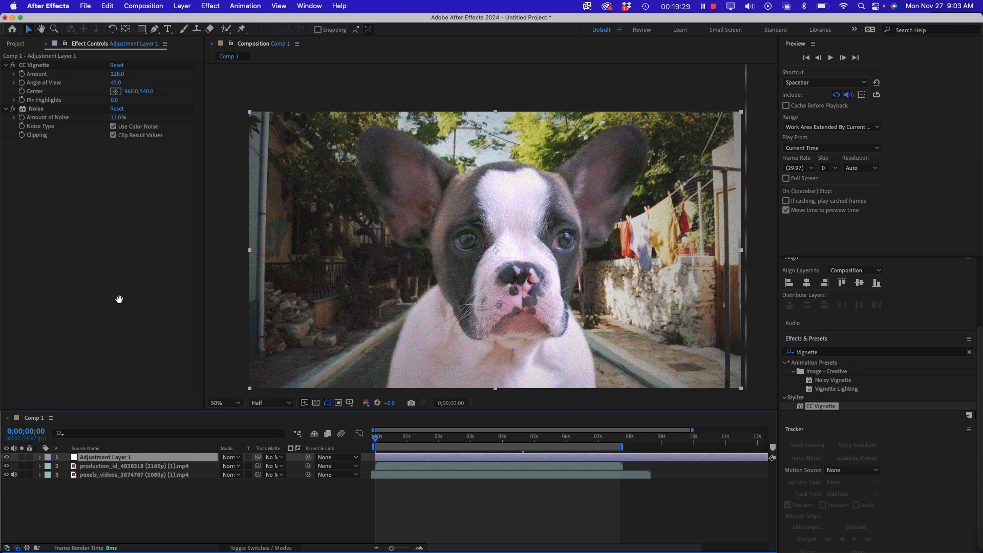
{"action": "key", "text": "space"}
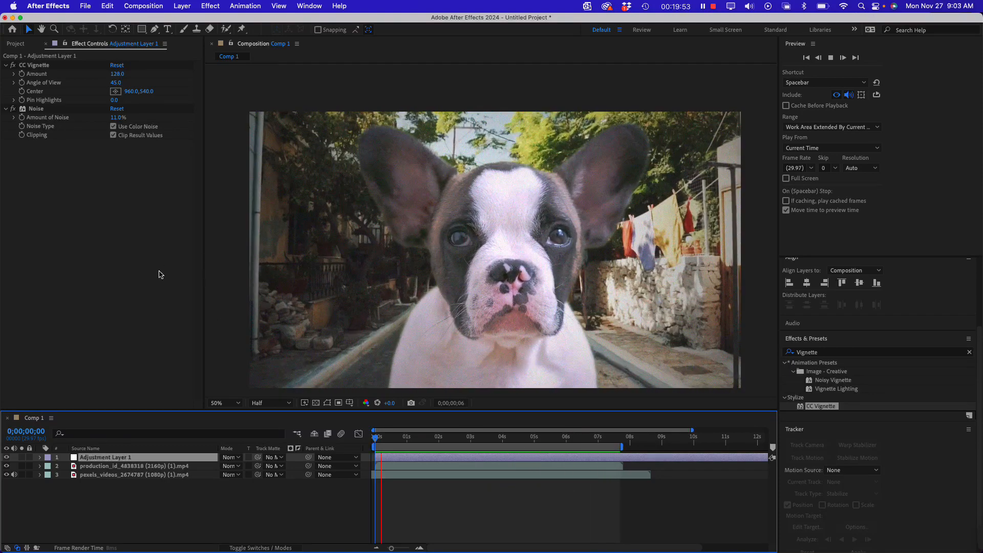
{"action": "left_click", "coordinate": [123, 282]}
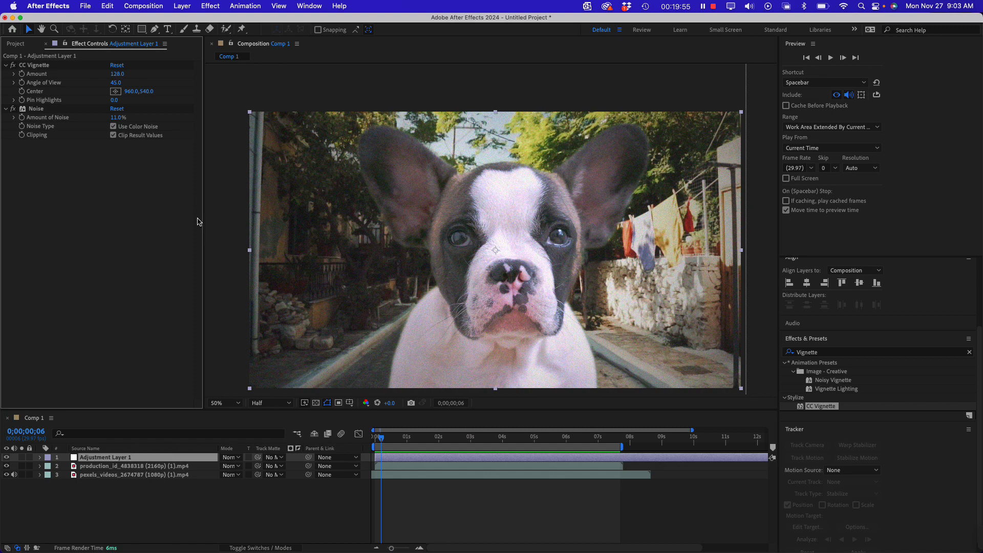
{"action": "left_click_drag", "start_coordinate": [203, 223], "coordinate": [214, 224]}
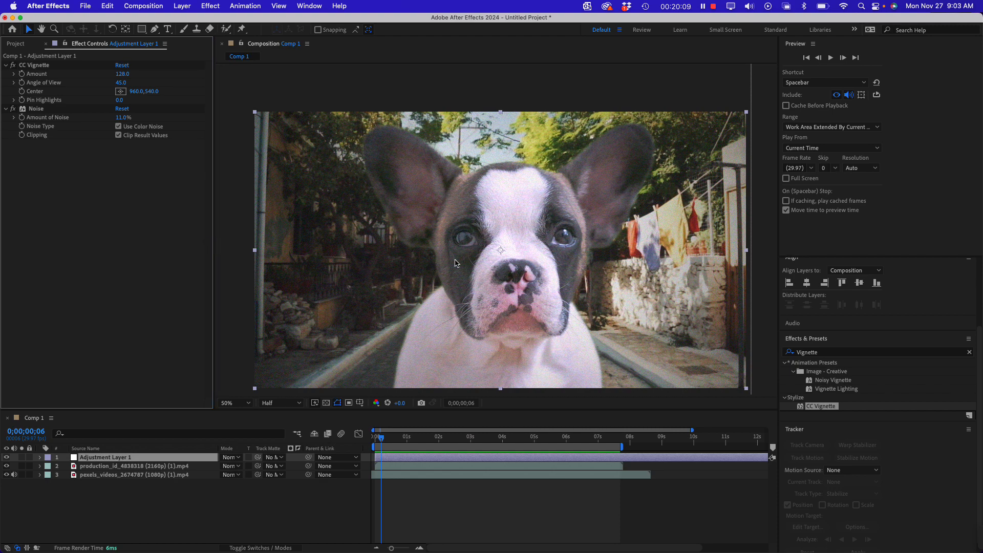
{"action": "scroll", "coordinate": [459, 239], "scroll_direction": "down", "scroll_amount": 3}
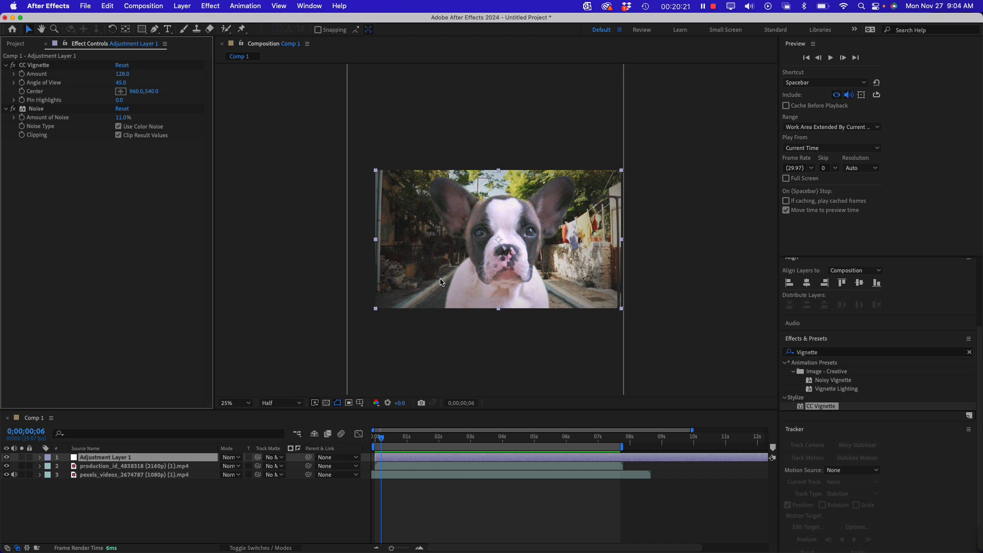
{"action": "left_click", "coordinate": [508, 247]}
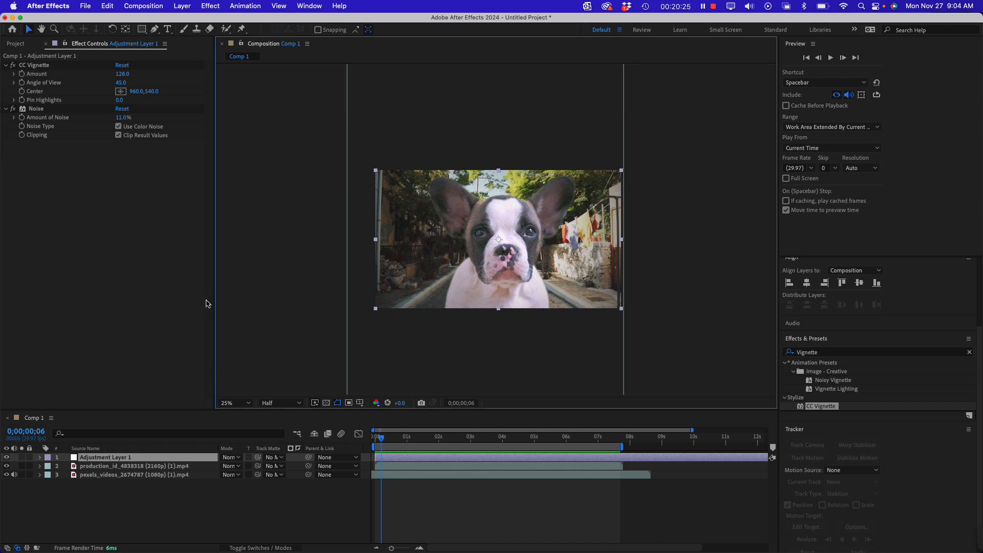
{"action": "left_click", "coordinate": [97, 377]}
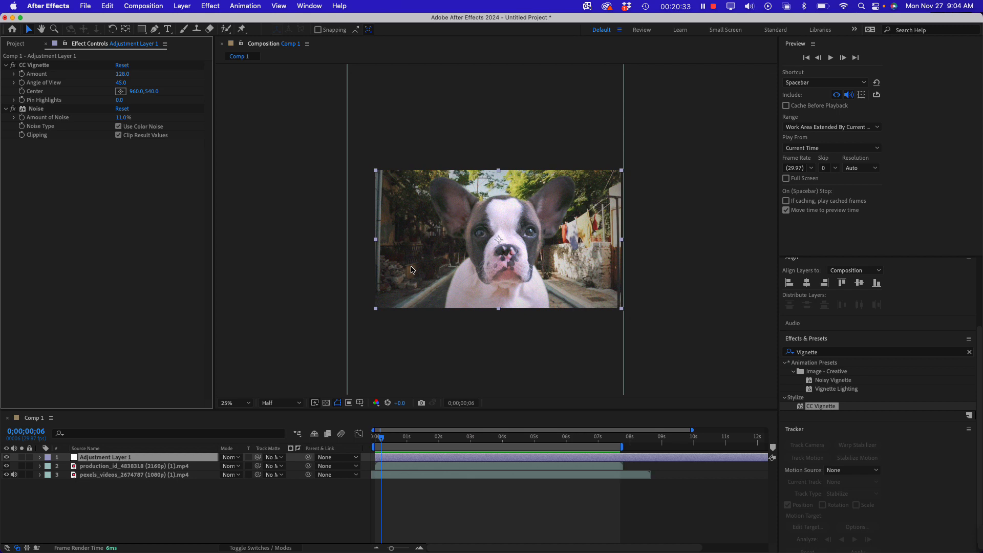
- Create a second composition with the HD 1920x1080, 29.97 fps preset and default settings
{"action": "left_click", "coordinate": [15, 44]}
{"action": "left_click", "coordinate": [32, 404]}
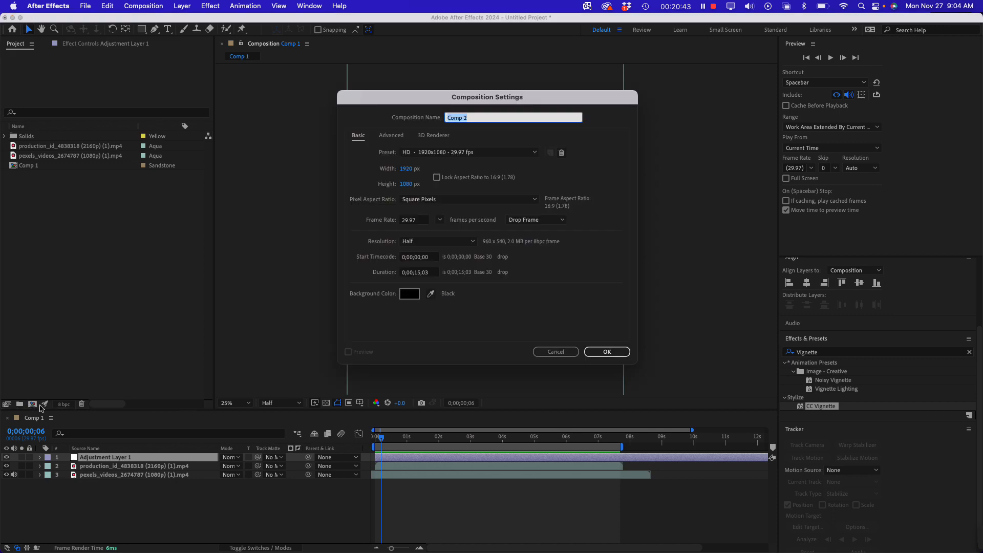
{"action": "left_click", "coordinate": [610, 352]}
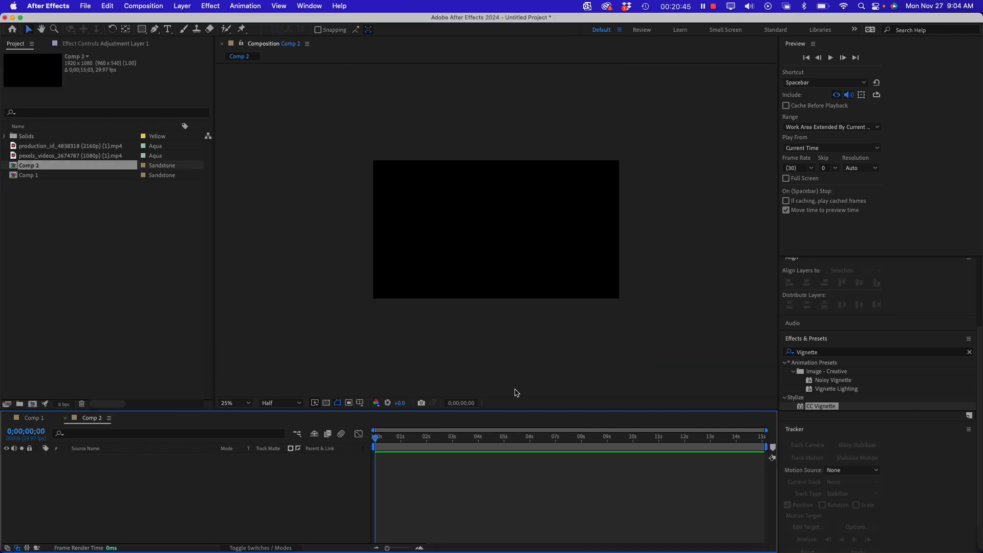
{"action": "left_click", "coordinate": [46, 158]}
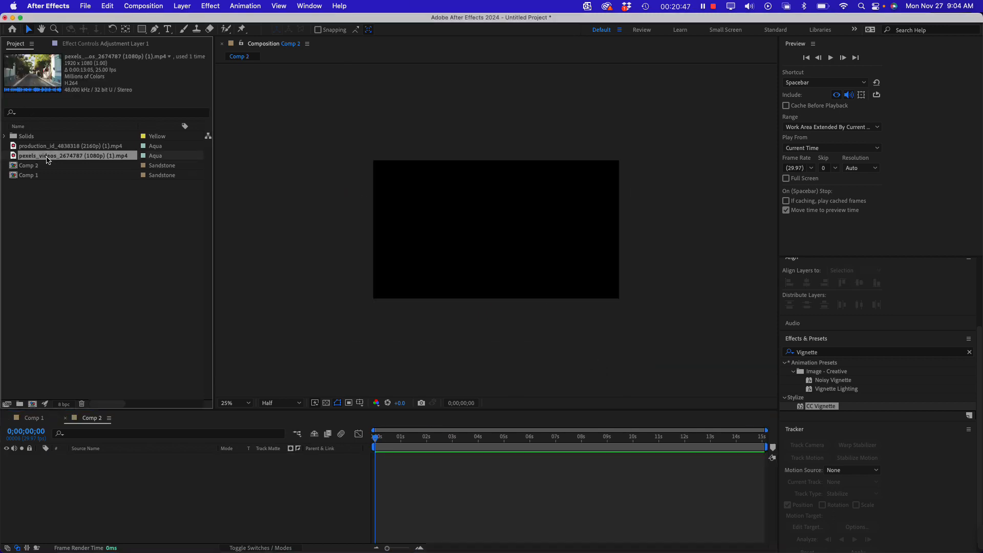
{"action": "left_click_drag", "start_coordinate": [46, 146], "coordinate": [493, 244]}
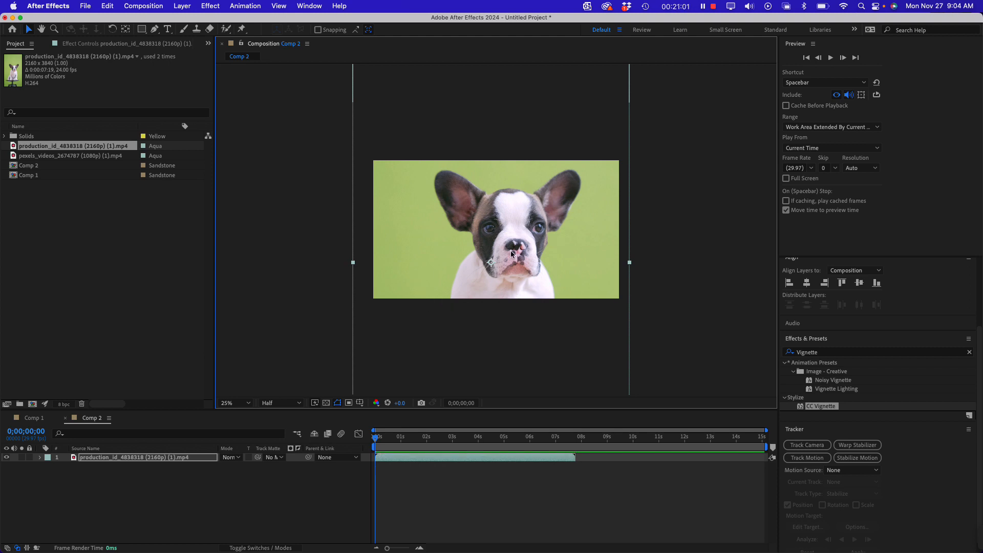
{"action": "mouse_move", "coordinate": [512, 253]}
{"action": "left_mouse_down"}
{"action": "mouse_move", "coordinate": [499, 251]}
{"action": "mouse_move", "coordinate": [510, 244]}
{"action": "left_mouse_up"}
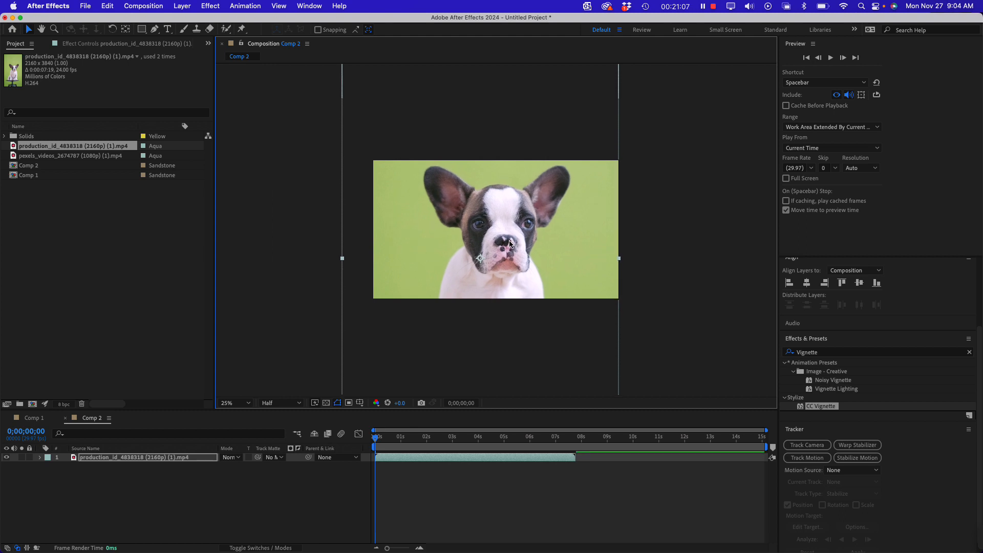
{"action": "left_click", "coordinate": [66, 228]}
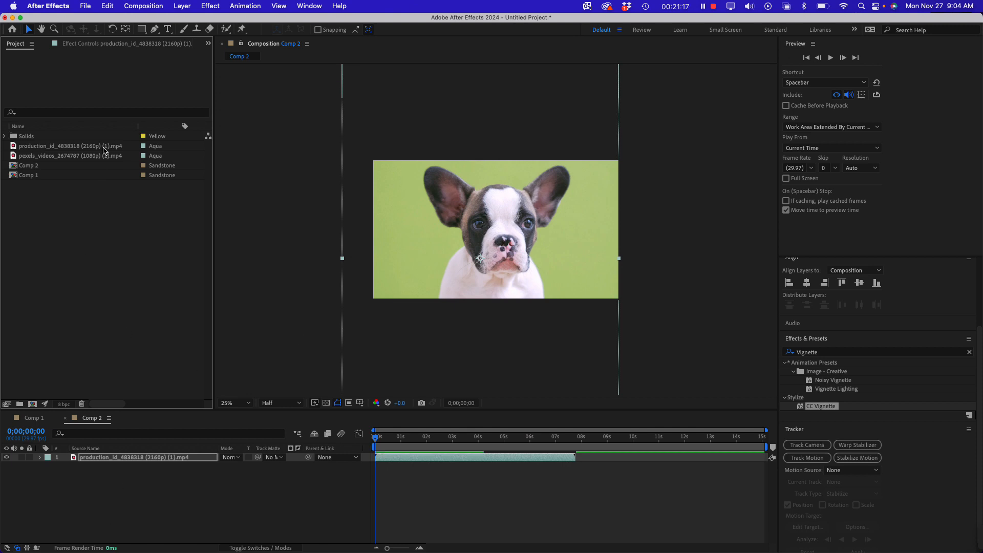
- Find the Keylight (1.2) effect and apply it to the puppy layer
{"action": "left_click", "coordinate": [822, 351]}
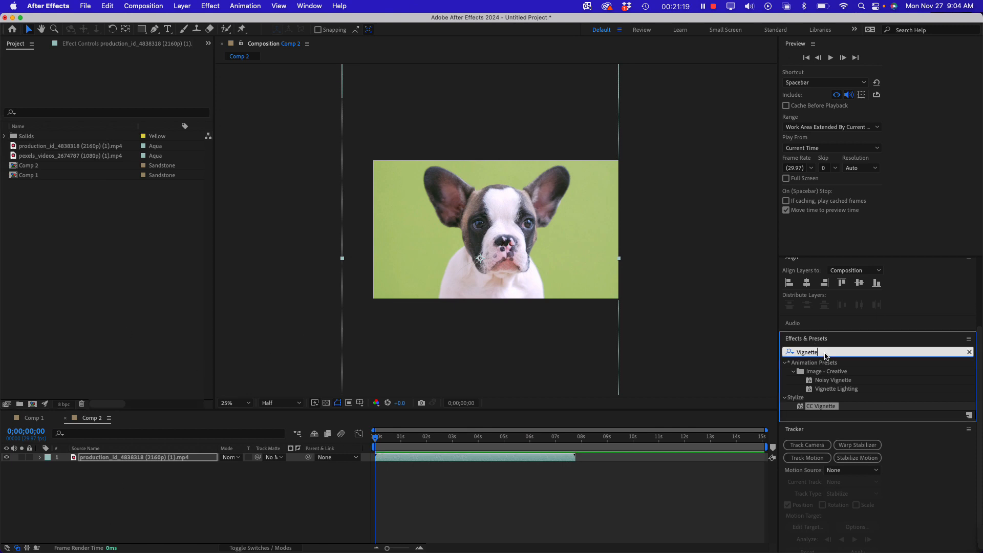
{"action": "type", "text": "Ket"}
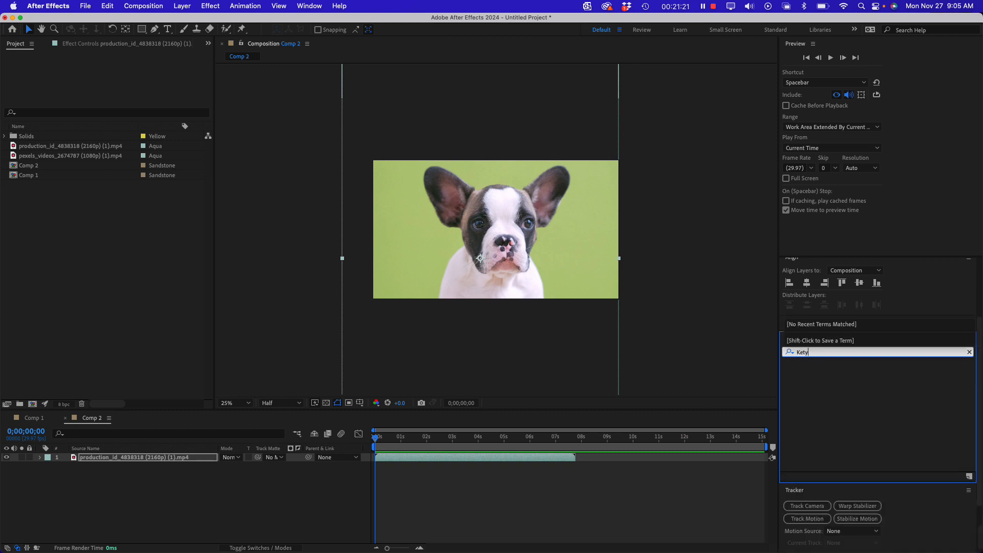
{"action": "key", "text": "BackSpace"}
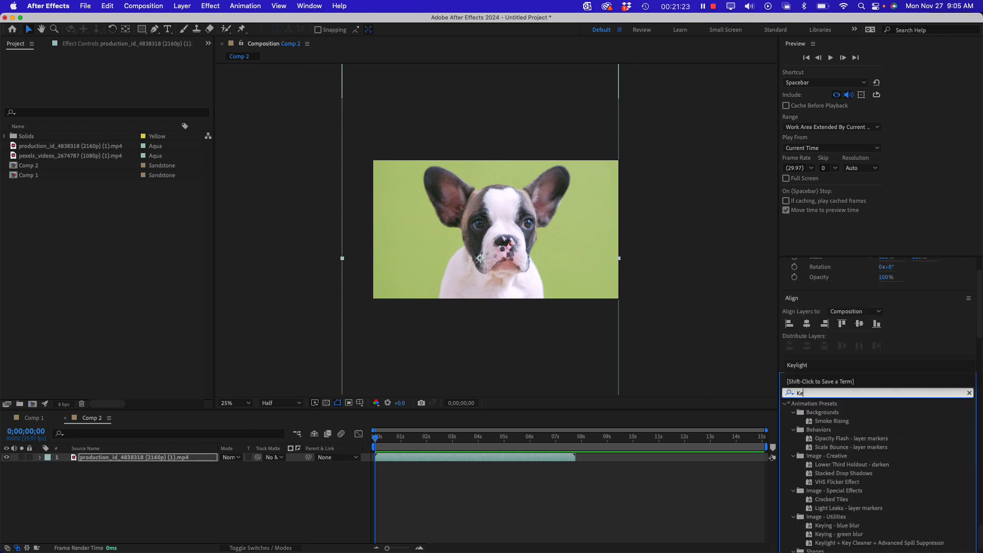
{"action": "type", "text": "yli"}
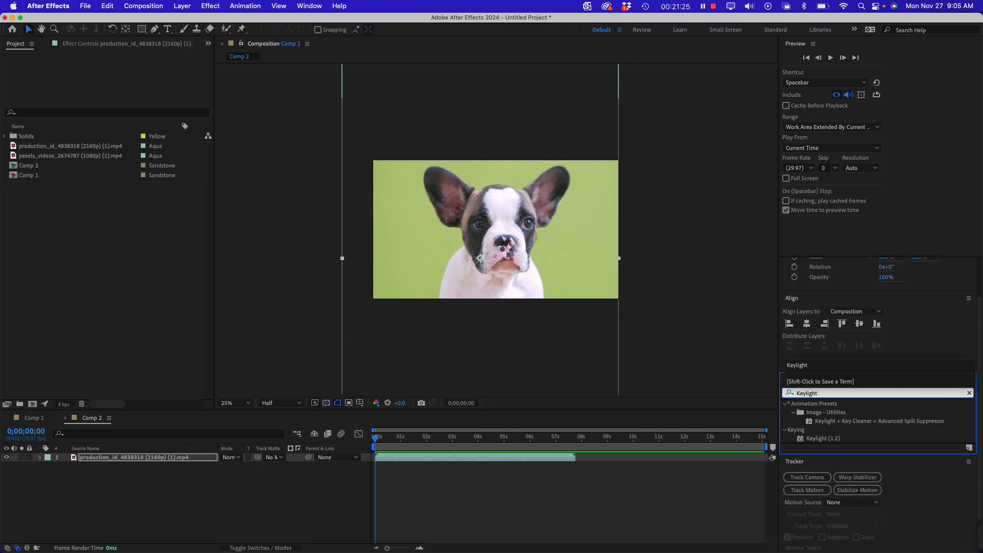
{"action": "type", "text": "ght"}
{"action": "double_click", "coordinate": [820, 438]}
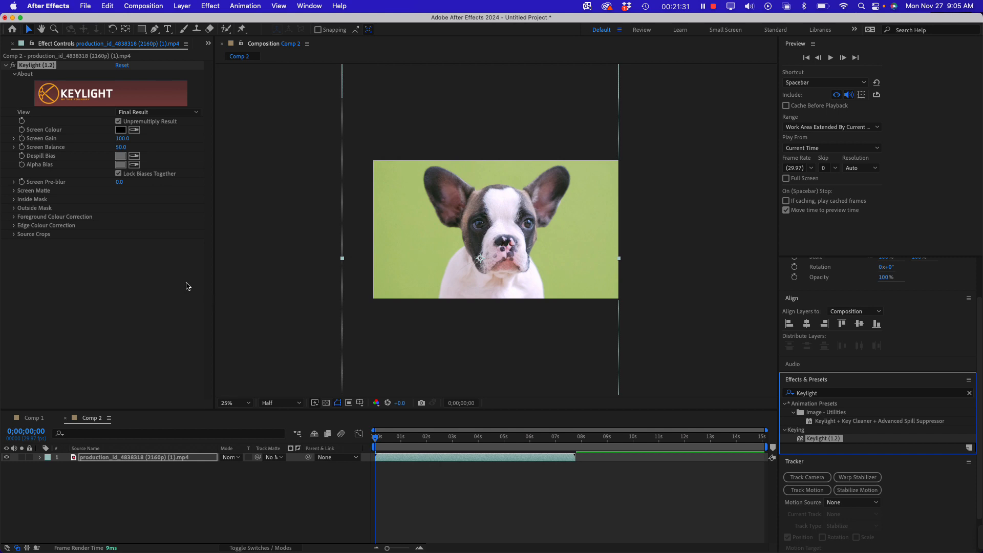
- Set Keylight's Screen Colour by sampling the green background near the frame's upper-left corner
{"action": "left_click", "coordinate": [131, 133]}
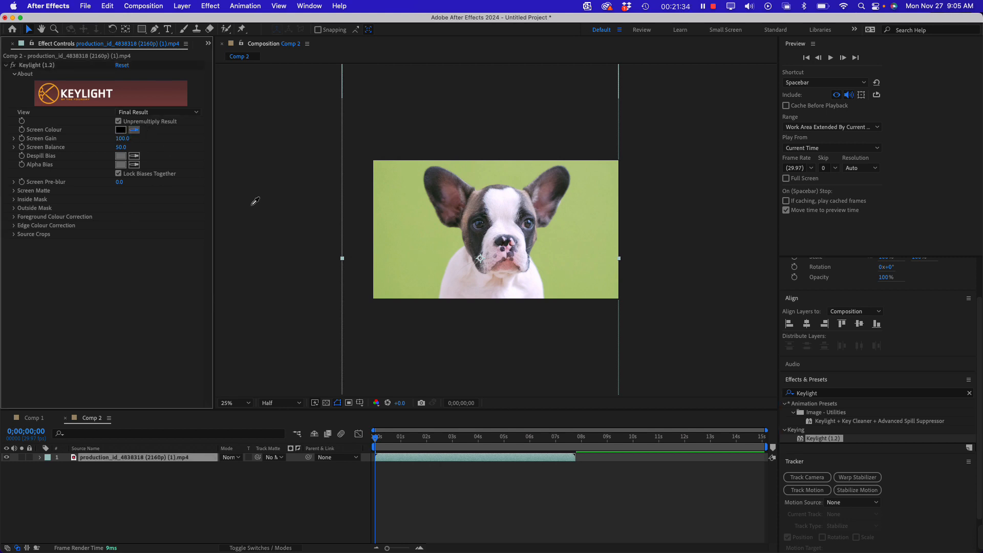
{"action": "left_click", "coordinate": [387, 171]}
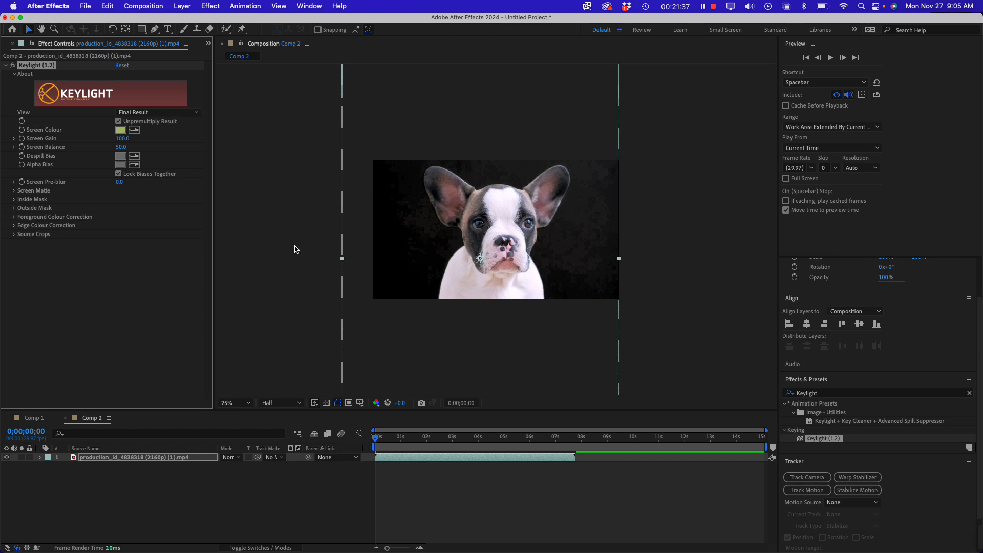
{"action": "left_click", "coordinate": [78, 212]}
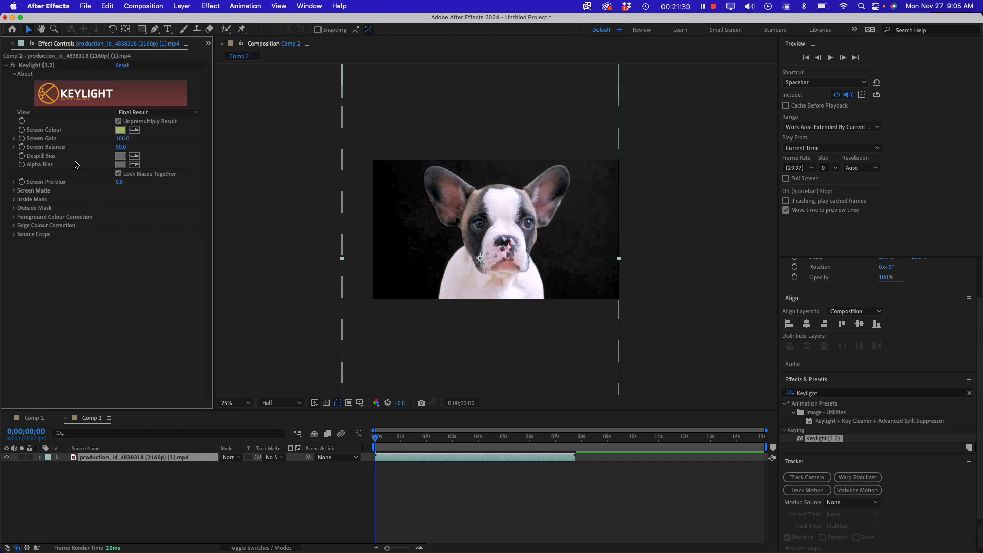
- Collapse the Keylight settings and nudge the keyed puppy layer slightly to the right within the frame
{"action": "left_click", "coordinate": [6, 68]}
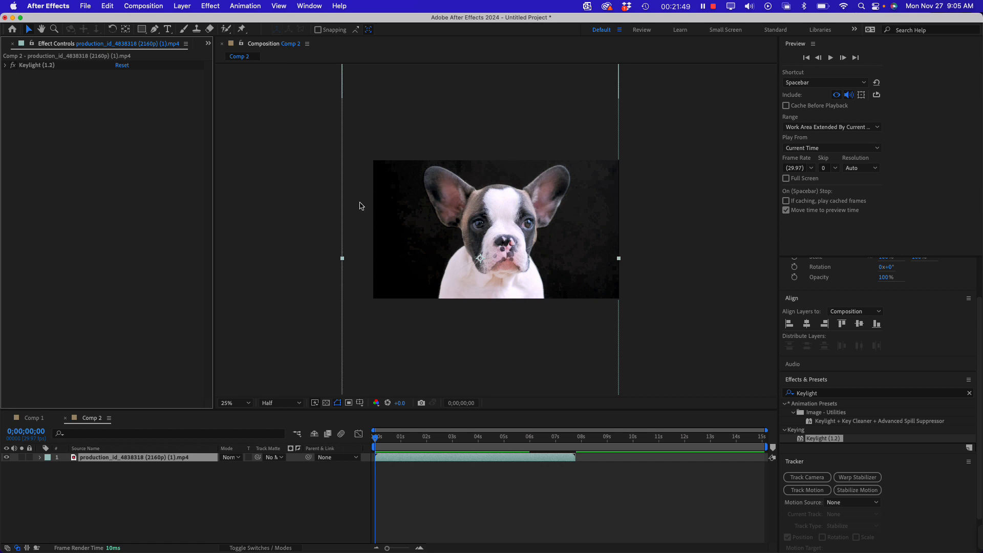
{"action": "left_click", "coordinate": [385, 174]}
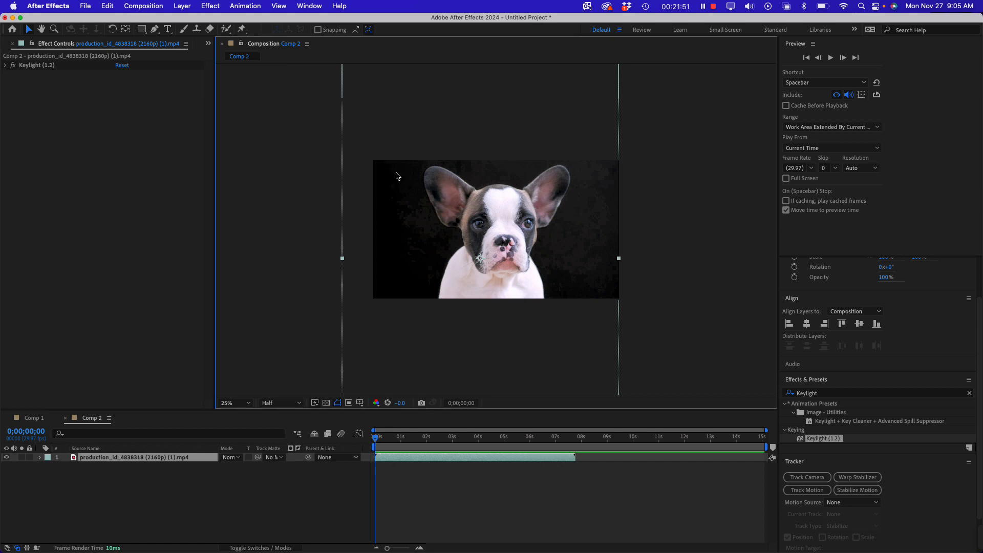
{"action": "left_click_drag", "start_coordinate": [406, 180], "coordinate": [410, 181]}
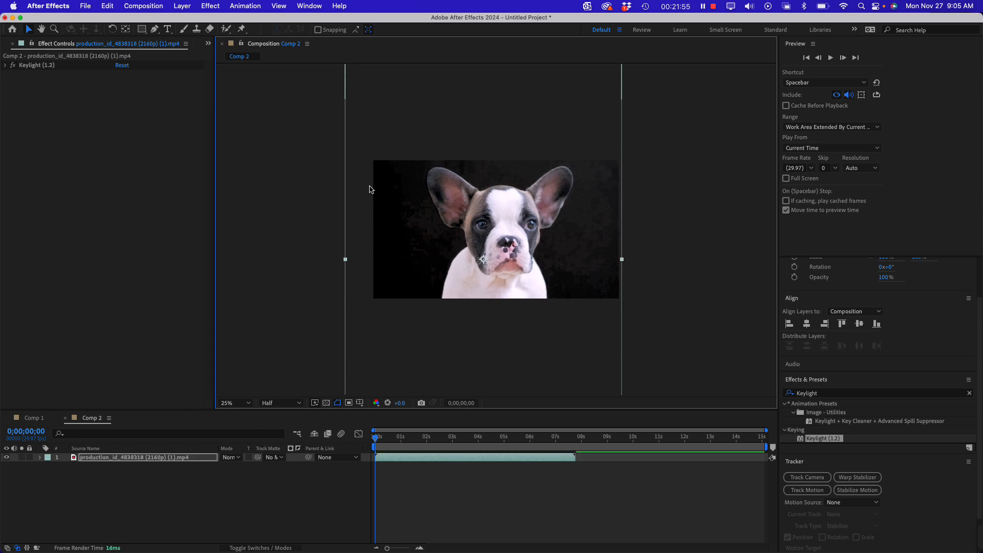
- Expand the Keylight settings and switch its View to Screen Matte
{"action": "left_click", "coordinate": [5, 65]}
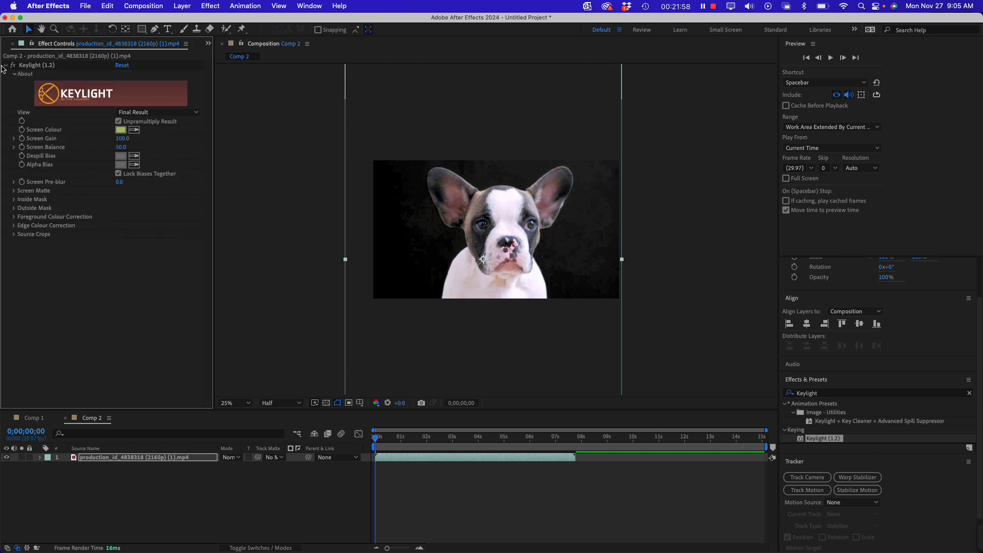
{"action": "left_click", "coordinate": [157, 113]}
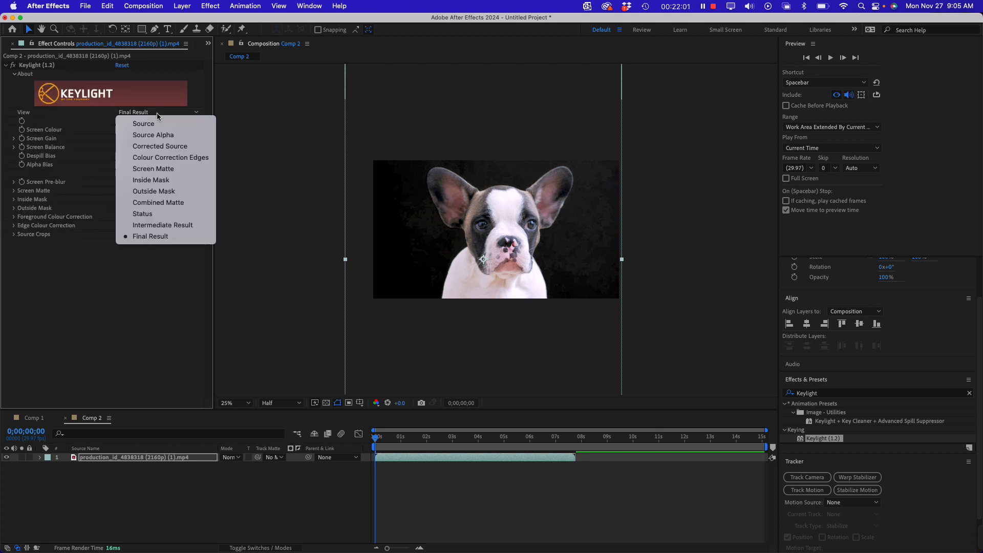
{"action": "left_click", "coordinate": [154, 168]}
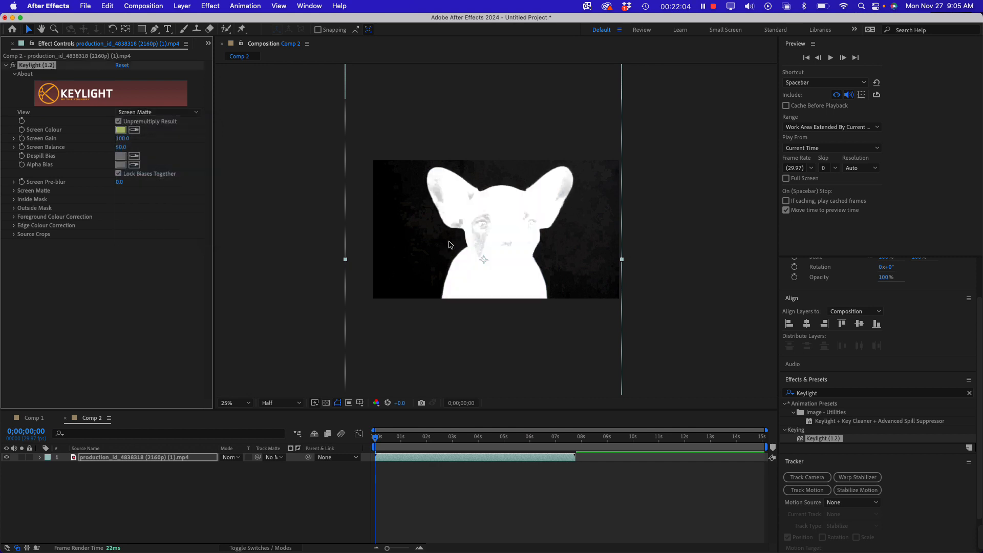
- Expand Keylight's Screen Matte settings and set Clip White to 75 and Clip Black to 9
{"action": "left_click", "coordinate": [14, 191]}
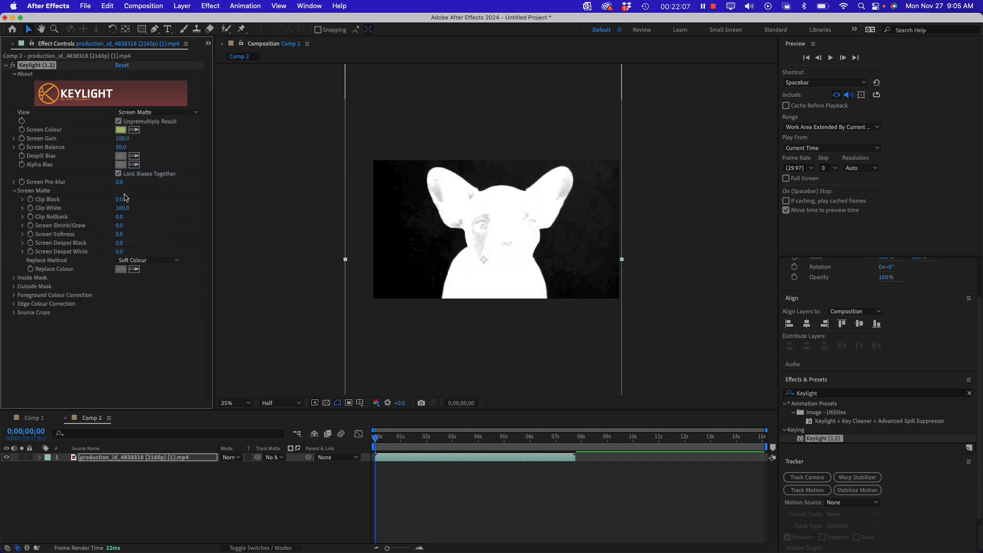
{"action": "mouse_move", "coordinate": [120, 199]}
{"action": "left_mouse_down"}
{"action": "mouse_move", "coordinate": [132, 200]}
{"action": "mouse_move", "coordinate": [79, 202]}
{"action": "mouse_move", "coordinate": [126, 202]}
{"action": "mouse_move", "coordinate": [101, 200]}
{"action": "mouse_move", "coordinate": [114, 208]}
{"action": "left_mouse_up"}
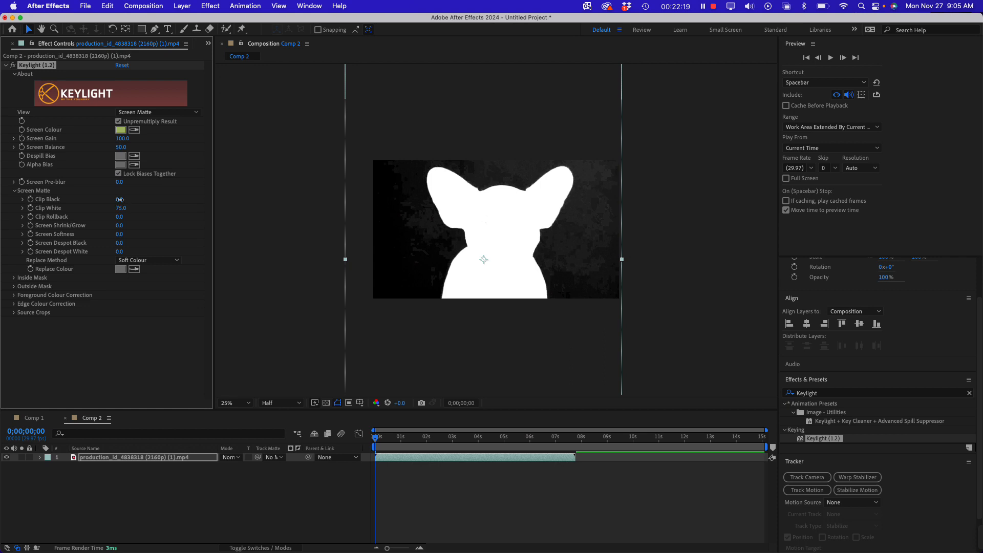
{"action": "left_click_drag", "start_coordinate": [119, 199], "coordinate": [123, 199]}
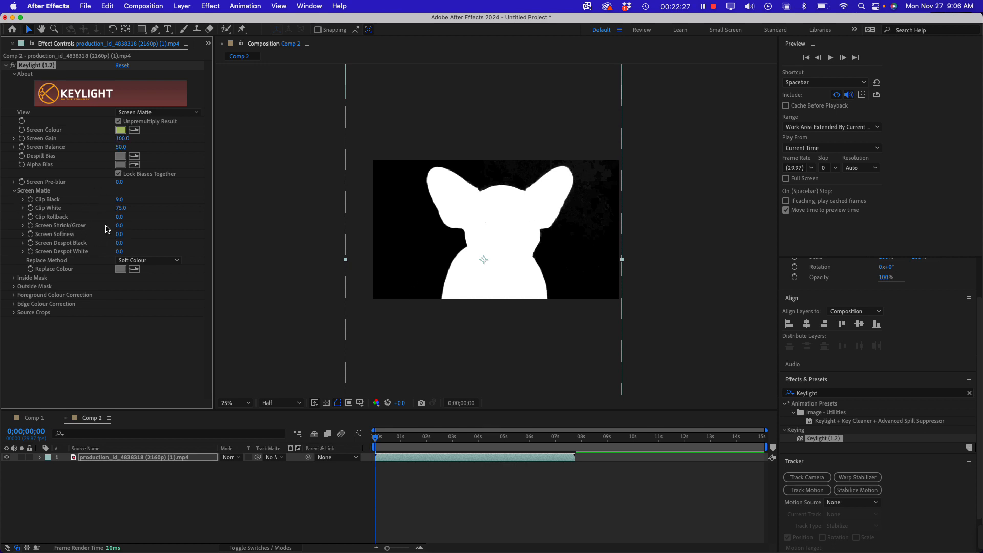
- Set Keylight's View to Intermediate Result and grow the matte with a Screen Shrink/Grow of 35.6
{"action": "left_click_drag", "start_coordinate": [118, 230], "coordinate": [182, 229]}
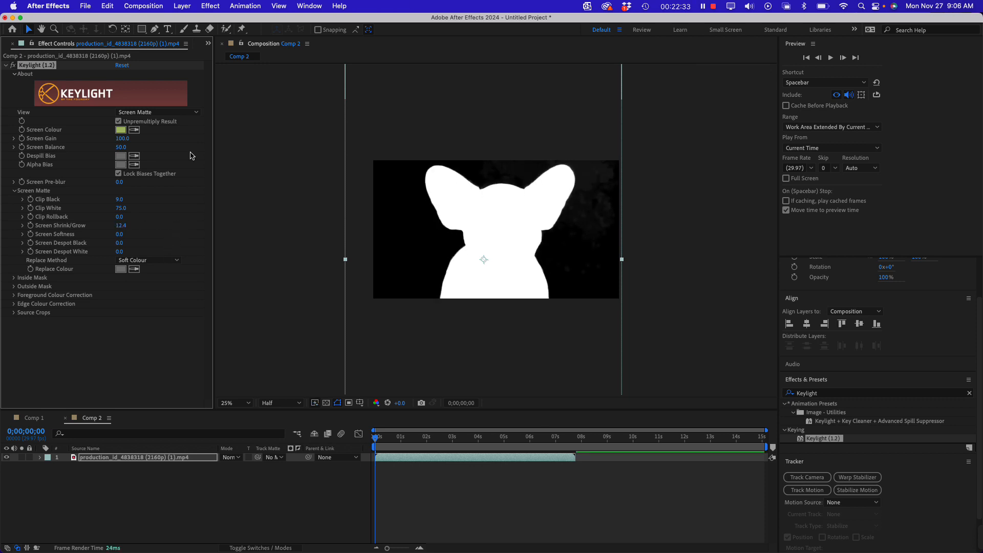
{"action": "left_click", "coordinate": [144, 114]}
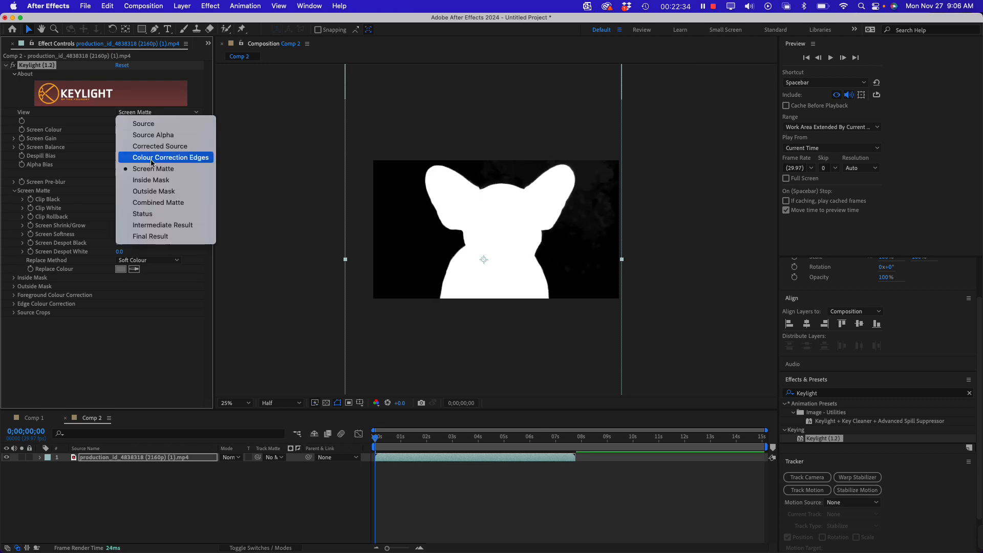
{"action": "left_click", "coordinate": [157, 227]}
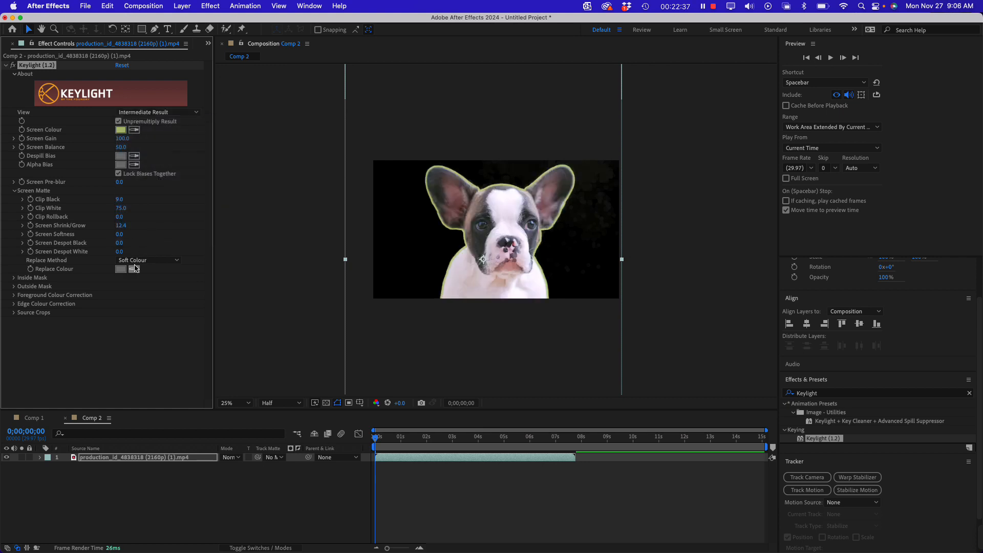
{"action": "left_click_drag", "start_coordinate": [121, 225], "coordinate": [242, 226]}
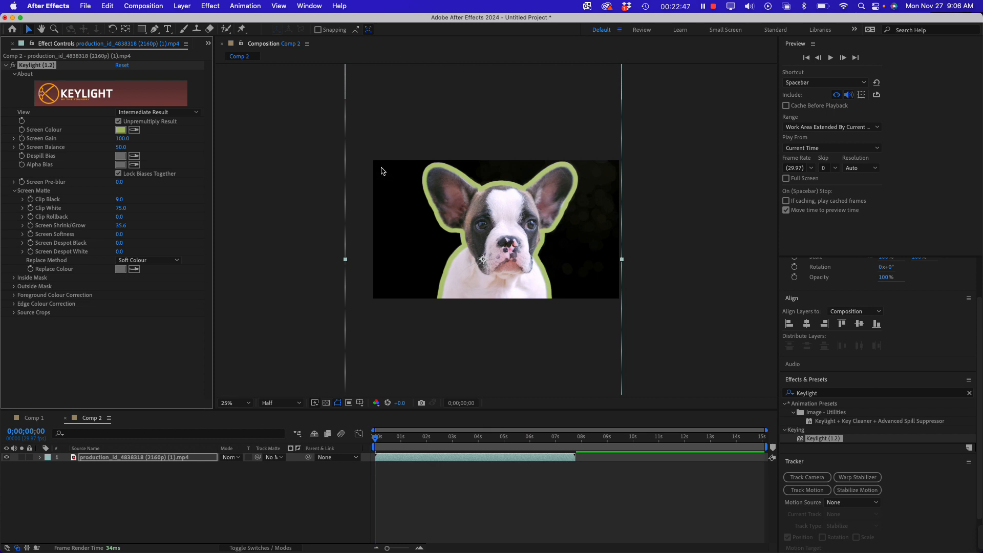
{"action": "scroll", "coordinate": [381, 171], "scroll_direction": "up", "scroll_amount": 2}
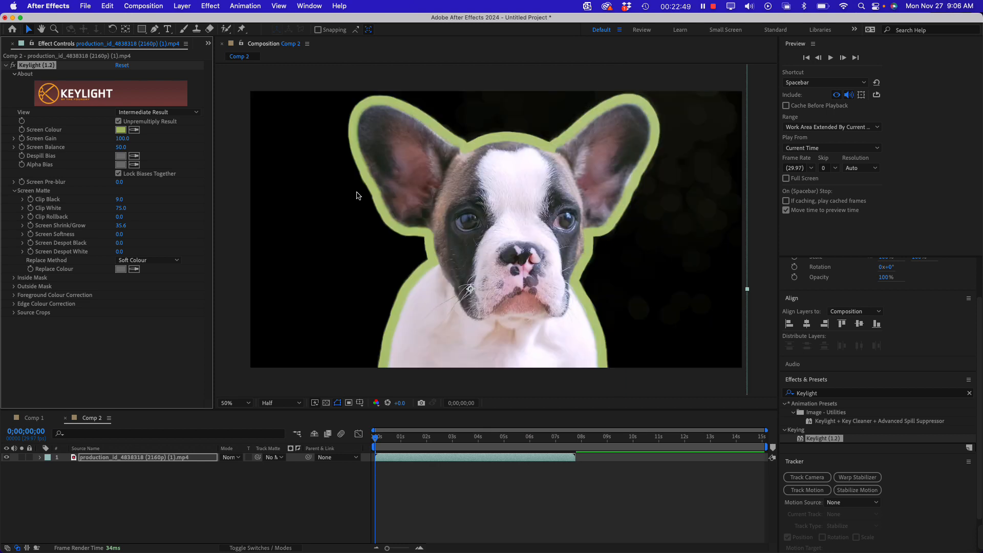
- Apply a second Keylight (1.2) to the puppy layer and sample the green outline around the puppy as its Screen Colour
{"action": "left_click", "coordinate": [6, 65]}
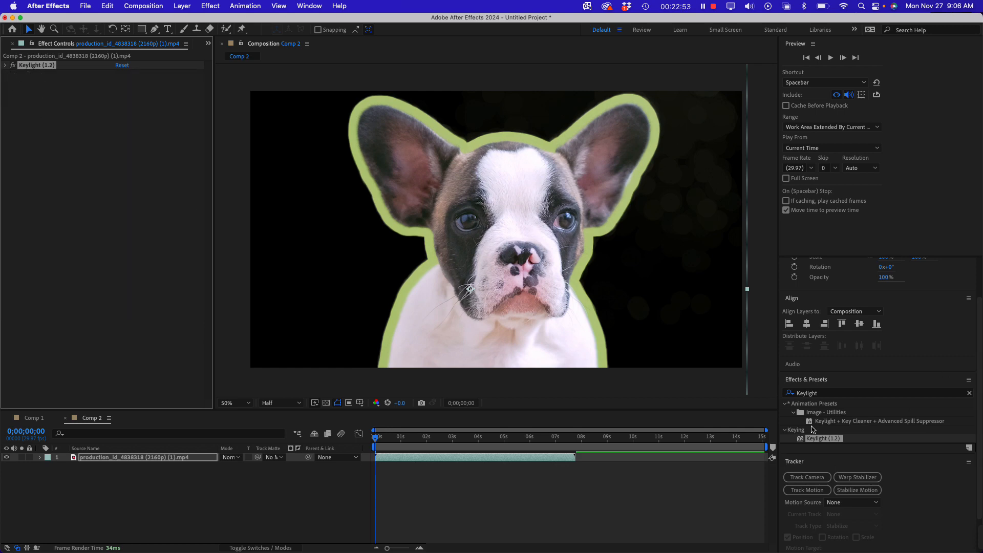
{"action": "double_click", "coordinate": [801, 442]}
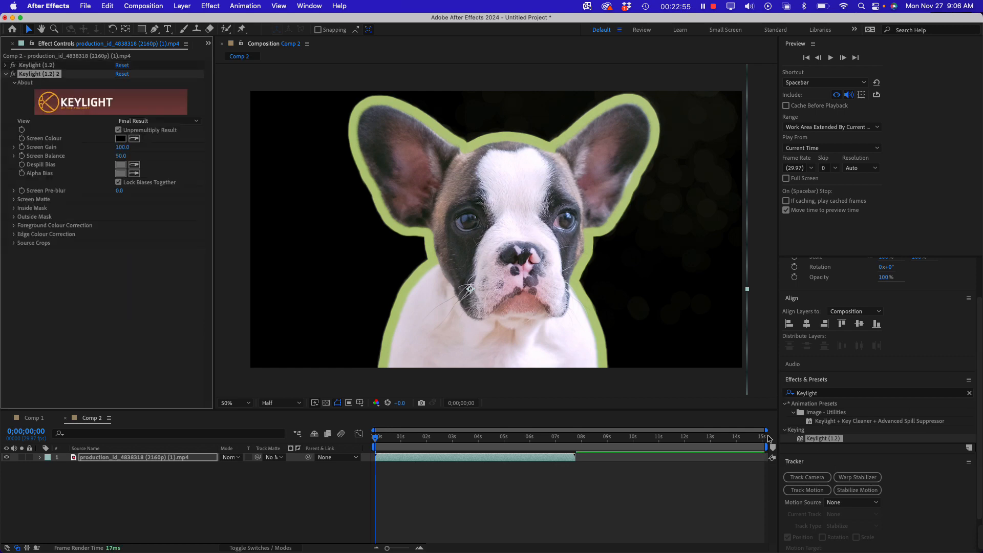
{"action": "left_click", "coordinate": [121, 139]}
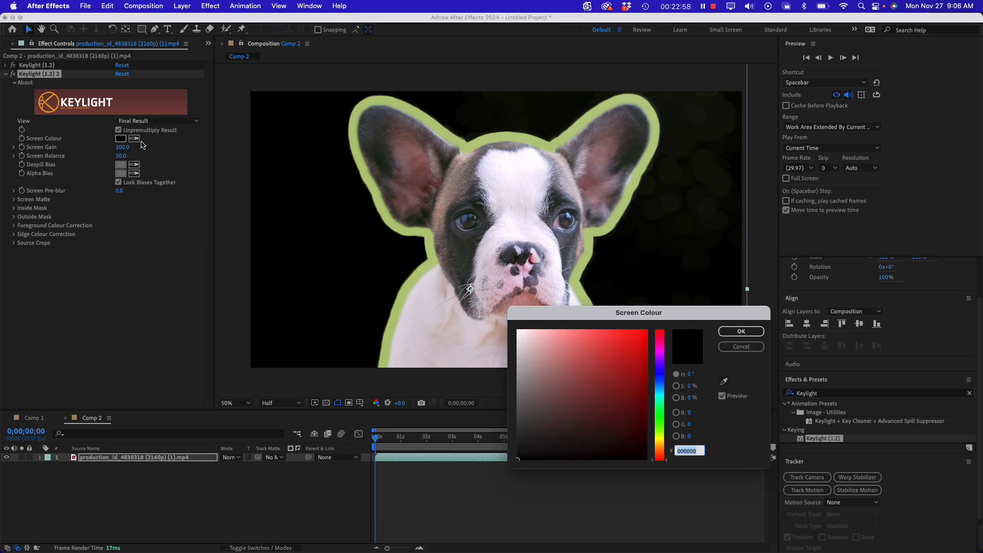
{"action": "left_click", "coordinate": [743, 348]}
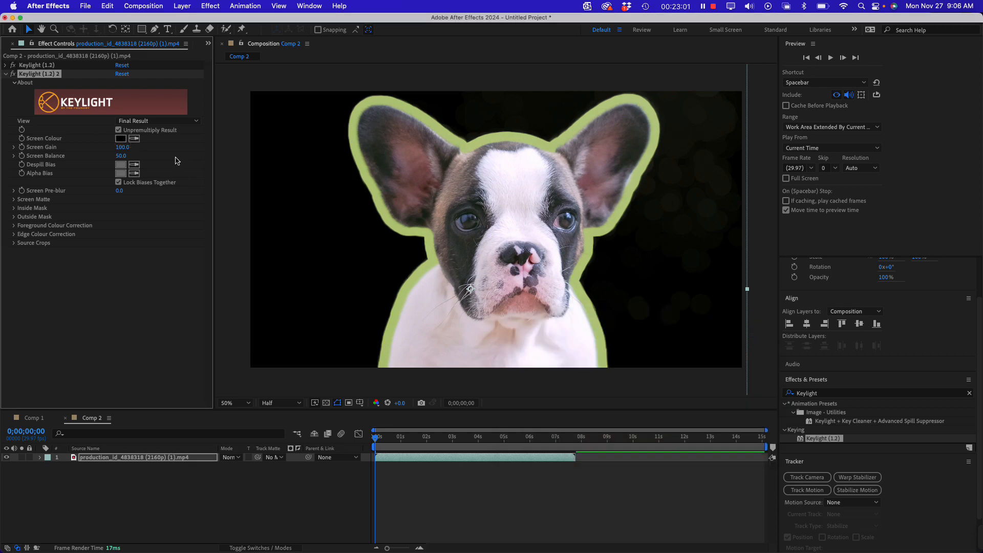
{"action": "left_click", "coordinate": [134, 139]}
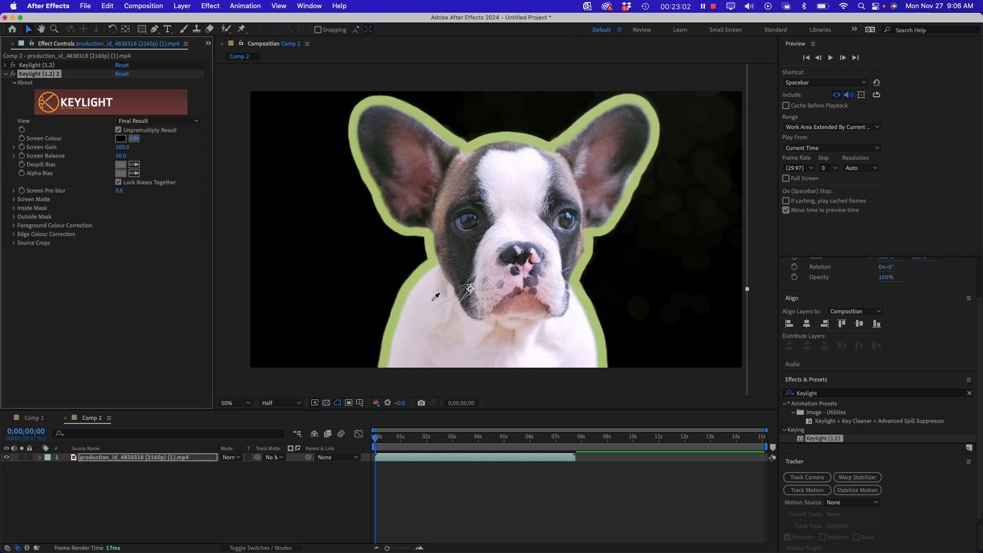
{"action": "left_click", "coordinate": [431, 254]}
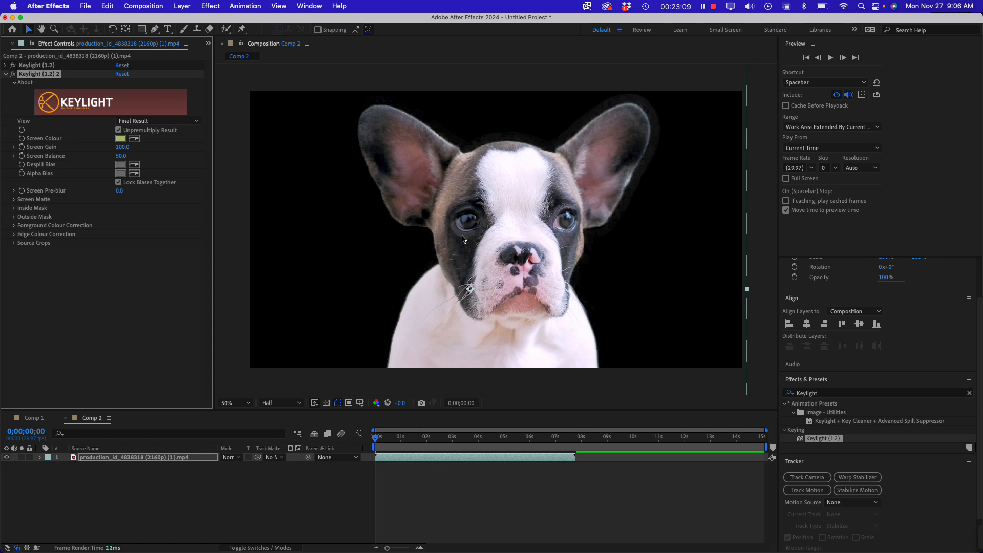
- Add the pexels_videos_2674787 street video to Comp 2 beneath the keyed puppy layer
{"action": "left_click", "coordinate": [72, 287]}
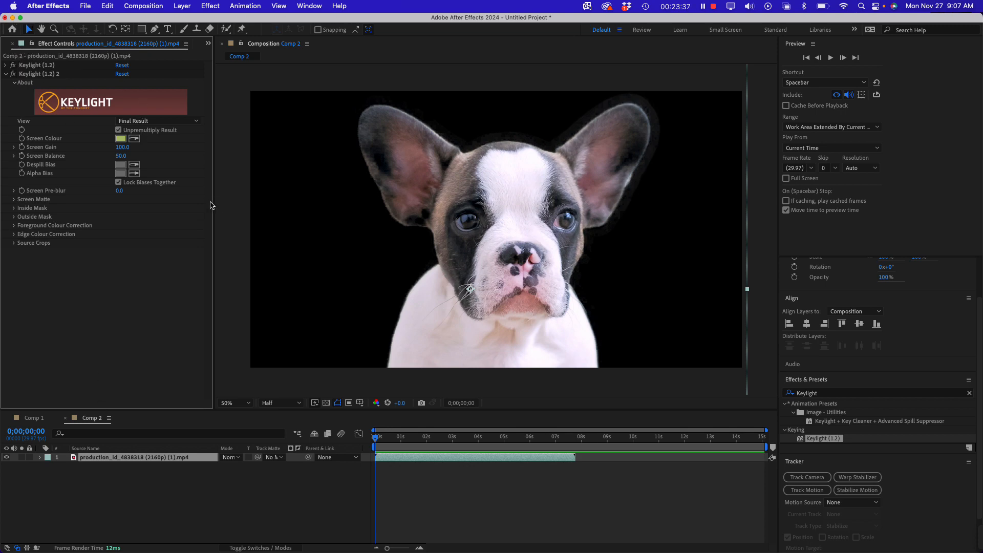
{"action": "left_click_drag", "start_coordinate": [214, 203], "coordinate": [276, 215]}
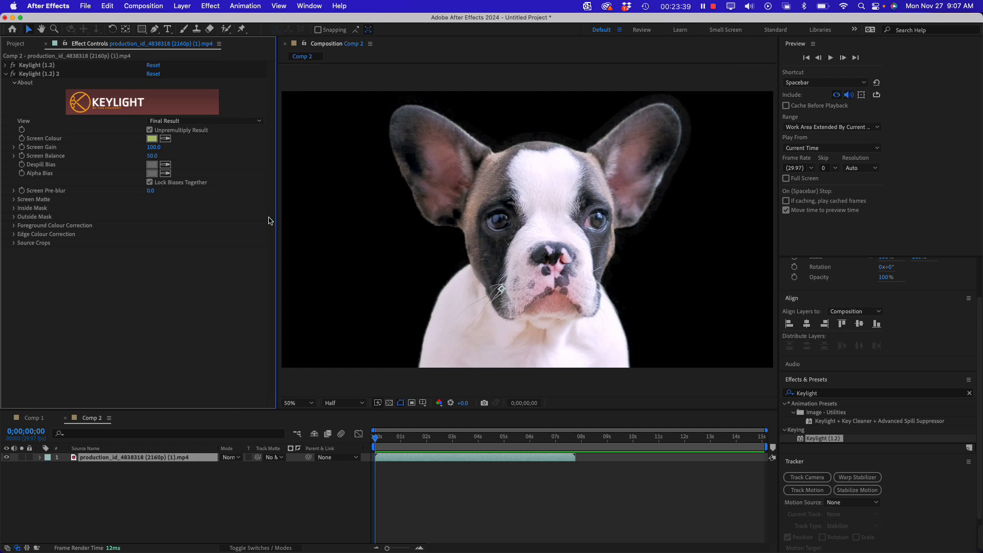
{"action": "left_click", "coordinate": [17, 44]}
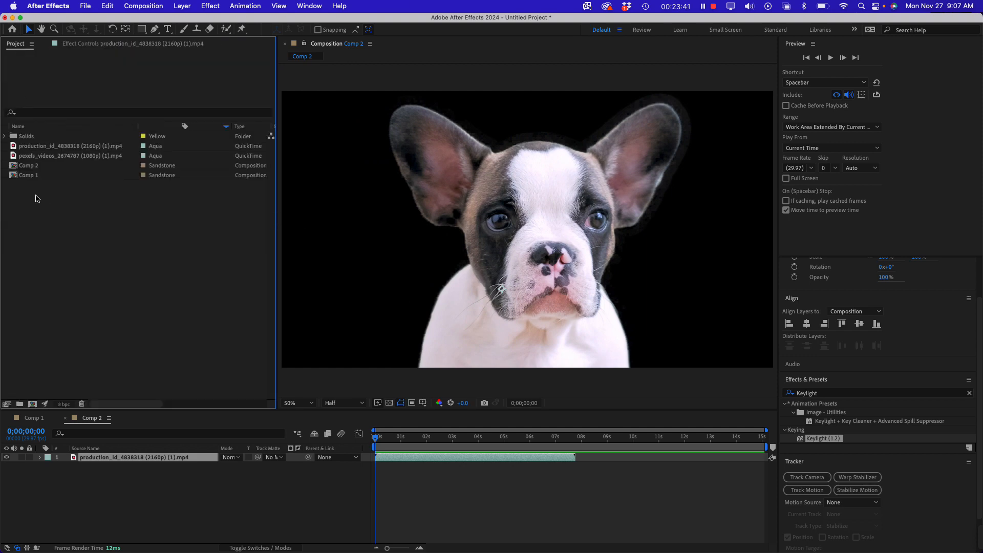
{"action": "left_click_drag", "start_coordinate": [36, 158], "coordinate": [207, 512]}
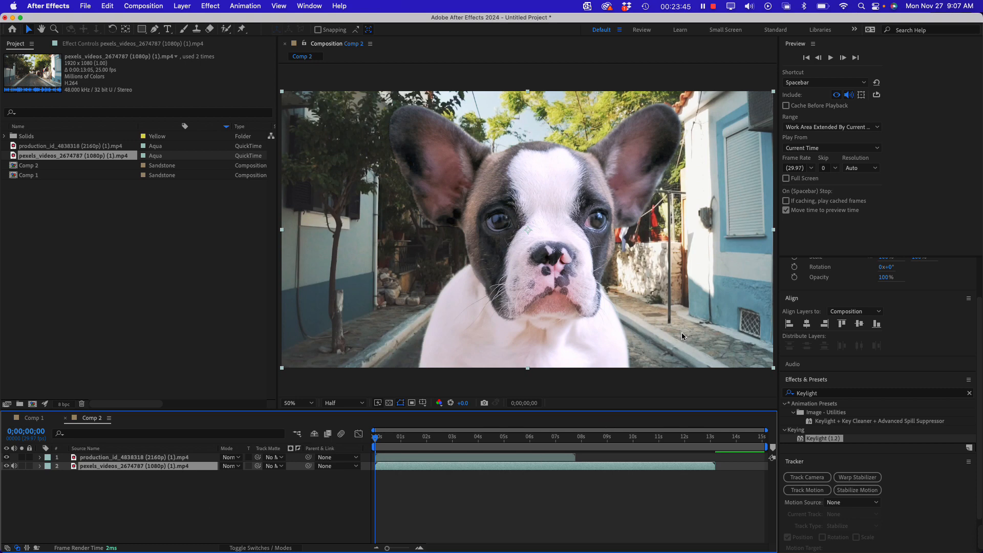
- Examine the keyed edge around the puppy's ear against the street background at 100% magnification
{"action": "key", "text": "slash"}
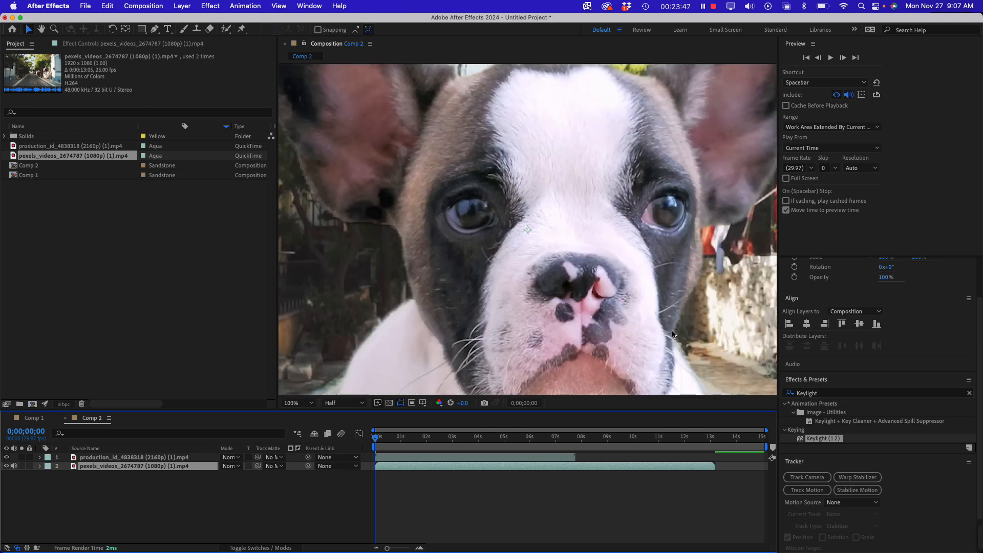
{"action": "key", "text": "h"}
{"action": "left_click_drag", "start_coordinate": [404, 236], "coordinate": [518, 300]}
{"action": "key", "text": "v"}
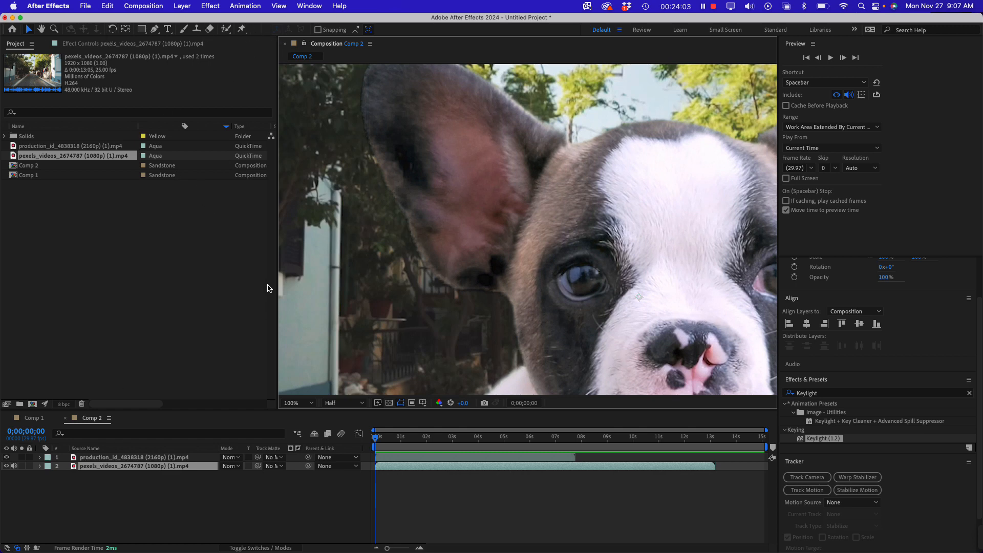
- View the puppy layer's original footage in its own viewer, close it, and show the layer's Keylight settings again
{"action": "left_click", "coordinate": [105, 459]}
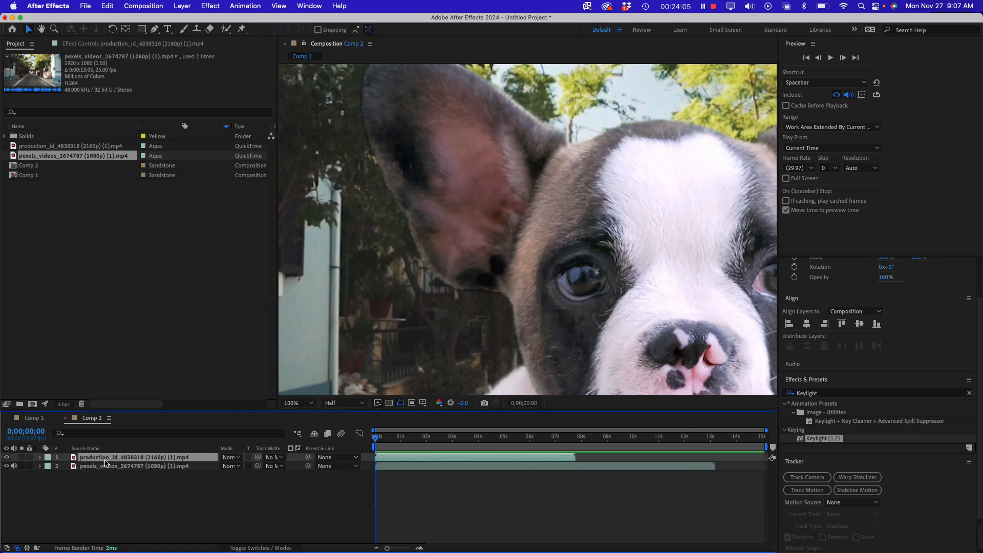
{"action": "double_click", "coordinate": [74, 459]}
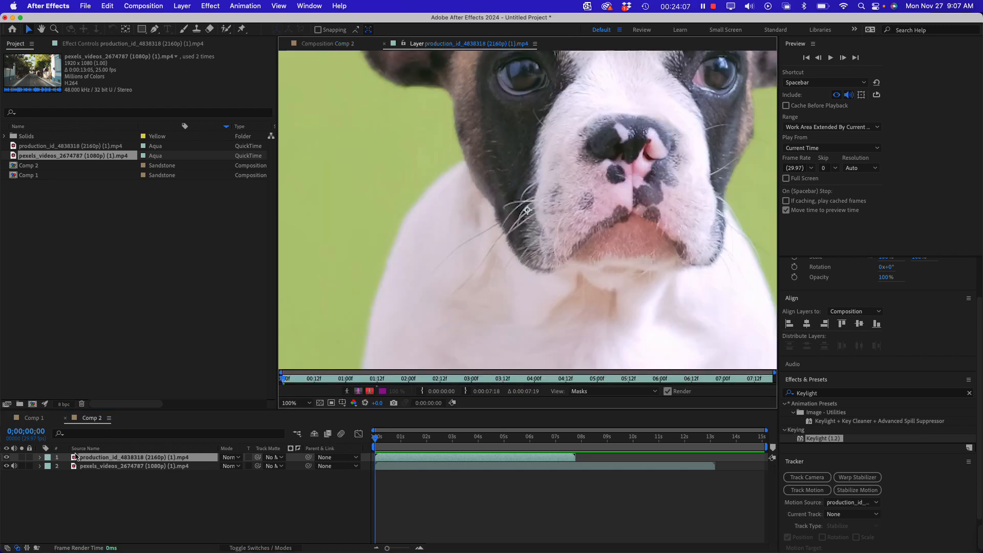
{"action": "scroll", "coordinate": [417, 283], "scroll_direction": "up", "scroll_amount": 2}
{"action": "key", "text": "comma"}
{"action": "left_click", "coordinate": [384, 44]}
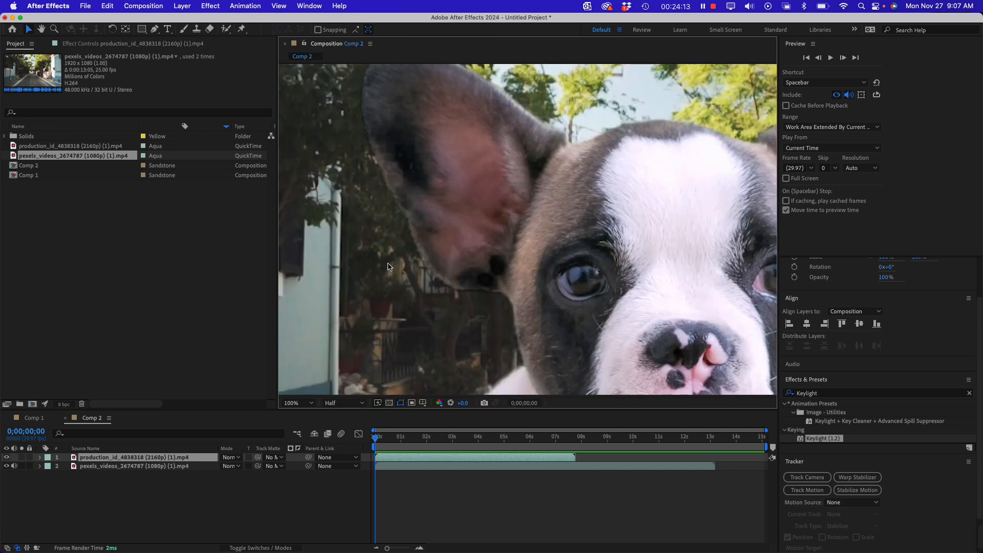
{"action": "left_click", "coordinate": [71, 254]}
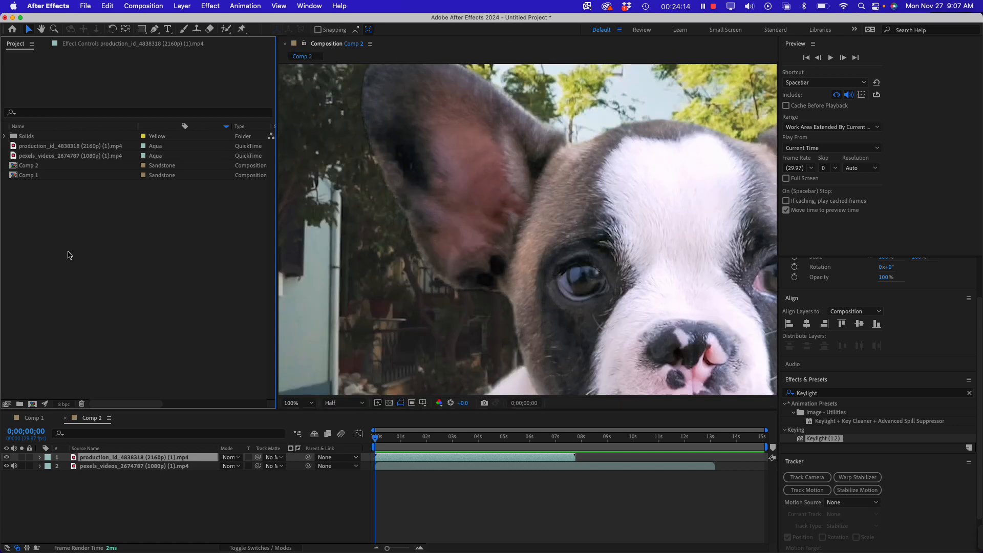
{"action": "left_click", "coordinate": [95, 45]}
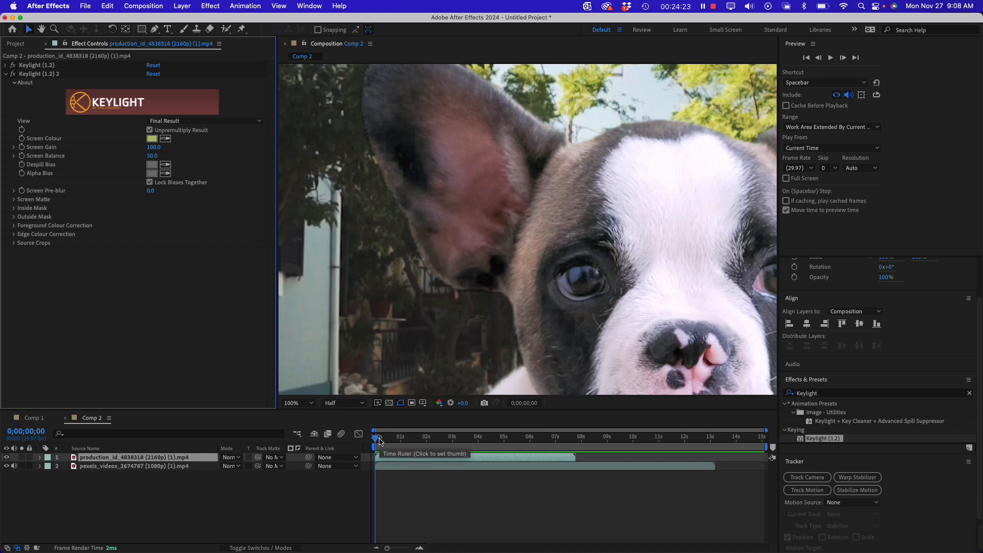
- Scrub through and preview Comp 2 to check the puppy's key over the street video in motion
{"action": "left_click_drag", "start_coordinate": [380, 441], "coordinate": [470, 431]}
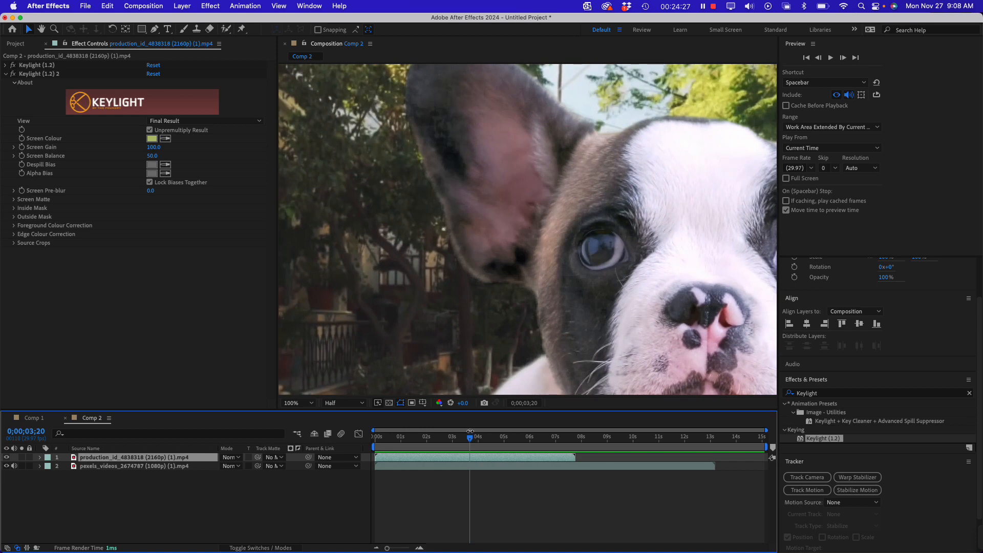
{"action": "key", "text": "comma"}
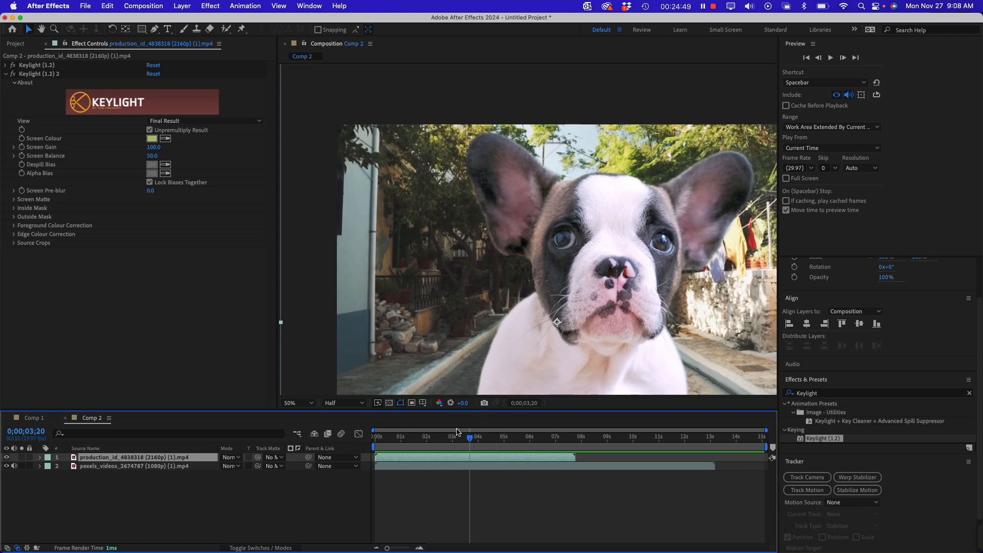
{"action": "left_click_drag", "start_coordinate": [469, 437], "coordinate": [570, 429]}
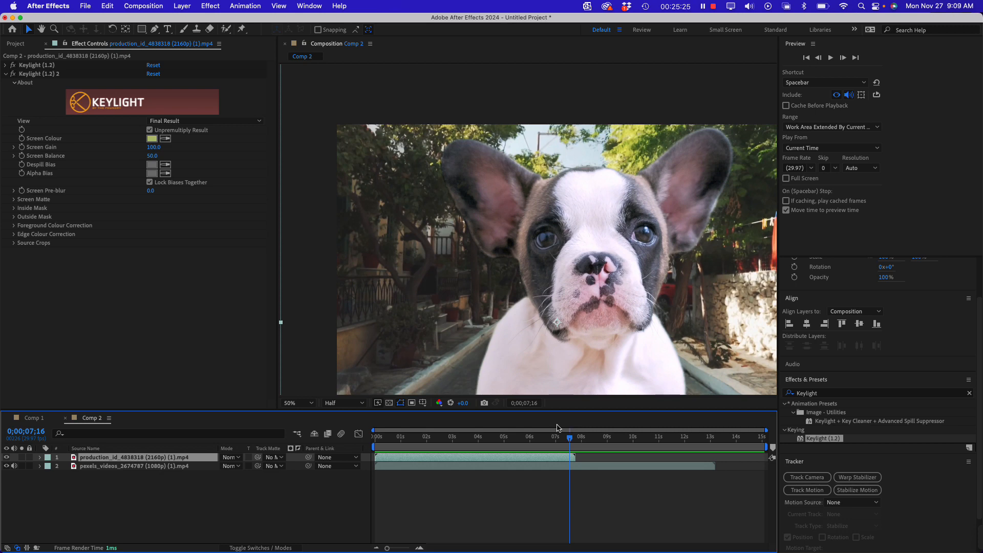
{"action": "left_click_drag", "start_coordinate": [570, 442], "coordinate": [521, 445]}
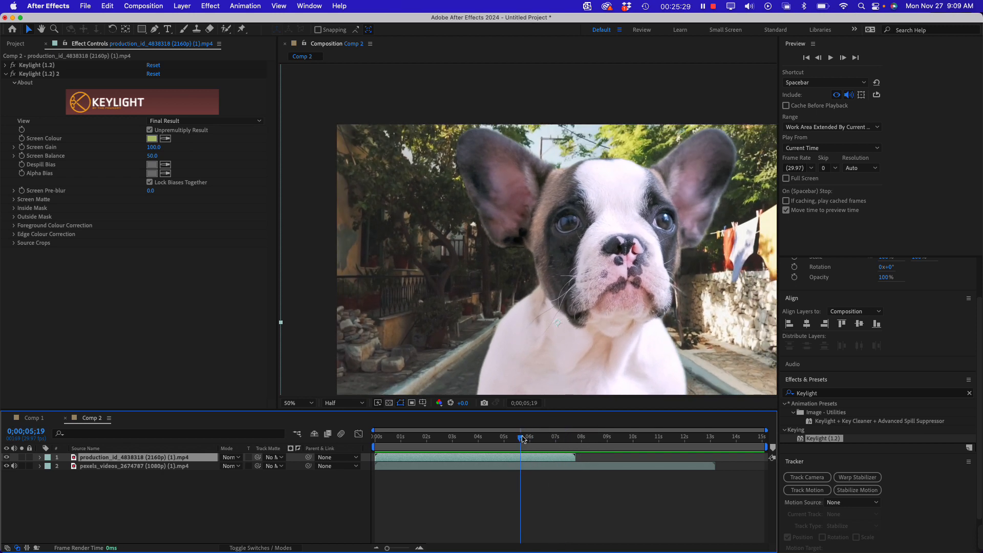
{"action": "key", "text": "space"}
{"action": "key", "text": "space"}
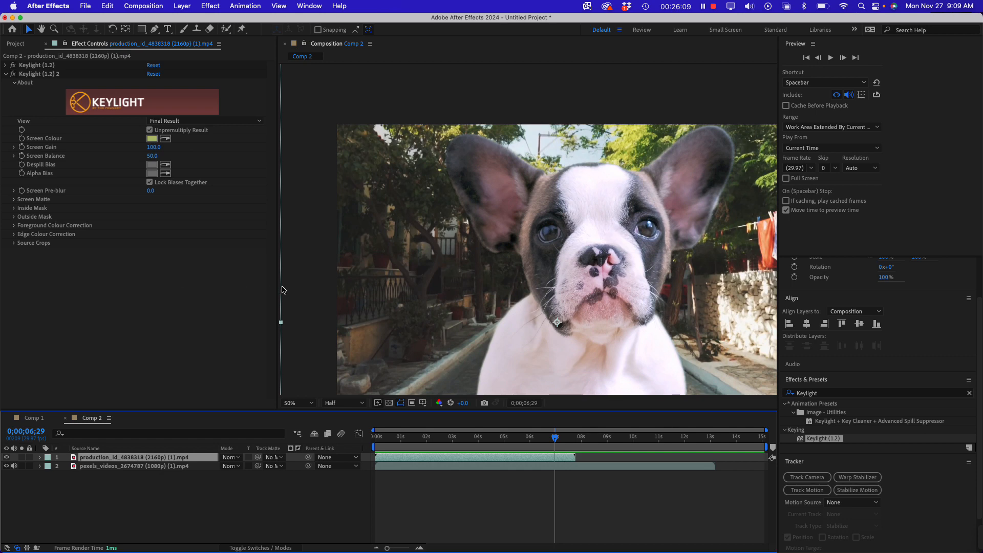
- Switch to Comp 1 and examine its puppy composite with vignette and noise up close and as a whole
{"action": "left_click_drag", "start_coordinate": [276, 289], "coordinate": [239, 289]}
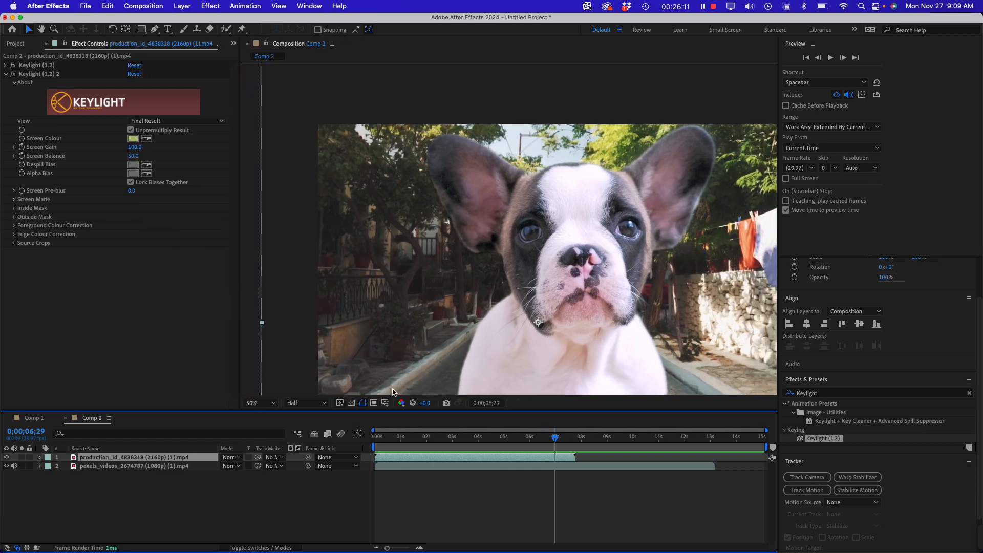
{"action": "left_click", "coordinate": [134, 290]}
{"action": "left_click", "coordinate": [33, 418]}
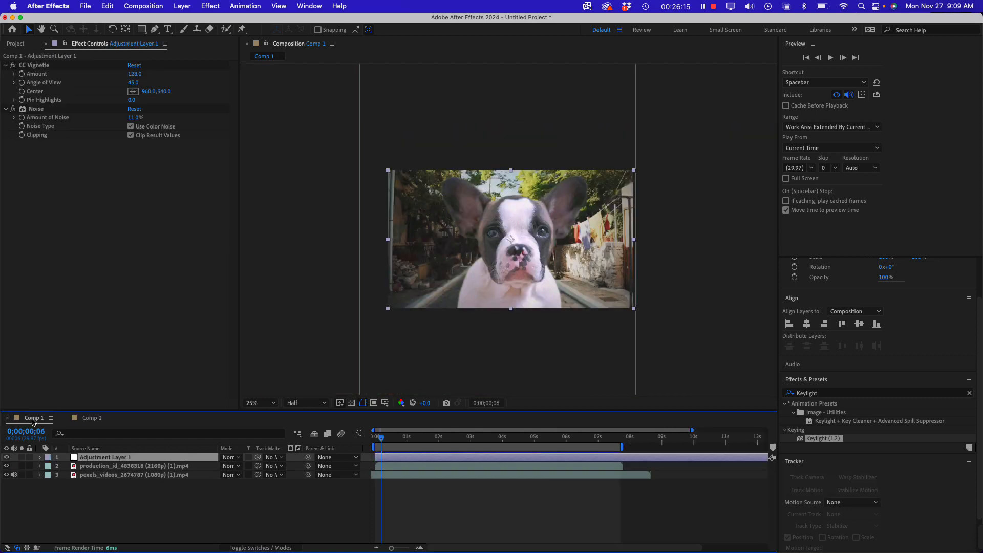
{"action": "key", "text": "period"}
{"action": "key", "text": "period"}
{"action": "key", "text": "period"}
{"action": "key", "text": "period"}
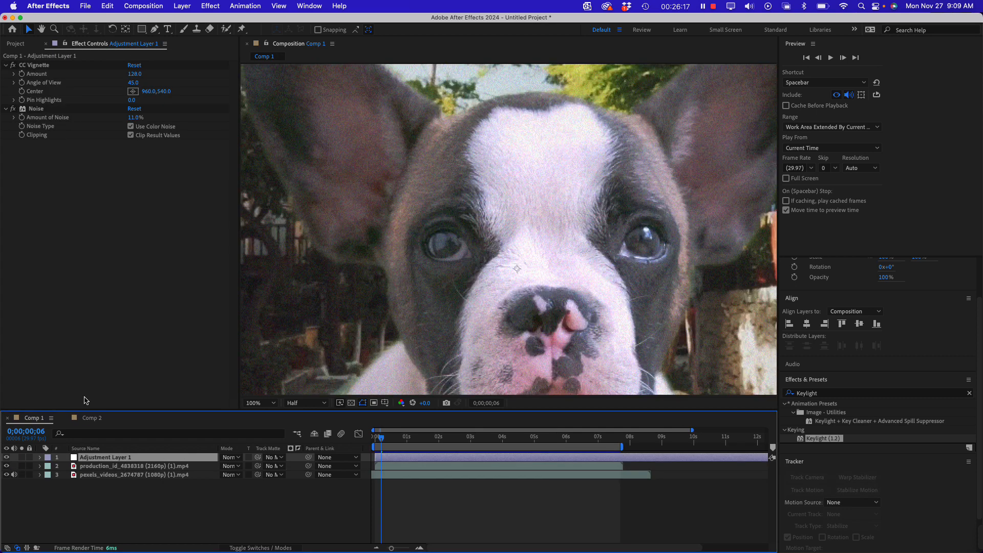
{"action": "key", "text": "comma"}
{"action": "key", "text": "comma"}
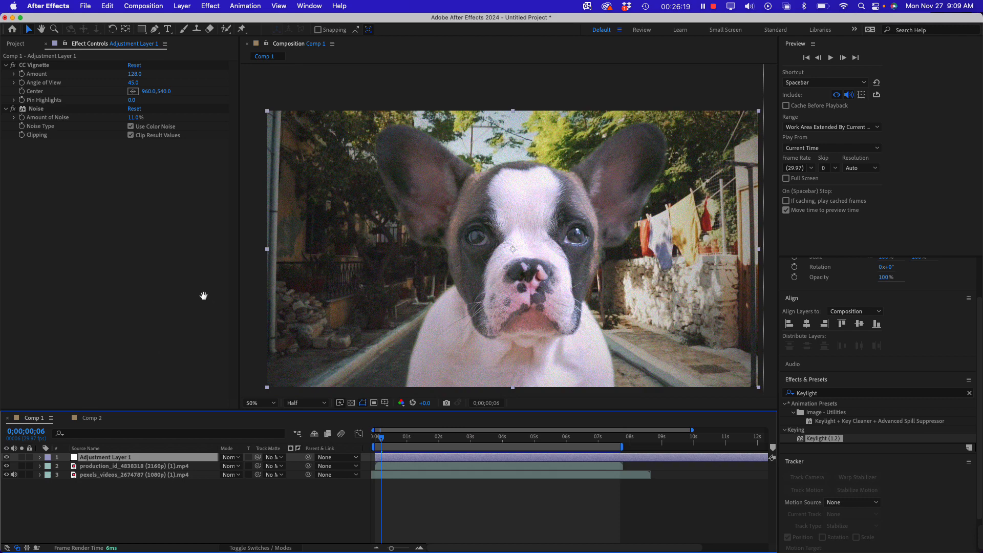
{"action": "key", "text": "h"}
{"action": "left_click_drag", "start_coordinate": [415, 294], "coordinate": [474, 302]}
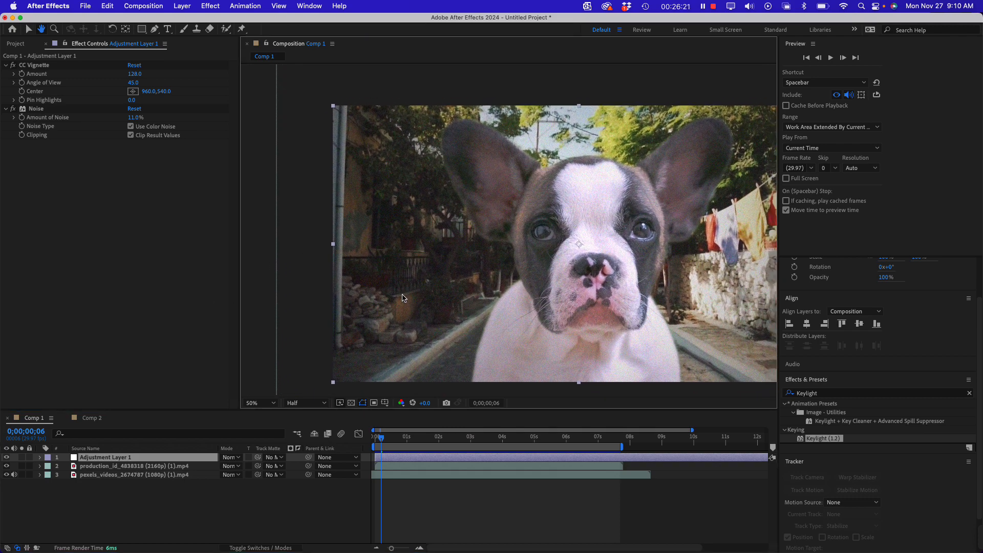
- Save the project as Dog.aep in the 0_motion track folder
{"action": "key", "text": "v"}
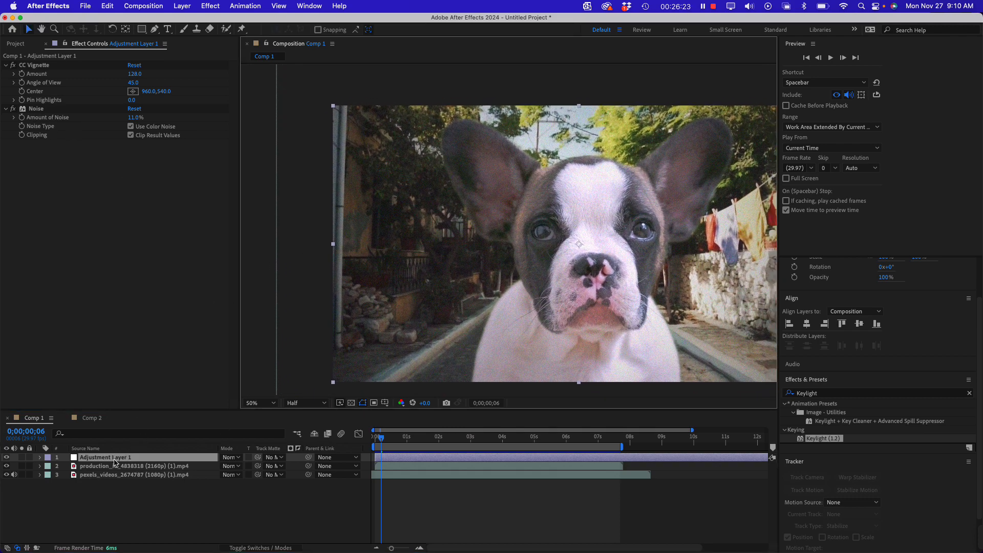
{"action": "left_click", "coordinate": [114, 458]}
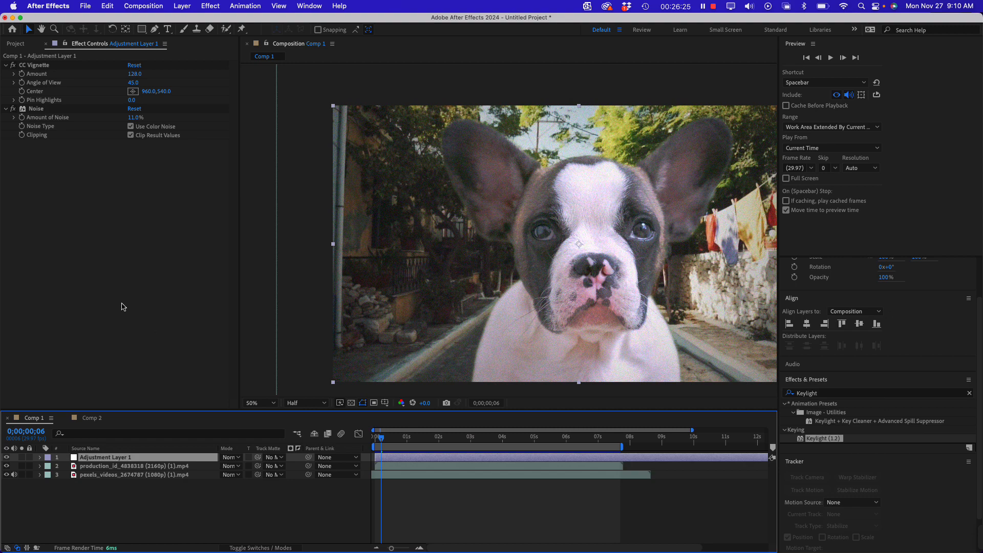
{"action": "left_click", "coordinate": [115, 301]}
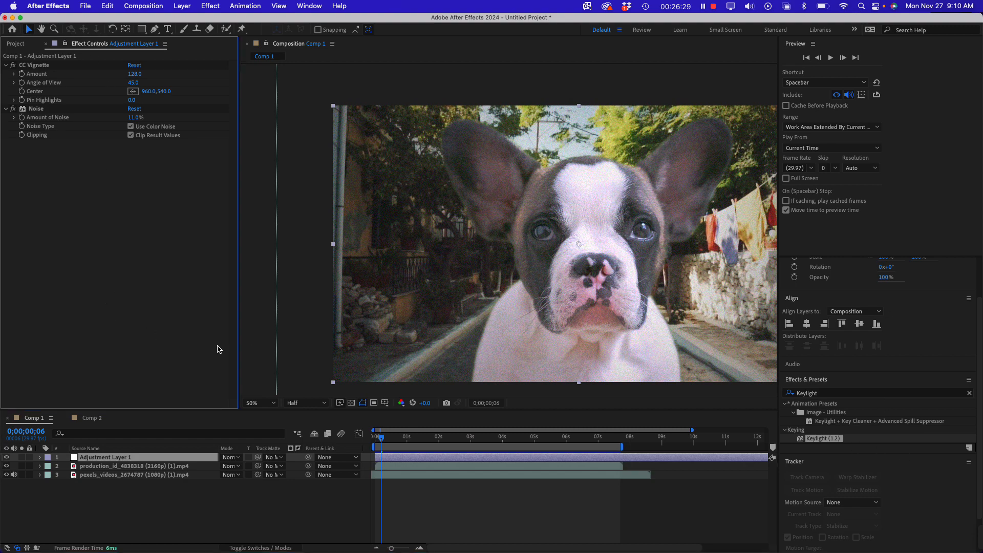
{"action": "key", "text": "super+s"}
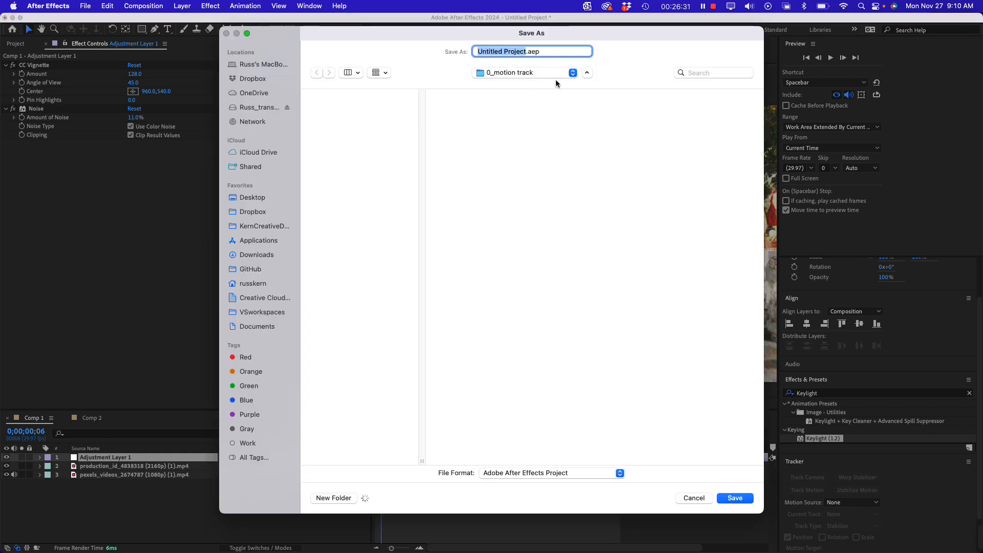
{"action": "type", "text": "Dog"}
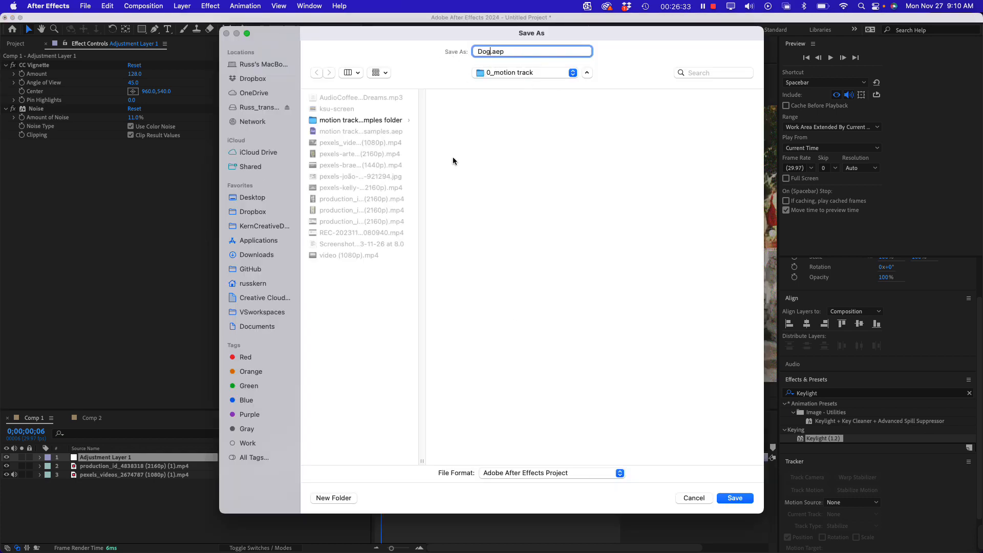
{"action": "left_click", "coordinate": [738, 498]}
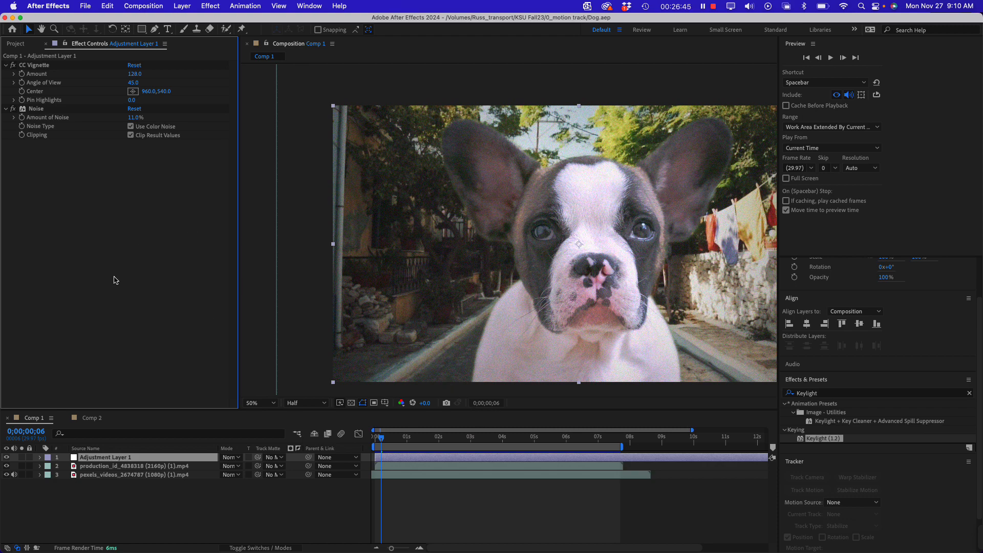
- Switch to Finder and open motion tracking samples.aep from the motion tracking samples folder inside 0_motion track
{"action": "key", "text": "super+Tab"}
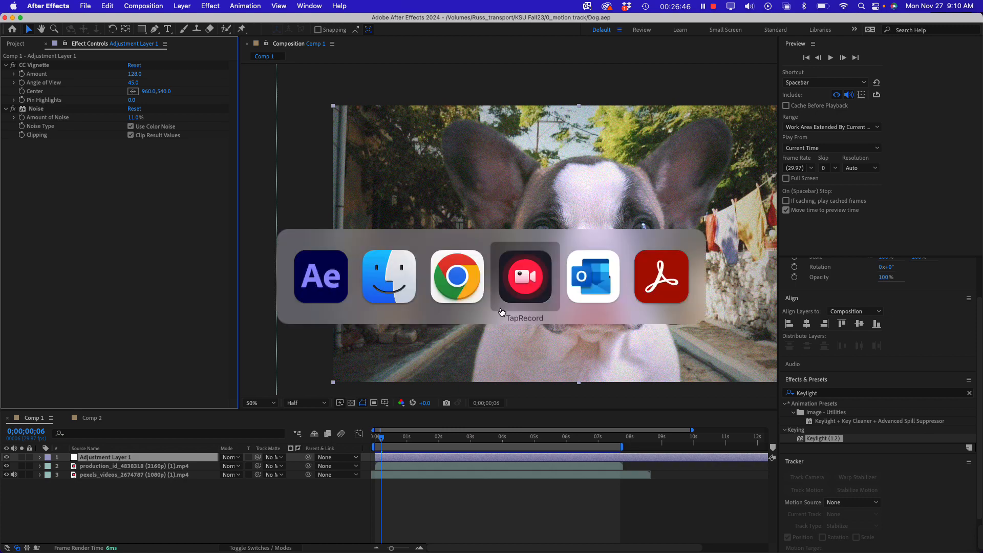
{"action": "left_click", "coordinate": [400, 289]}
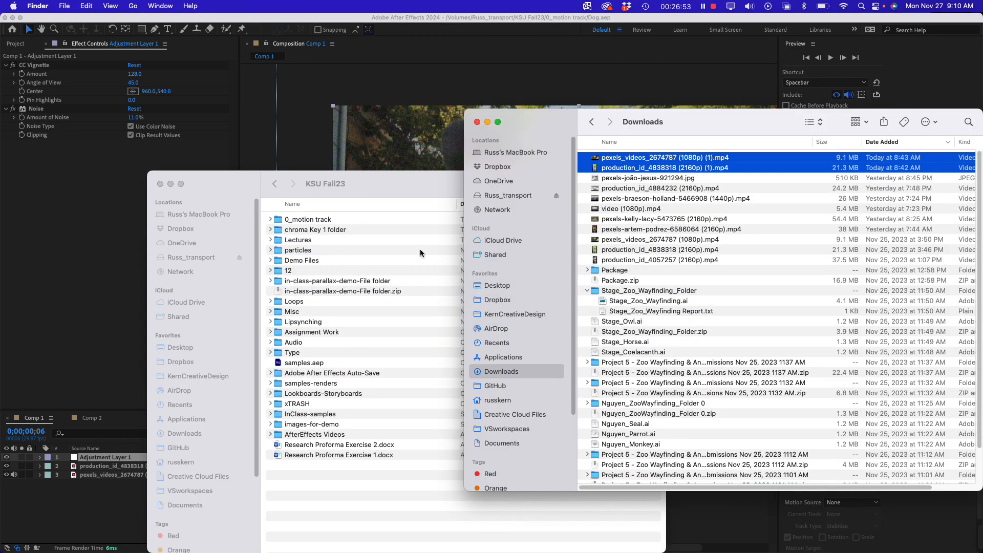
{"action": "left_click", "coordinate": [280, 221]}
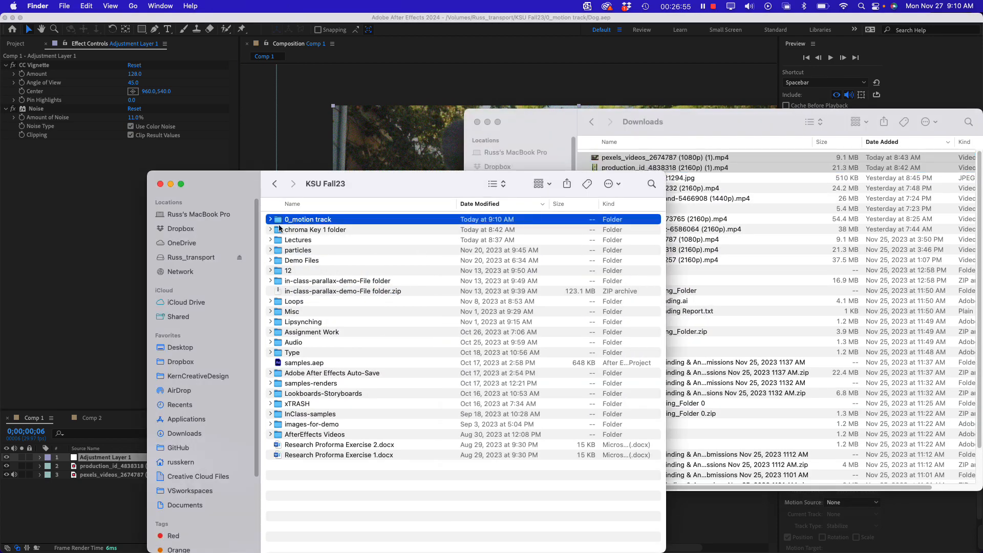
{"action": "double_click", "coordinate": [275, 221]}
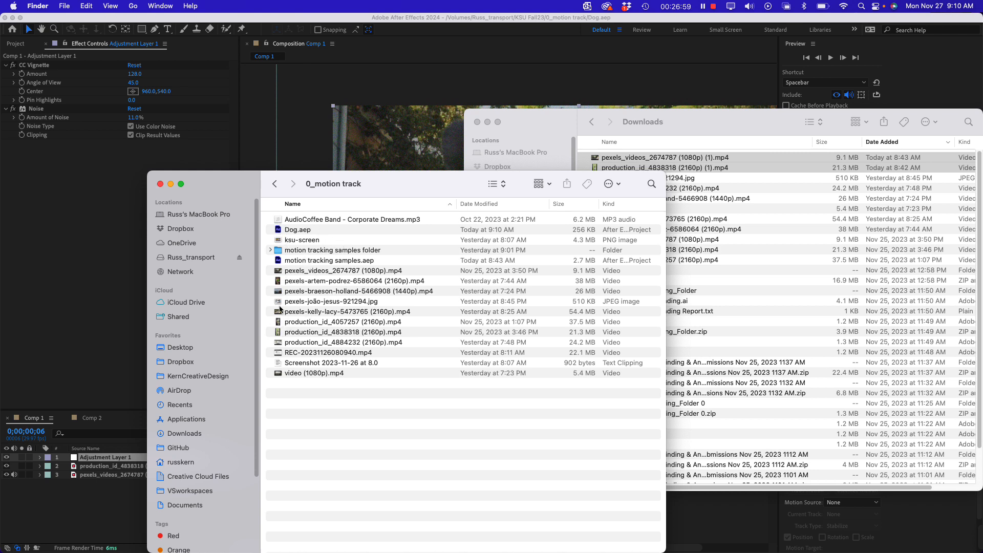
{"action": "left_click", "coordinate": [270, 250]}
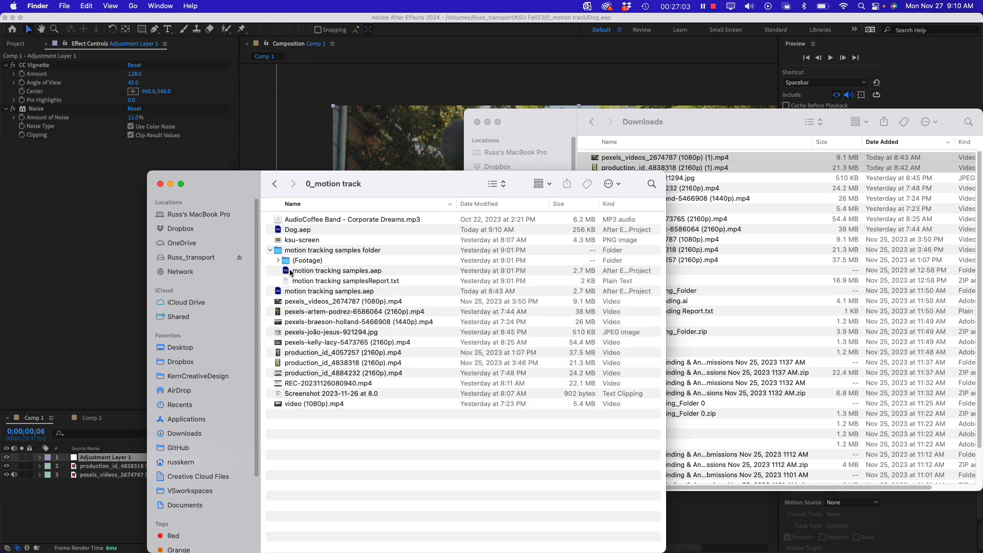
{"action": "double_click", "coordinate": [290, 271]}
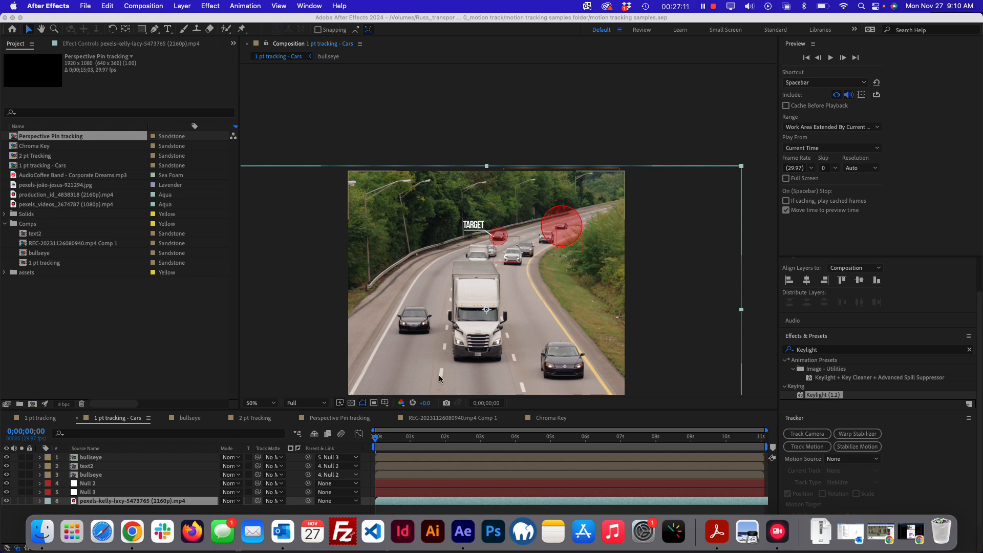
- Scrub through and preview the 1 pt tracking - Cars composition to check the targets following the cars, then return to its start
{"action": "left_click", "coordinate": [378, 439]}
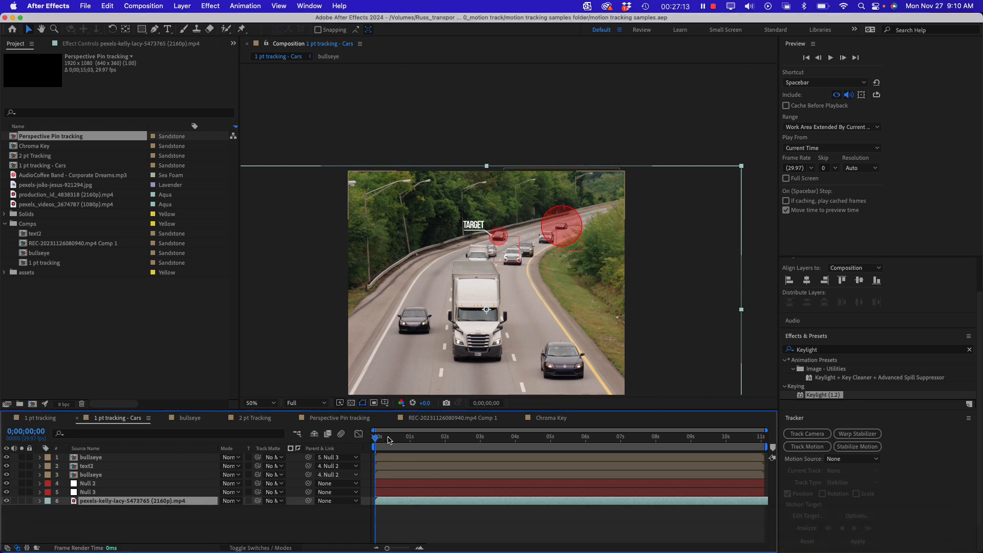
{"action": "left_click_drag", "start_coordinate": [379, 442], "coordinate": [500, 448]}
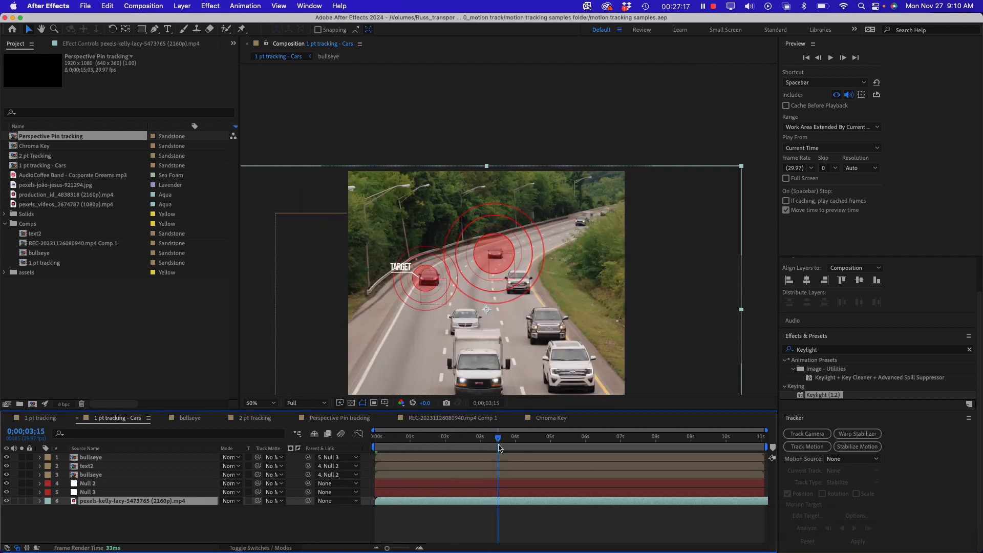
{"action": "key", "text": "space"}
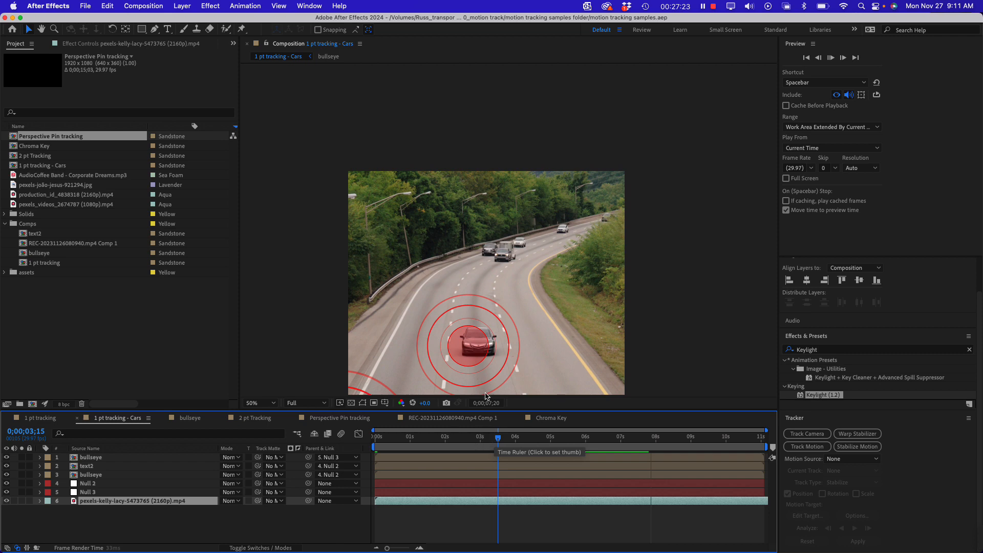
{"action": "key", "text": "space"}
{"action": "left_click_drag", "start_coordinate": [428, 439], "coordinate": [364, 442]}
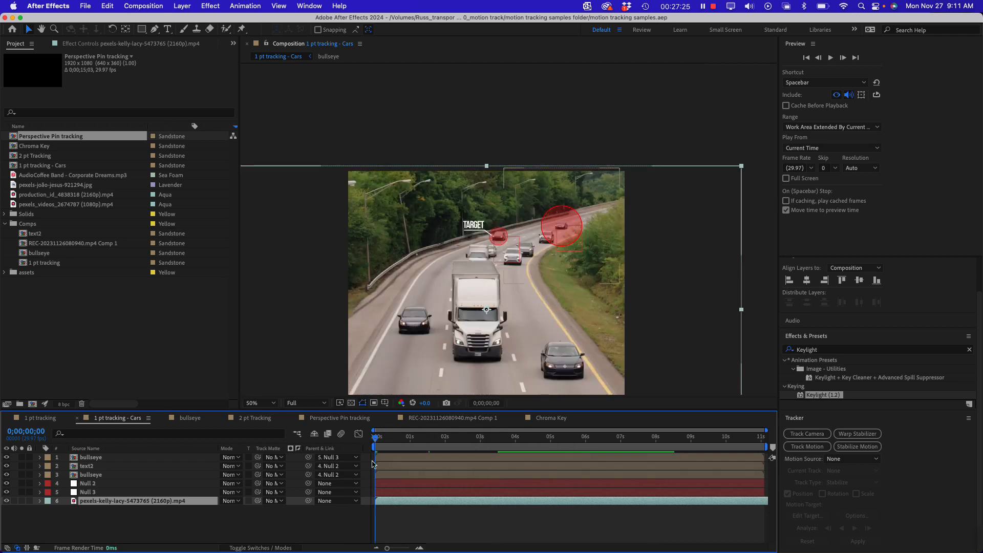
- Open the 2 pt Tracking composition and preview how the NAKATOMI and Building 2 text follows the buildings
{"action": "left_click", "coordinate": [67, 328]}
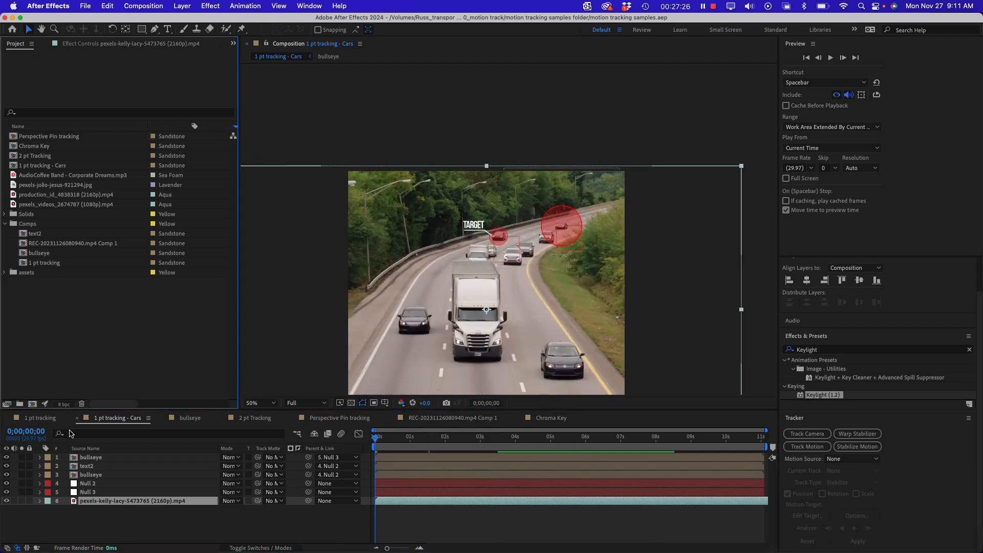
{"action": "double_click", "coordinate": [37, 157]}
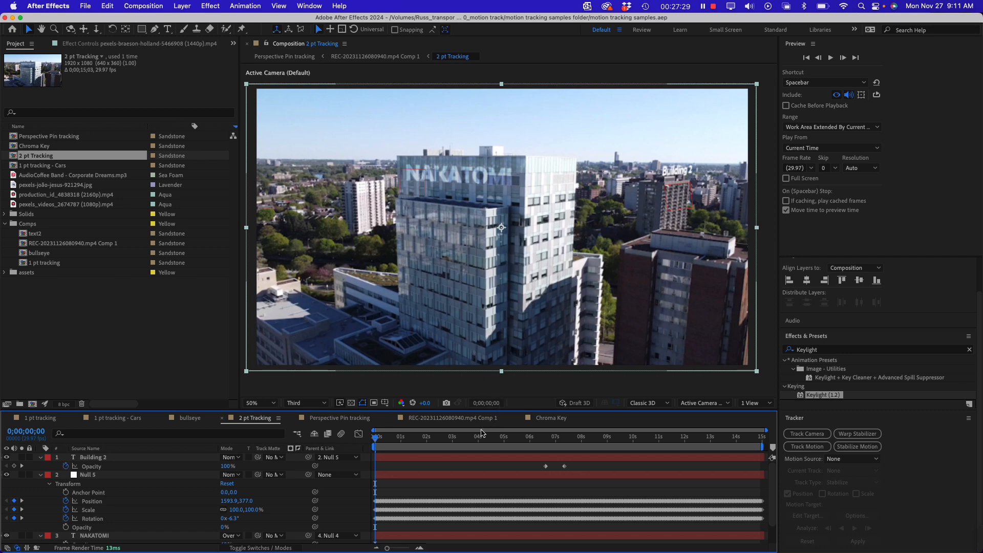
{"action": "left_click_drag", "start_coordinate": [437, 439], "coordinate": [338, 445]}
{"action": "key", "text": "space"}
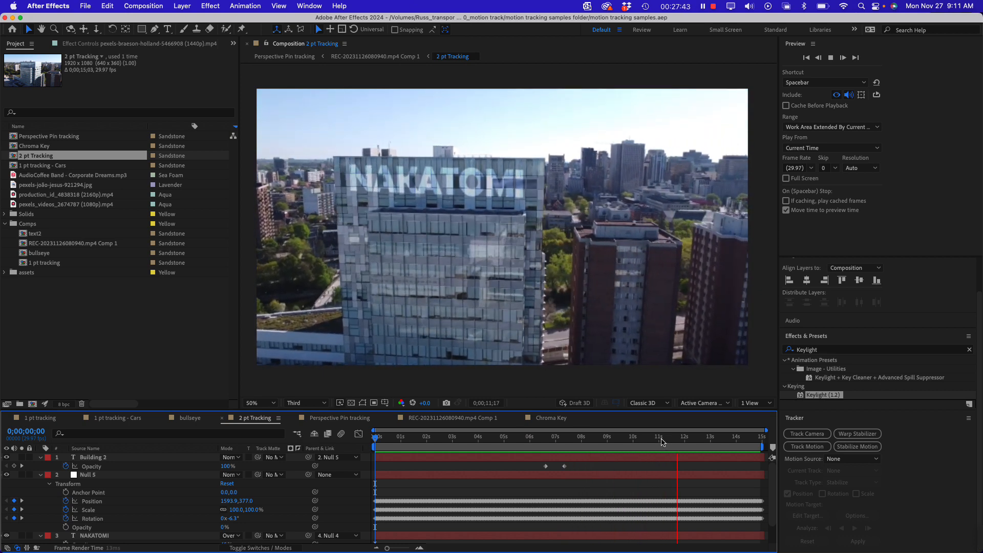
{"action": "left_click_drag", "start_coordinate": [662, 441], "coordinate": [443, 439]}
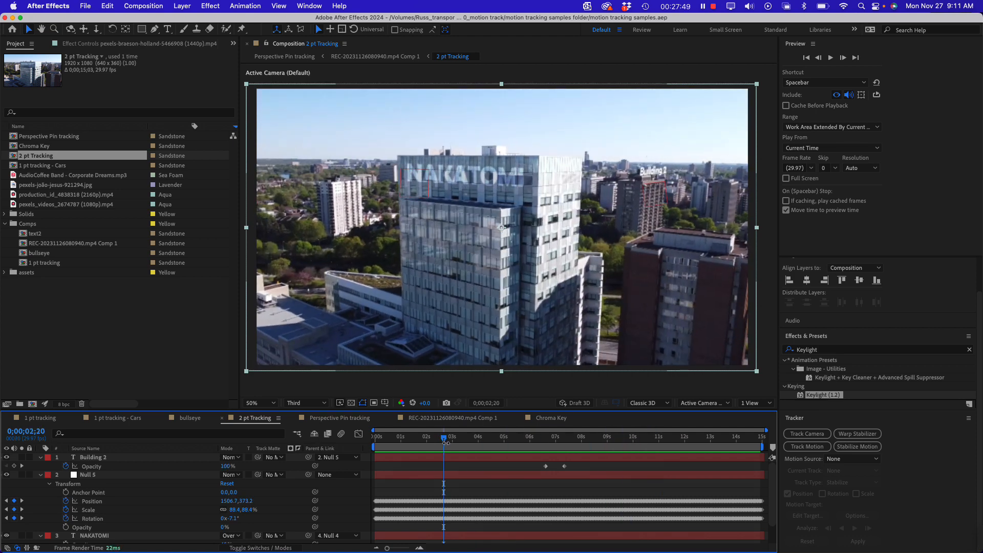
{"action": "left_click_drag", "start_coordinate": [445, 439], "coordinate": [518, 439]}
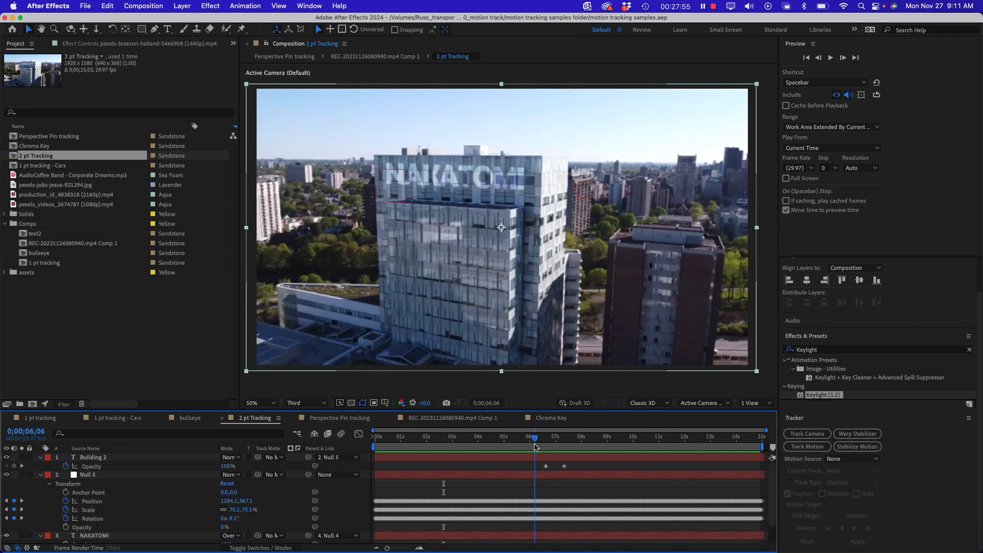
- Open the Perspective Pin tracking composition and play and scrub it to examine the footage pinned to the laptop screen
{"action": "left_click", "coordinate": [48, 332]}
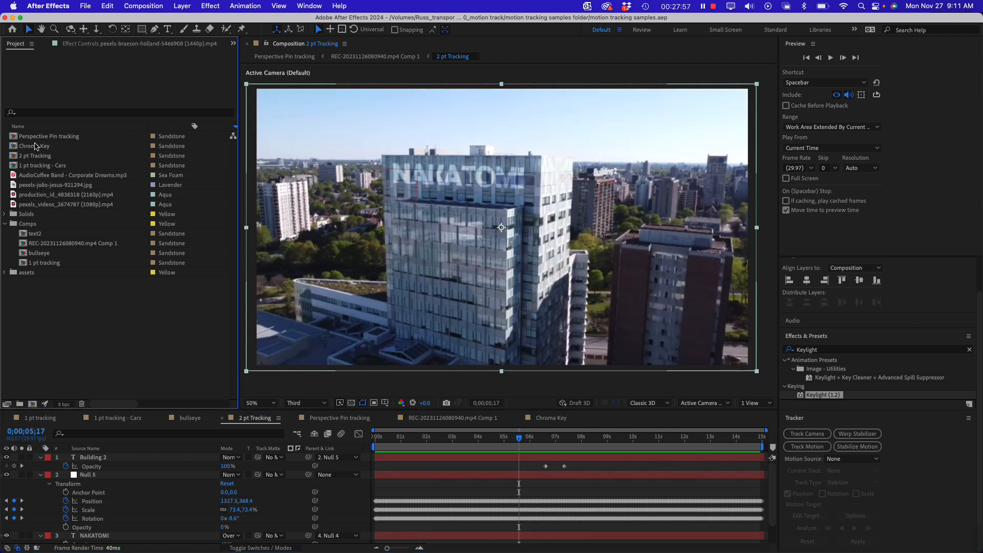
{"action": "double_click", "coordinate": [13, 137]}
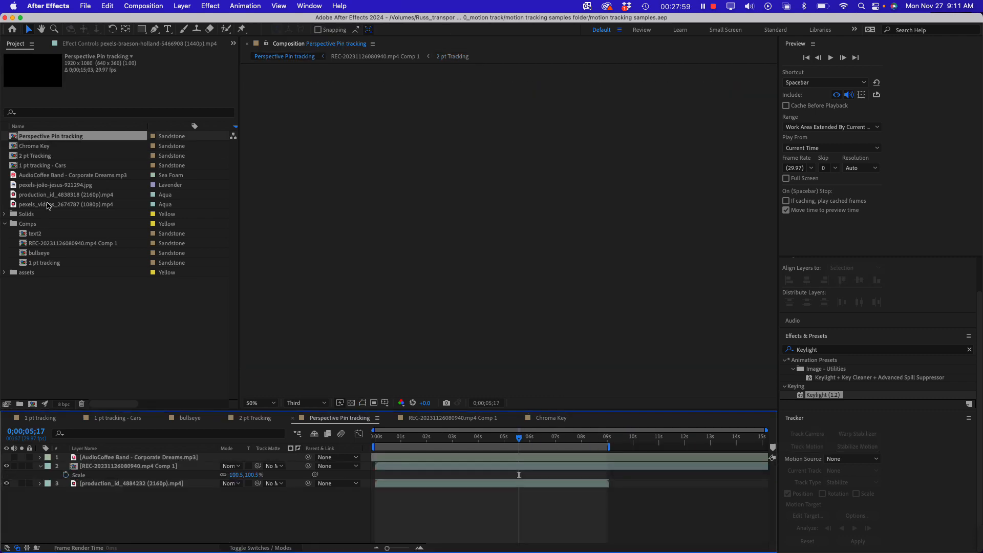
{"action": "left_click_drag", "start_coordinate": [519, 436], "coordinate": [375, 436]}
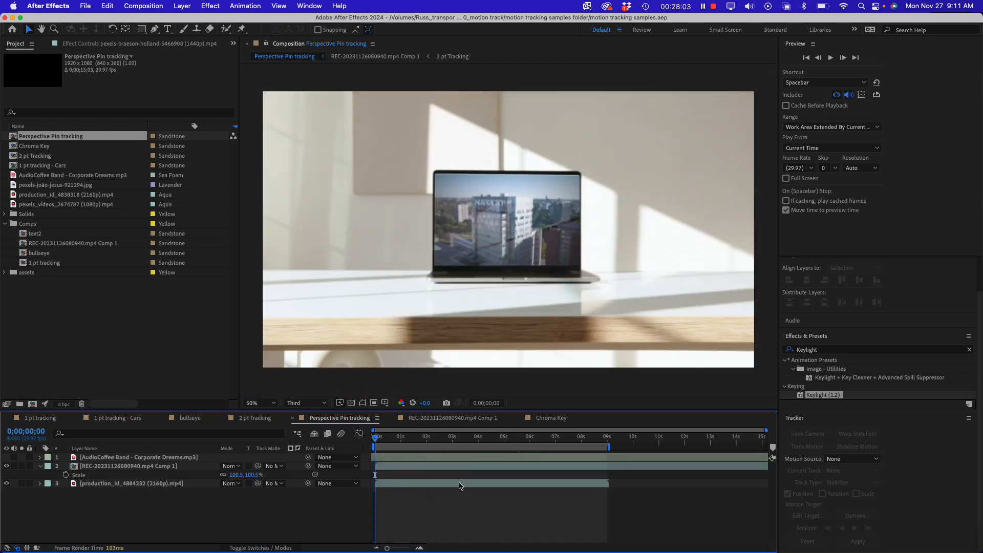
{"action": "key", "text": "space"}
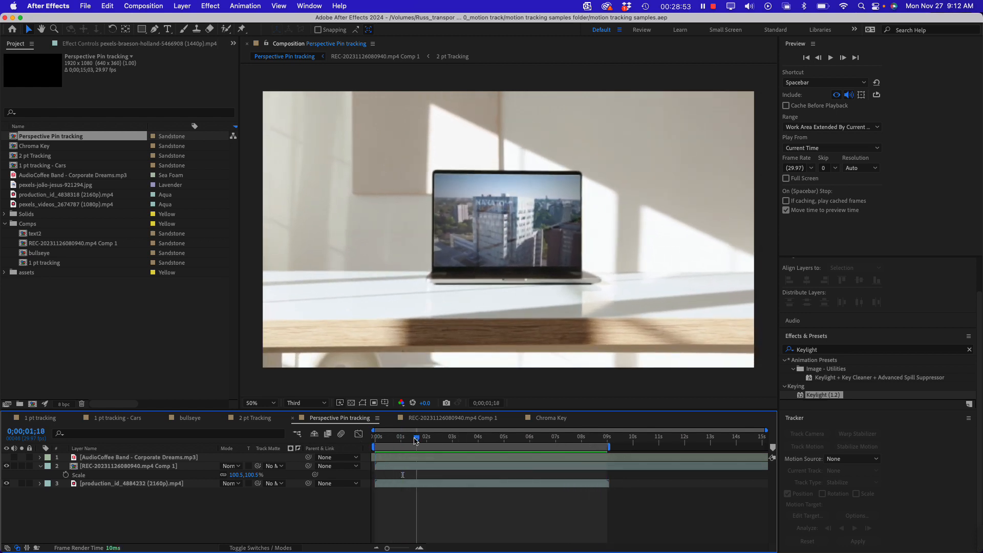
{"action": "left_click_drag", "start_coordinate": [584, 440], "coordinate": [601, 443]}
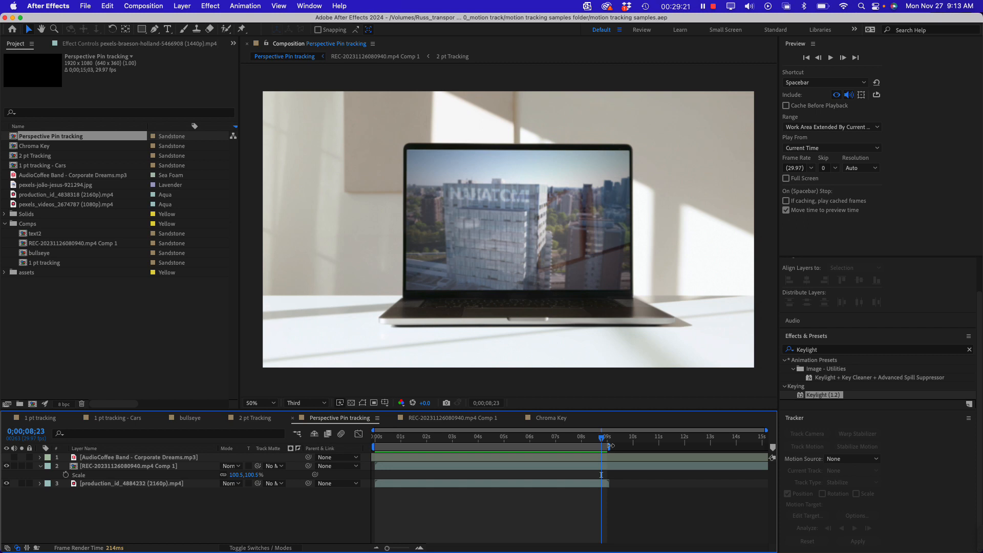
{"action": "mouse_move", "coordinate": [558, 440]}
{"action": "left_mouse_down"}
{"action": "mouse_move", "coordinate": [370, 449]}
{"action": "mouse_move", "coordinate": [563, 441]}
{"action": "left_mouse_up"}
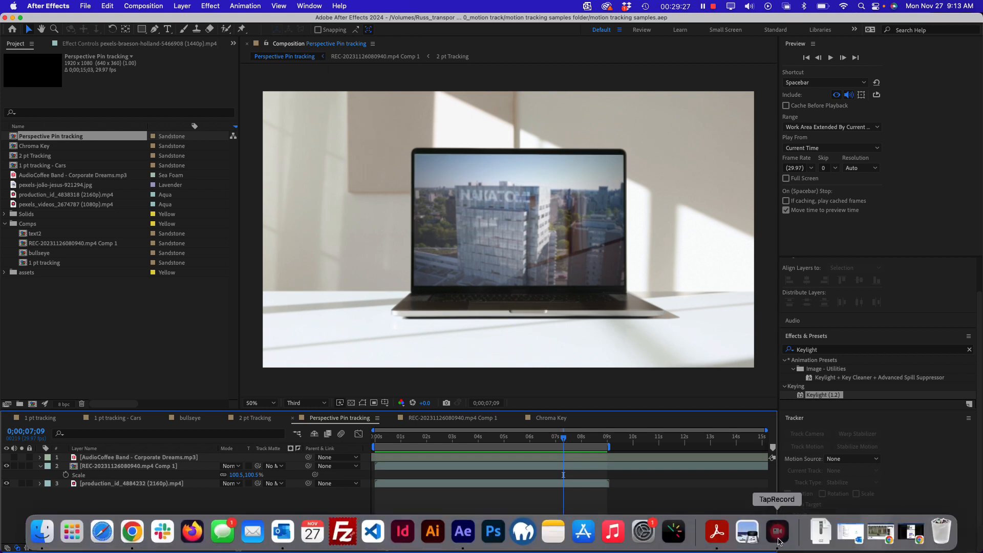
{"action": "left_click", "coordinate": [779, 538]}
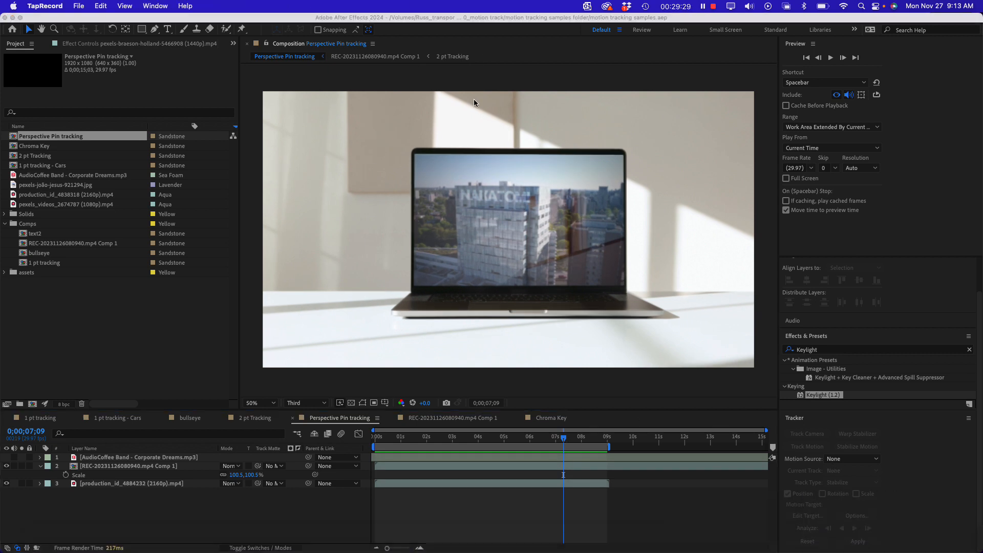